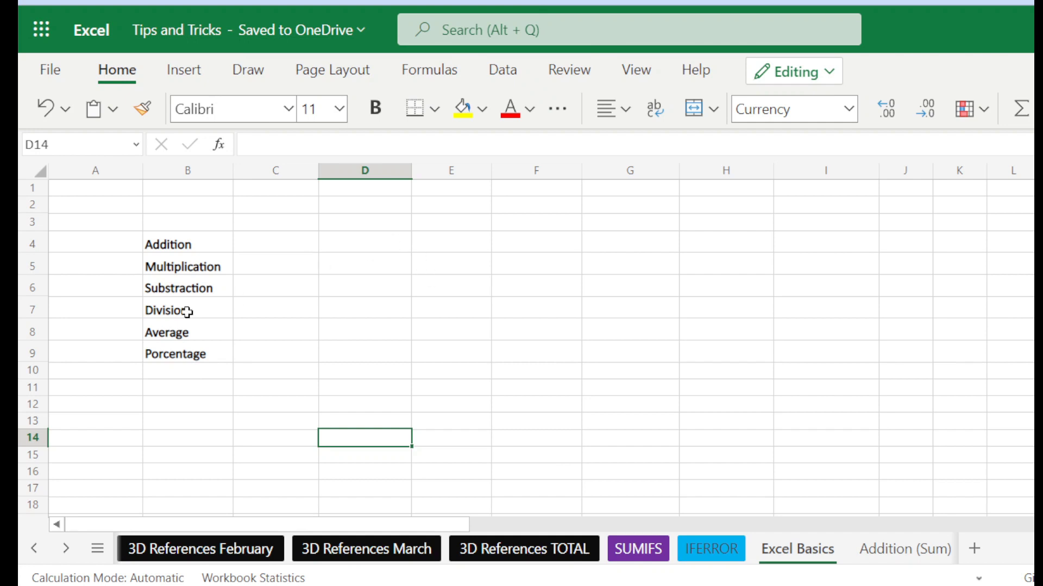
- Fill the Addition label in cell B4 with the medium blue theme color
{"action": "left_click", "coordinate": [441, 243]}
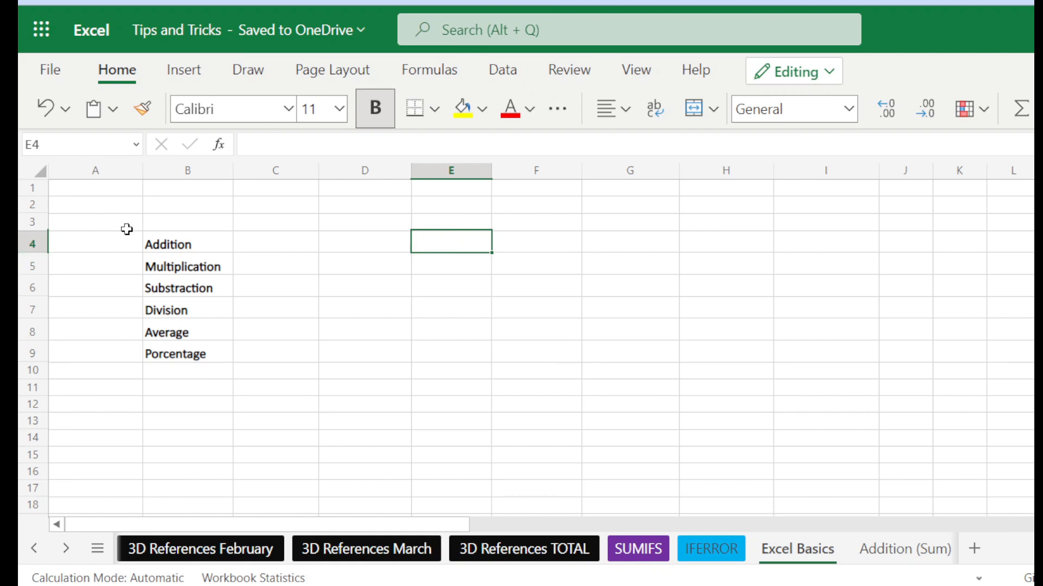
{"action": "left_click", "coordinate": [149, 241]}
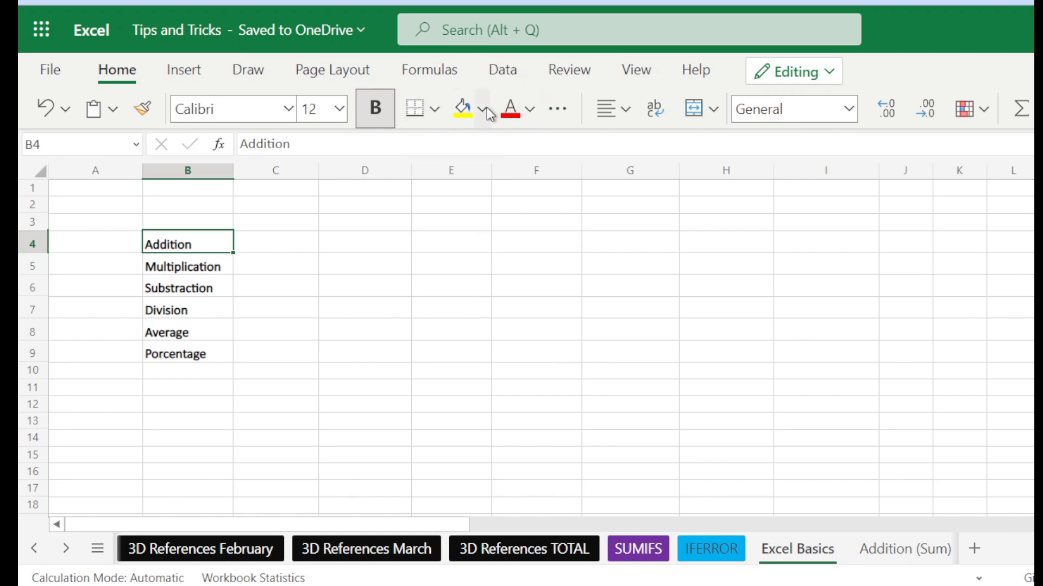
{"action": "left_click", "coordinate": [483, 109]}
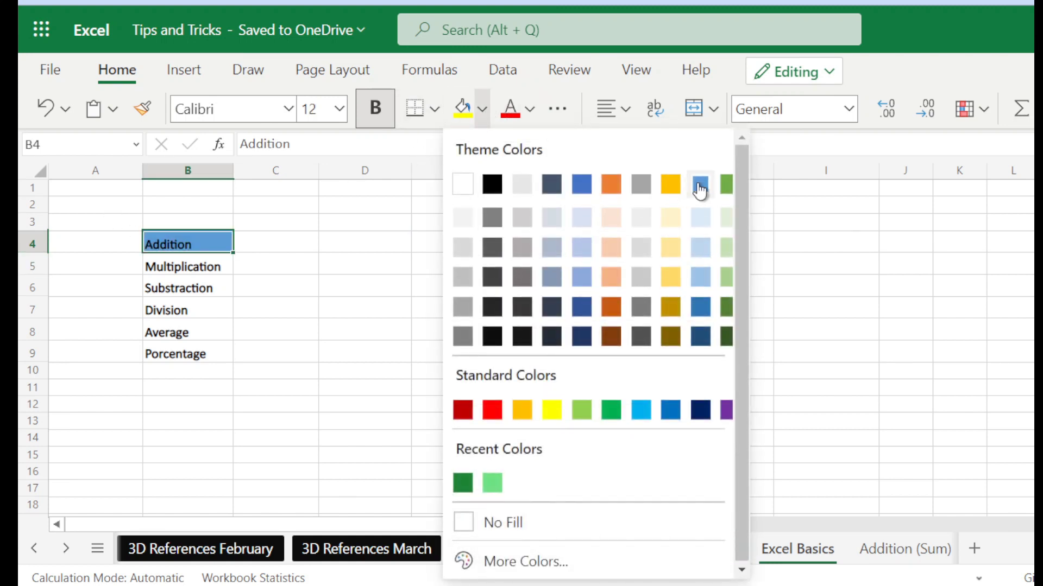
{"action": "left_click", "coordinate": [700, 185]}
- Enter the values 25, 45, 40, 28, 50 and 100 down cells D4 to D9
{"action": "left_click", "coordinate": [365, 235]}
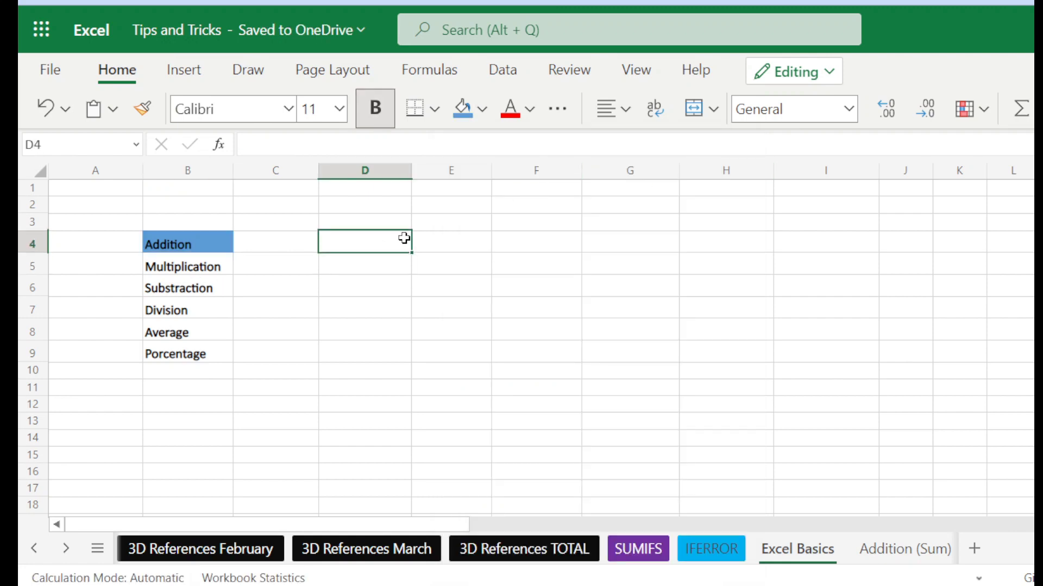
{"action": "left_click_drag", "start_coordinate": [404, 238], "coordinate": [418, 239]}
{"action": "left_click", "coordinate": [419, 239]}
{"action": "left_click", "coordinate": [368, 238]}
{"action": "type", "text": "25"}
{"action": "key", "text": "Return"}
{"action": "type", "text": "45"}
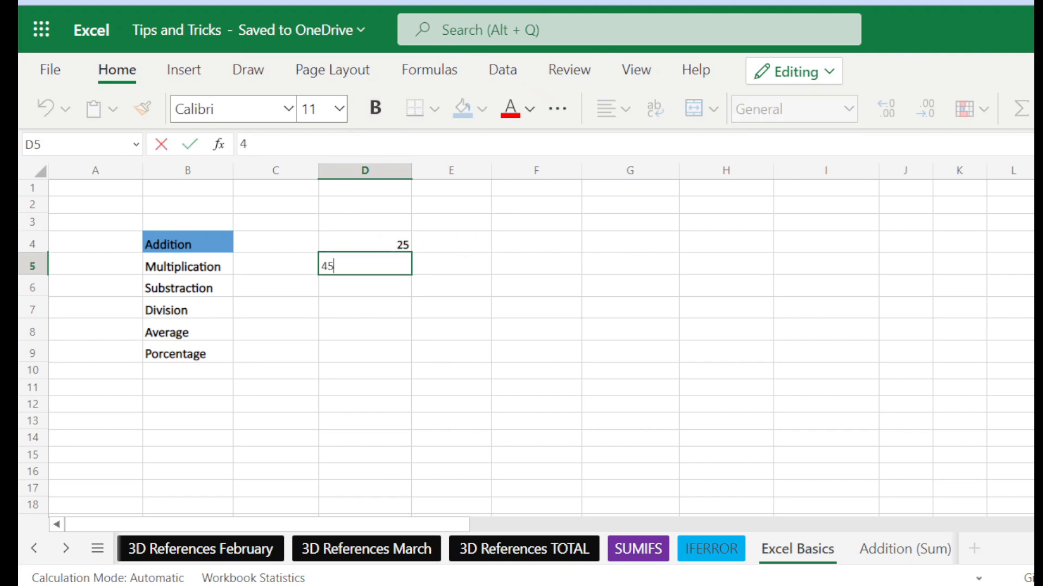
{"action": "key", "text": "Return"}
{"action": "type", "text": "40"}
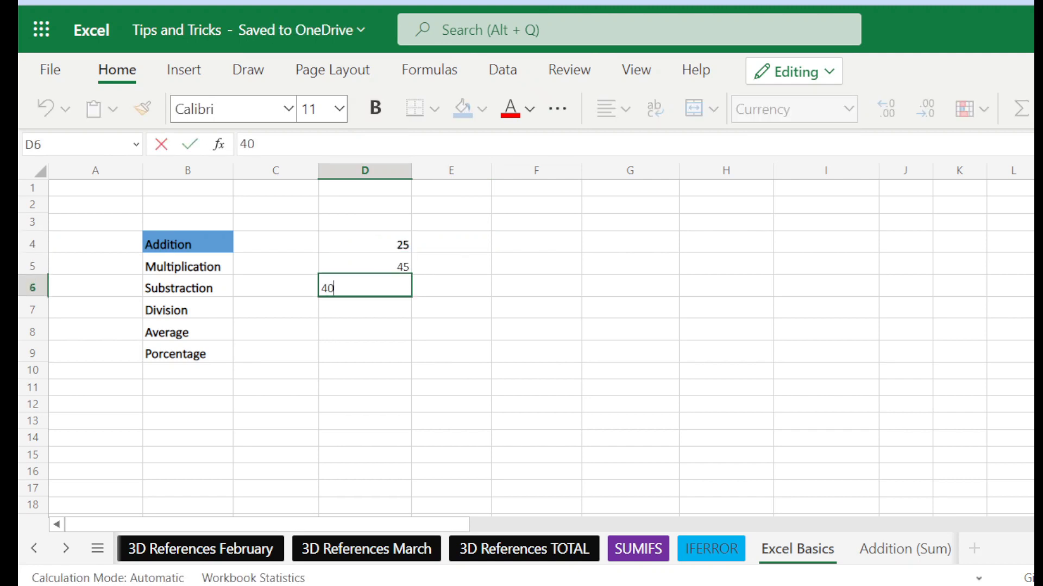
{"action": "key", "text": "Return"}
{"action": "type", "text": "28"}
{"action": "key", "text": "Return"}
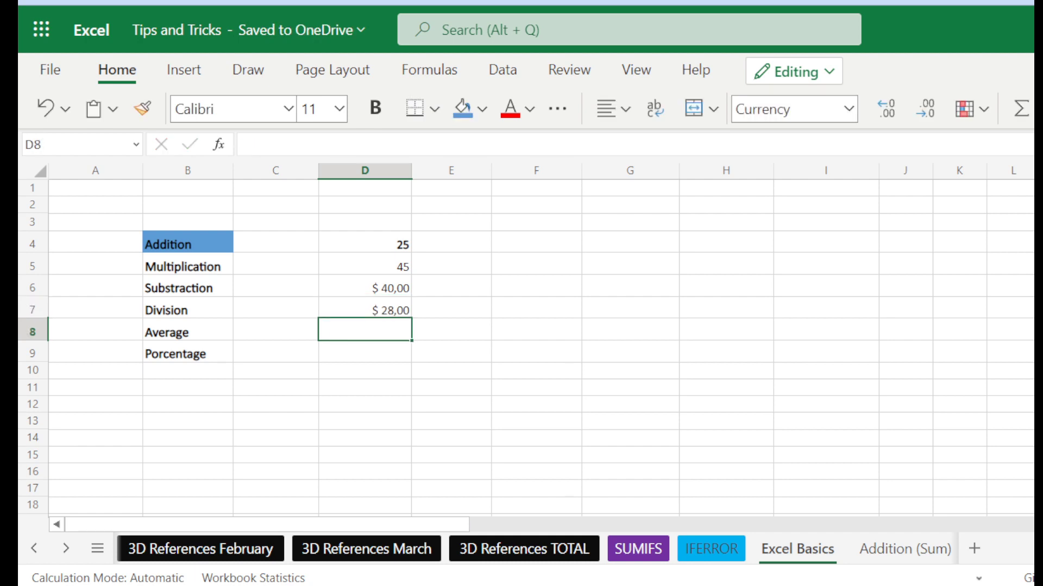
{"action": "type", "text": "50"}
{"action": "key", "text": "Return"}
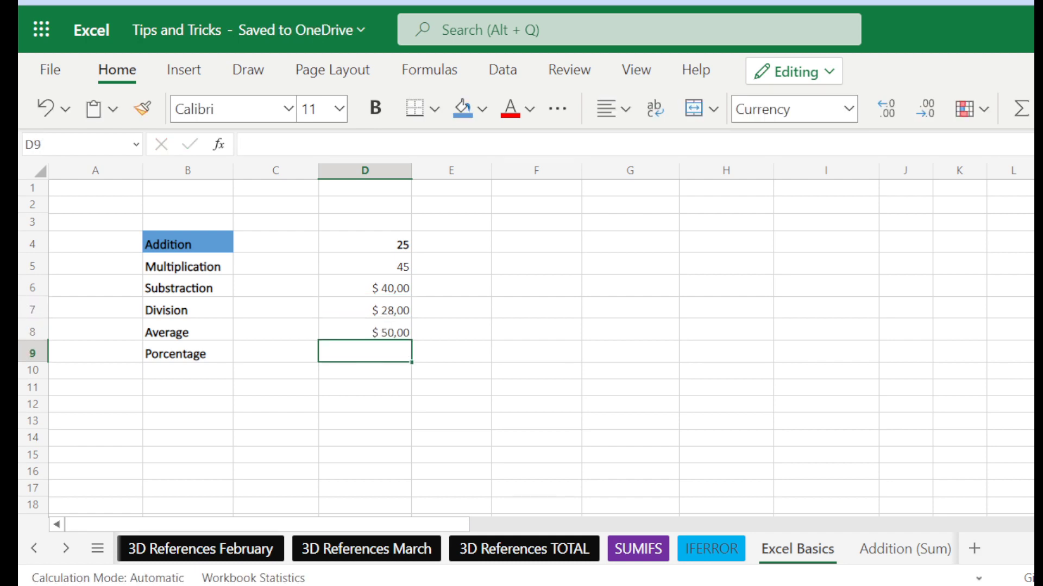
{"action": "type", "text": "100"}
{"action": "key", "text": "Return"}
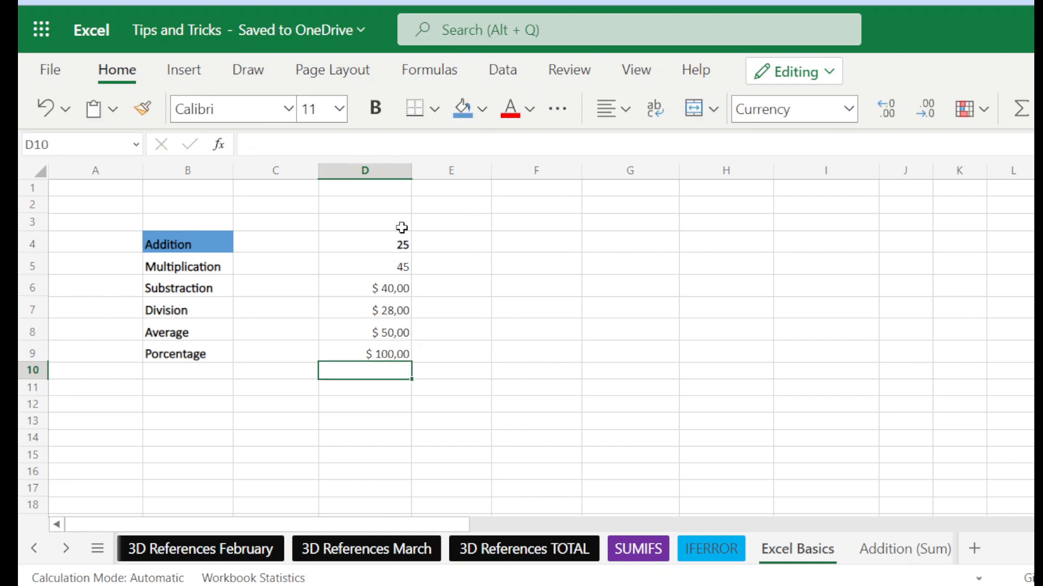
- Apply the Currency number format to all the values in D4:D9
{"action": "left_click_drag", "start_coordinate": [396, 280], "coordinate": [401, 354]}
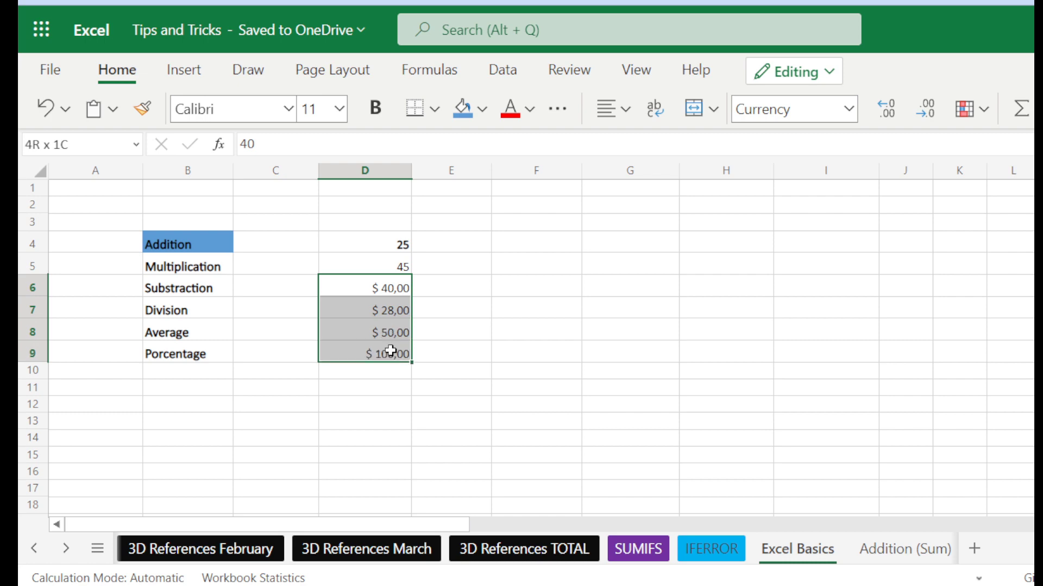
{"action": "left_click", "coordinate": [403, 270]}
{"action": "left_click_drag", "start_coordinate": [401, 245], "coordinate": [397, 269]}
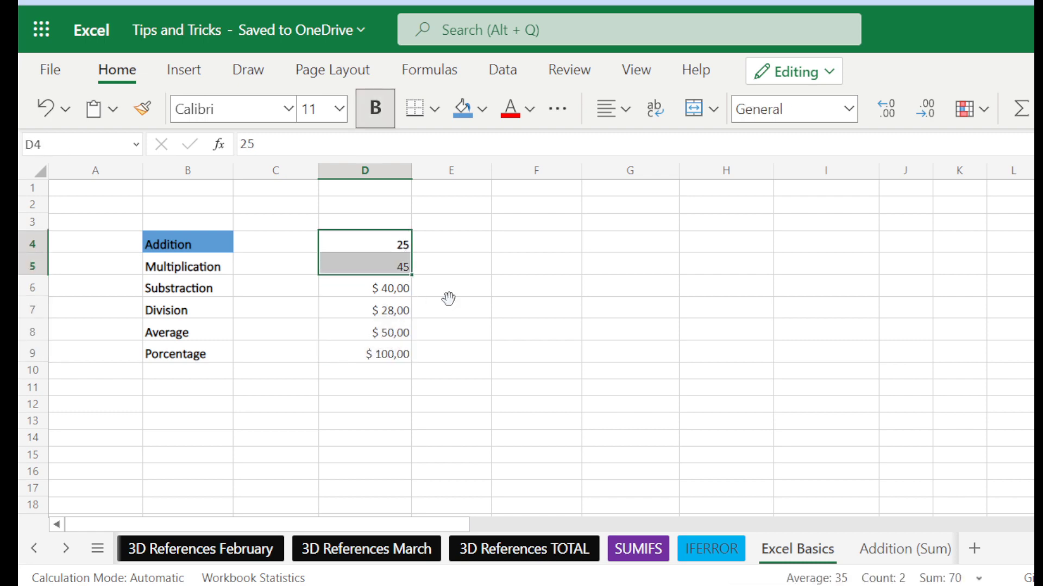
{"action": "left_click", "coordinate": [445, 308]}
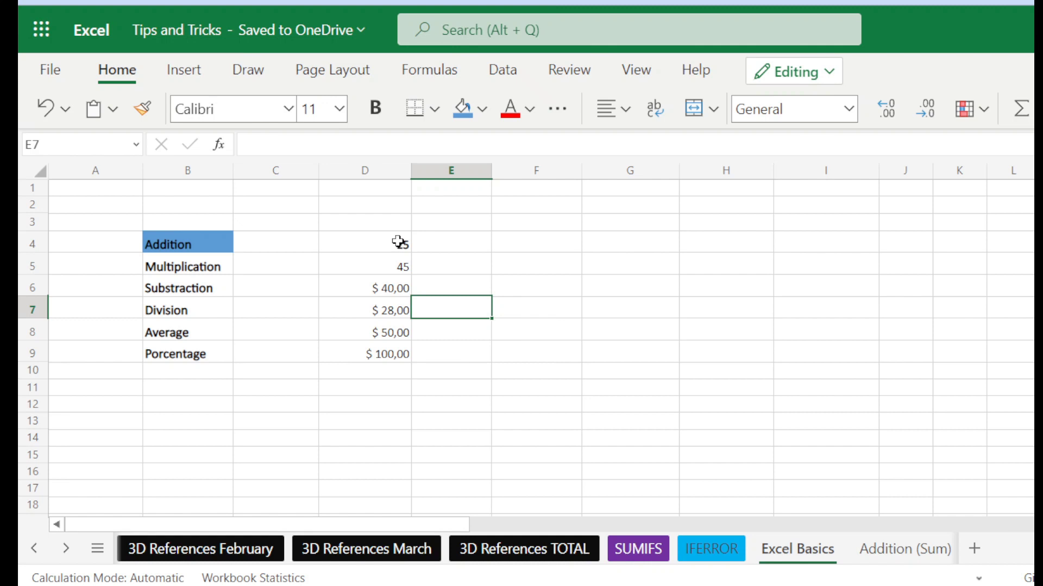
{"action": "left_click_drag", "start_coordinate": [398, 240], "coordinate": [384, 350]}
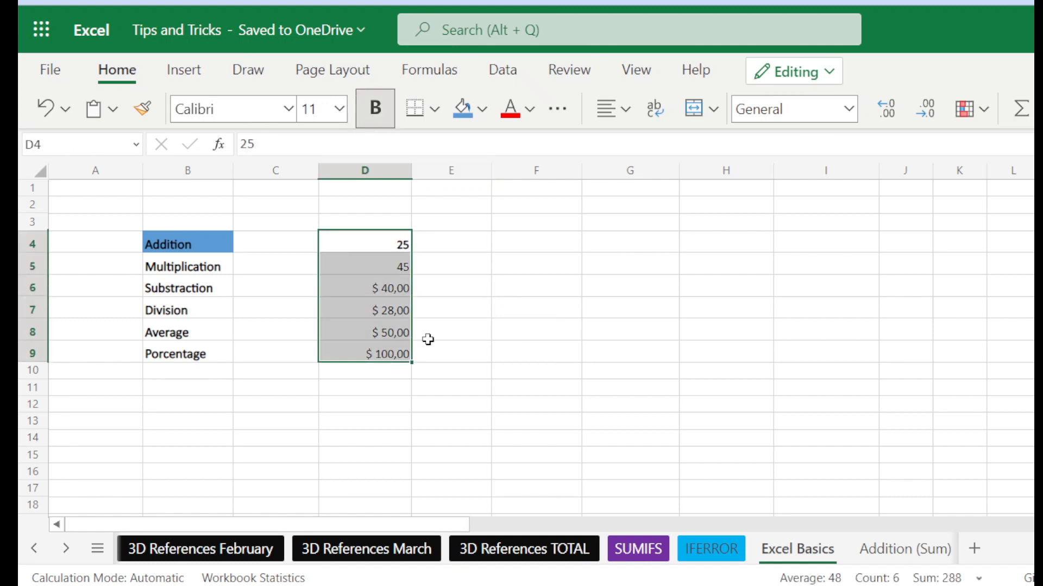
{"action": "left_click", "coordinate": [481, 286]}
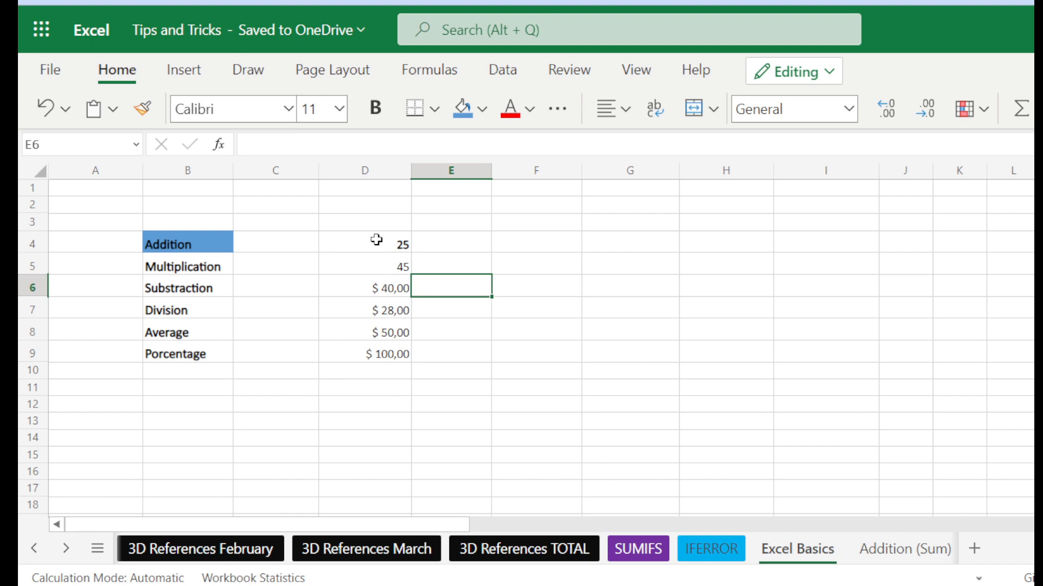
{"action": "left_click_drag", "start_coordinate": [376, 240], "coordinate": [374, 355]}
{"action": "left_click", "coordinate": [848, 108]}
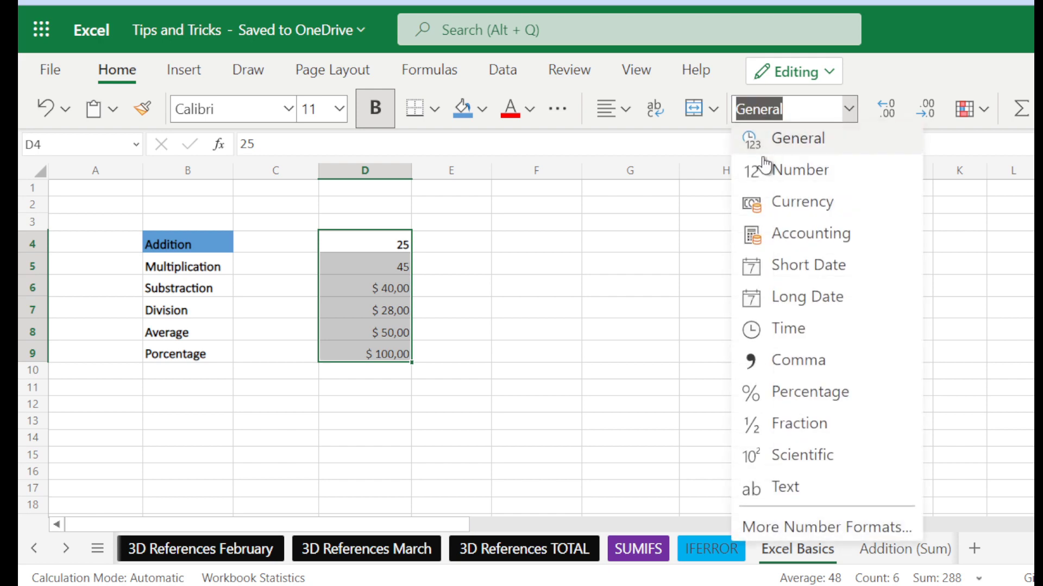
{"action": "left_click", "coordinate": [788, 200]}
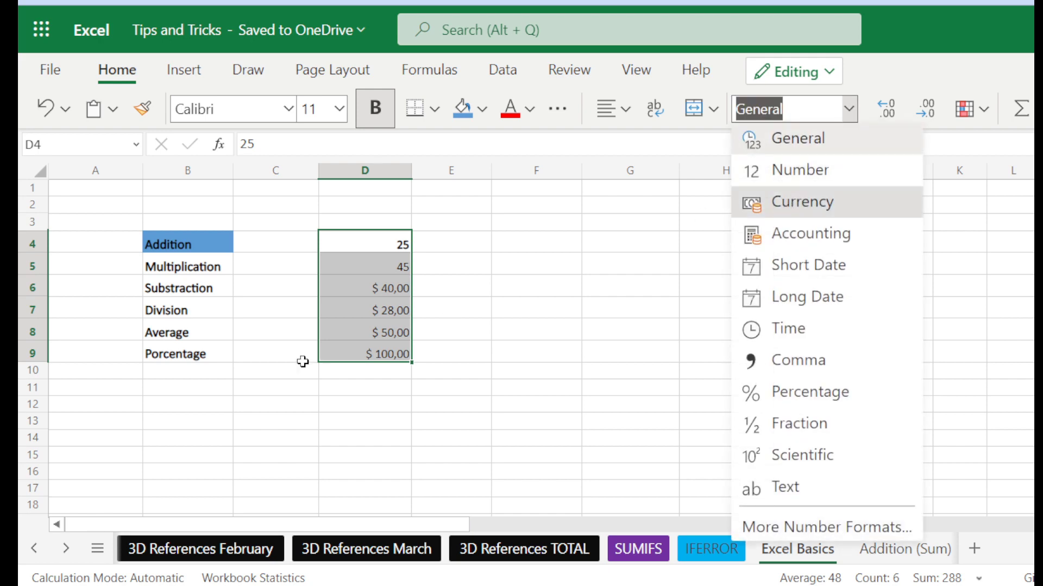
{"action": "left_click", "coordinate": [442, 345]}
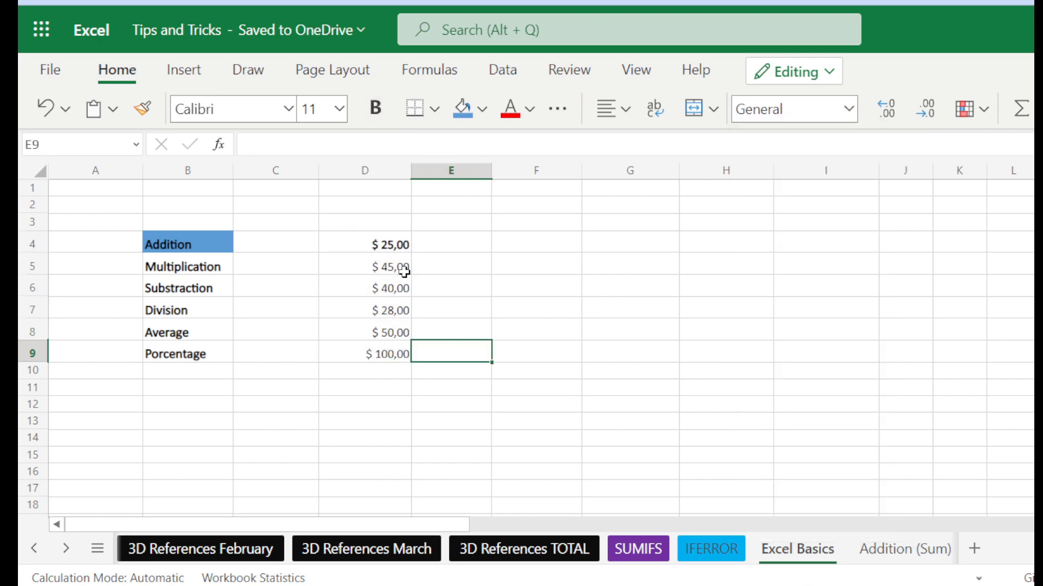
{"action": "left_click", "coordinate": [451, 288]}
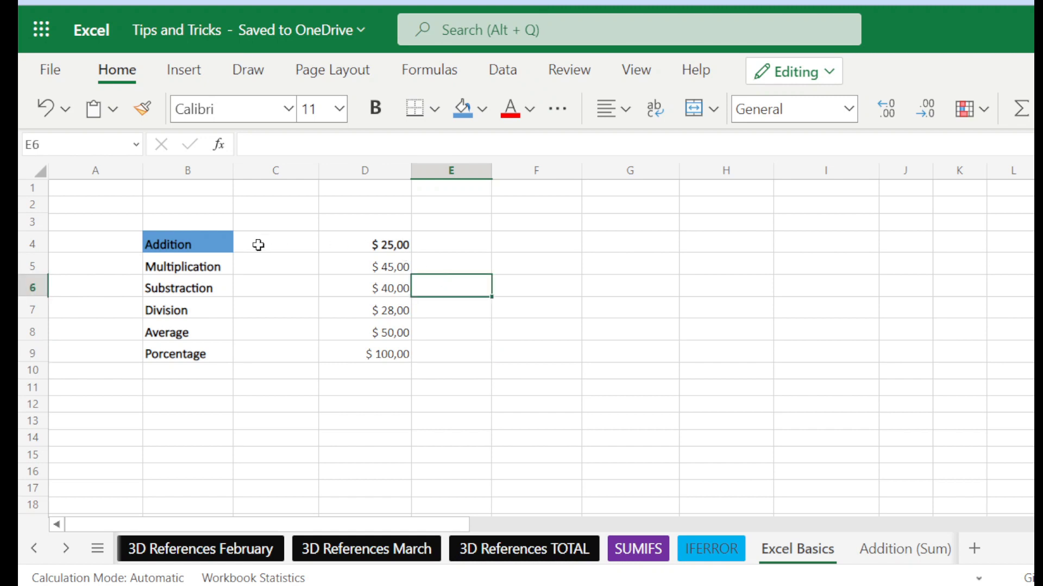
- Fill cell D11 beneath the column of amounts with the same blue as the Addition label
{"action": "left_click", "coordinate": [360, 385]}
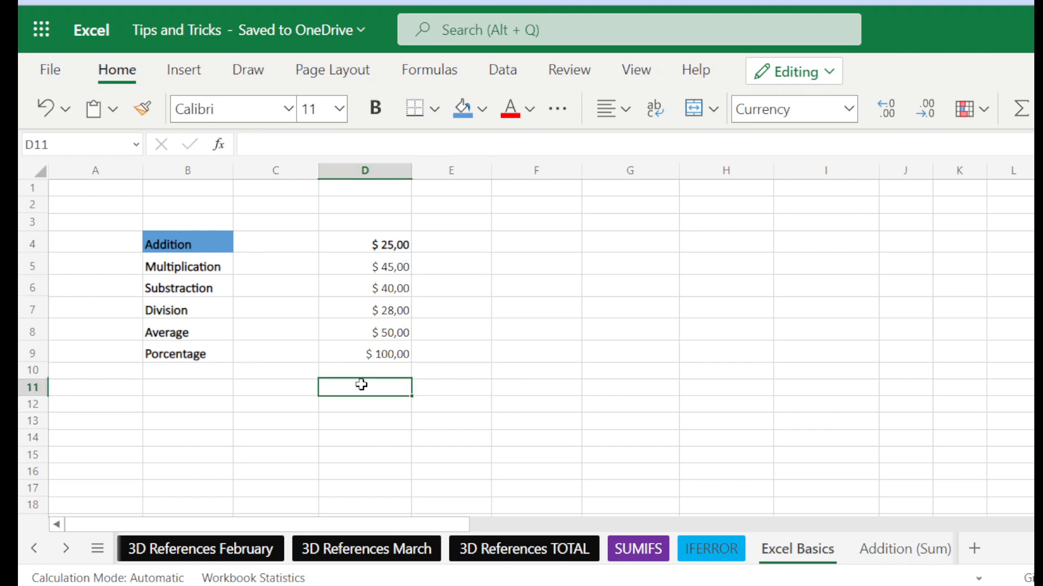
{"action": "left_click", "coordinate": [463, 109]}
{"action": "left_click", "coordinate": [392, 439]}
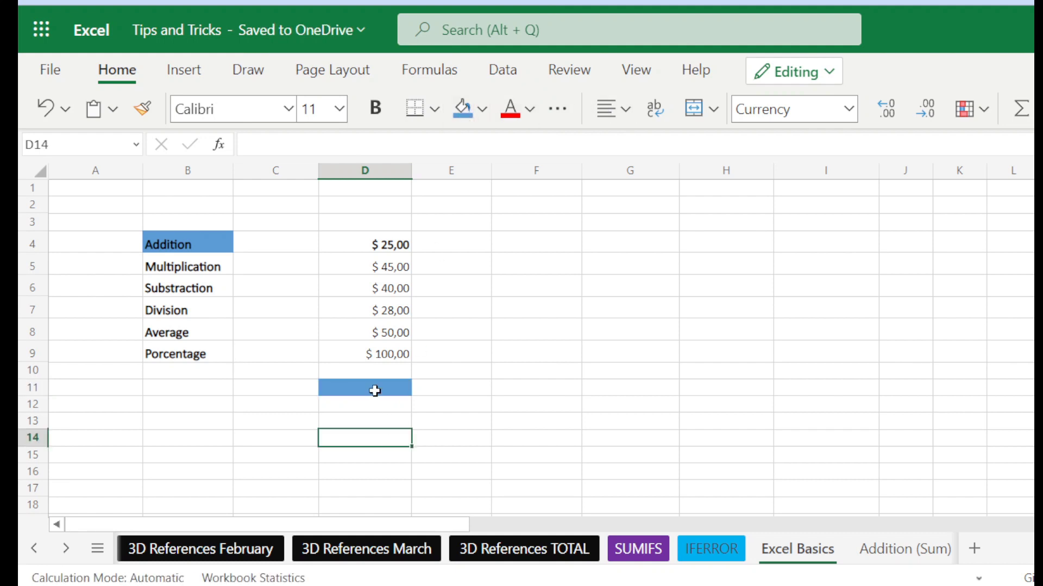
- Add up the six amounts in cell D11 with the formula =D4+D5+D6+D7+D8+D9
{"action": "left_click", "coordinate": [374, 391]}
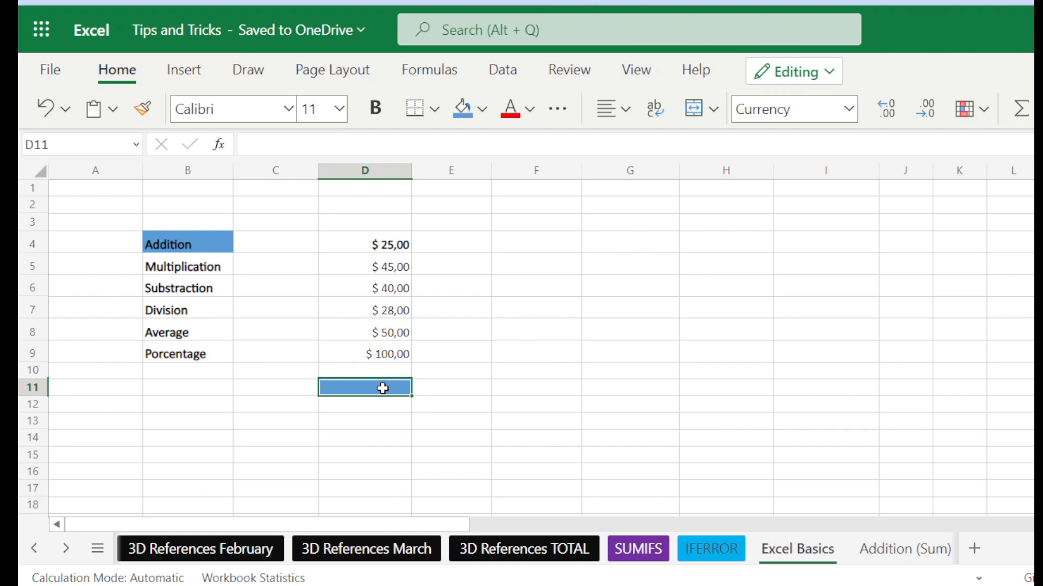
{"action": "type", "text": "="}
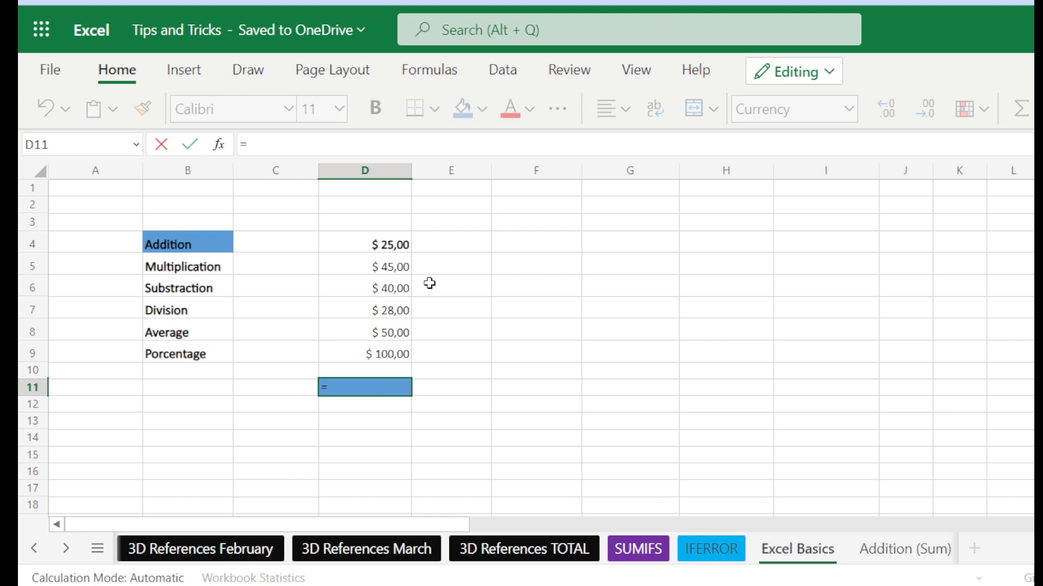
{"action": "left_click", "coordinate": [395, 248]}
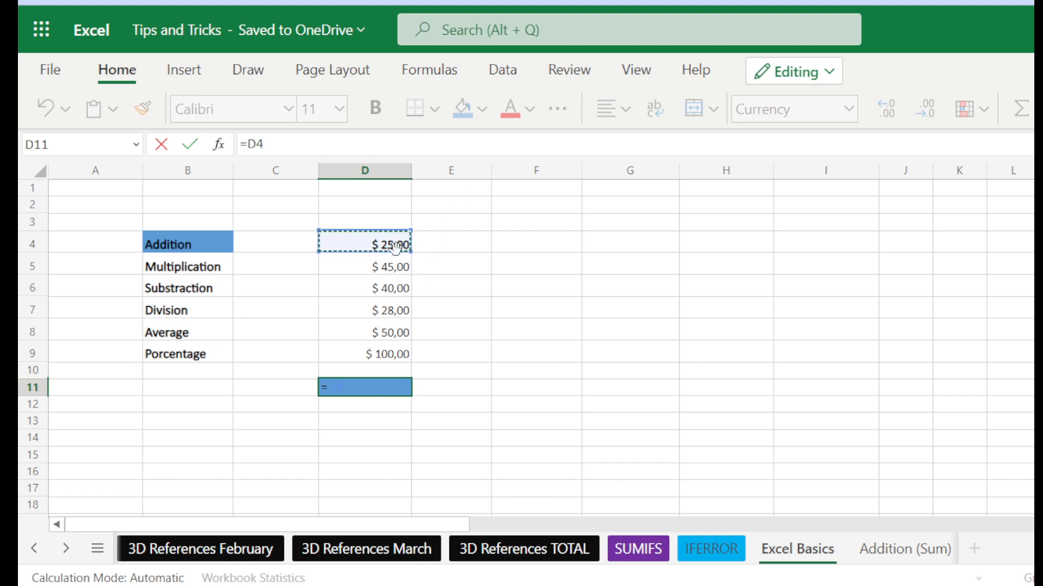
{"action": "type", "text": "+"}
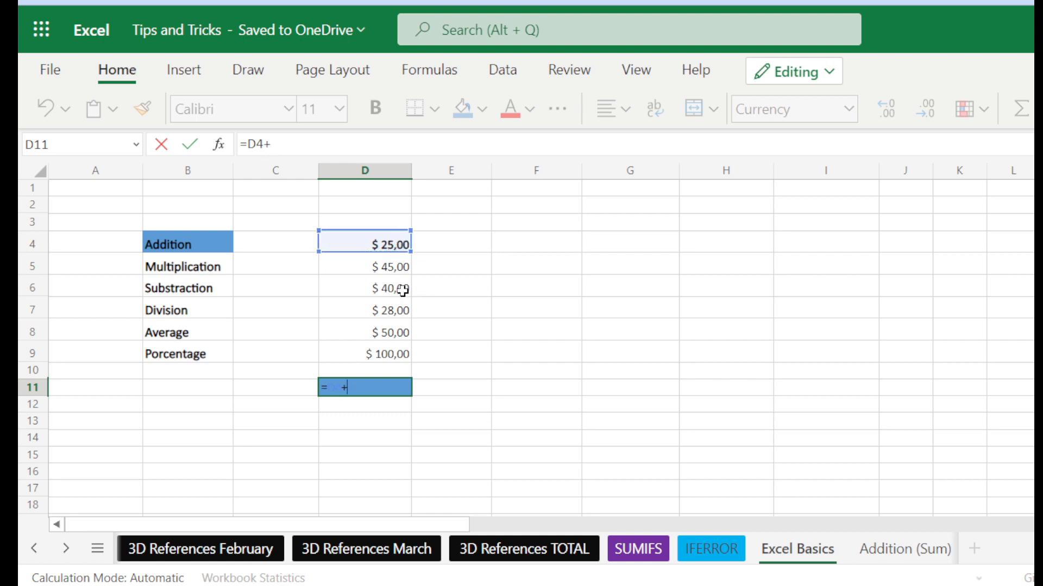
{"action": "left_click", "coordinate": [395, 270]}
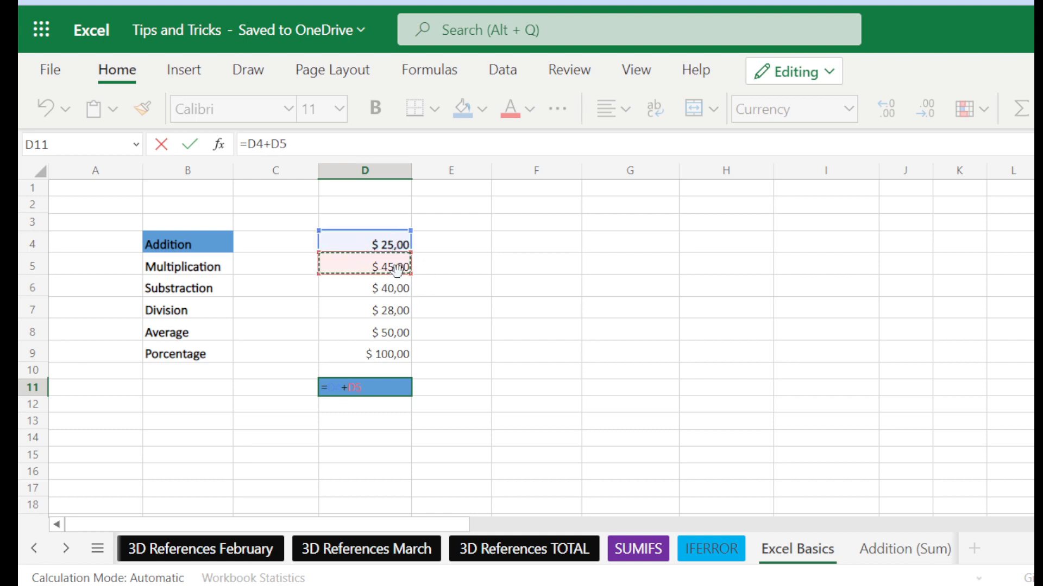
{"action": "type", "text": "+"}
{"action": "left_click", "coordinate": [390, 289]}
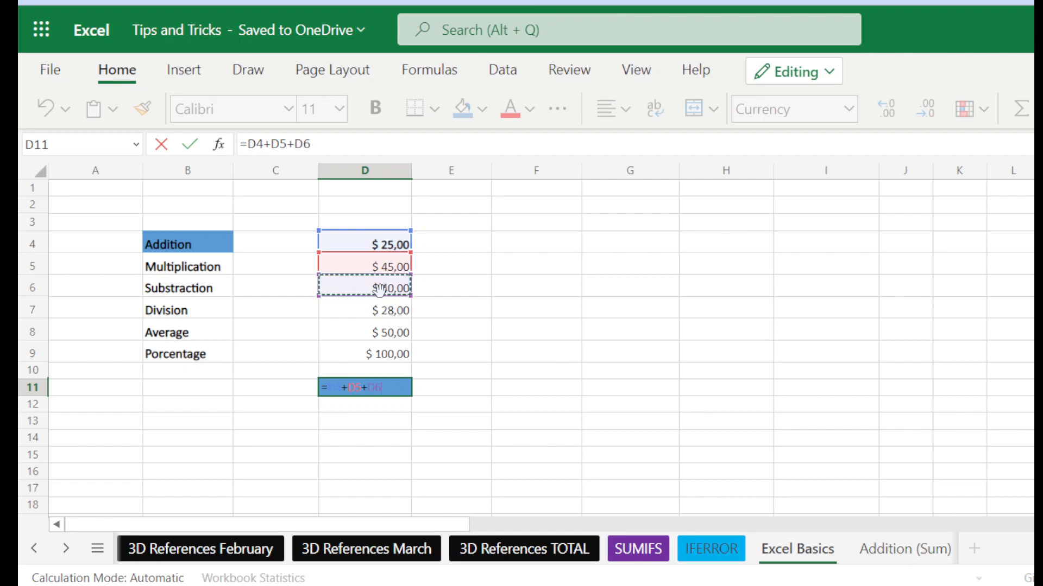
{"action": "type", "text": "+"}
{"action": "left_click", "coordinate": [388, 313]}
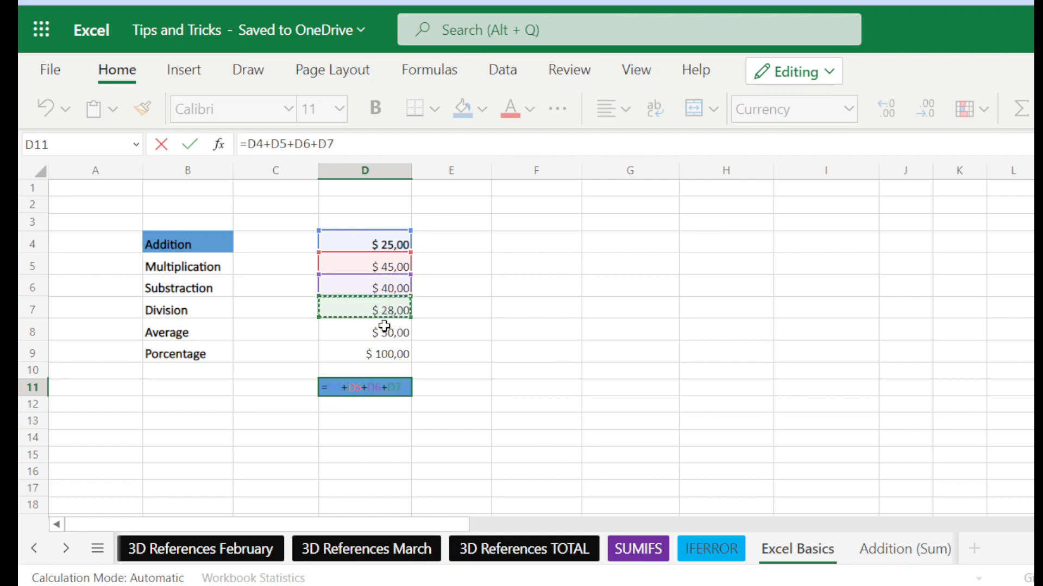
{"action": "type", "text": "+"}
{"action": "left_click", "coordinate": [384, 333]}
{"action": "type", "text": "+"}
{"action": "left_click", "coordinate": [380, 353]}
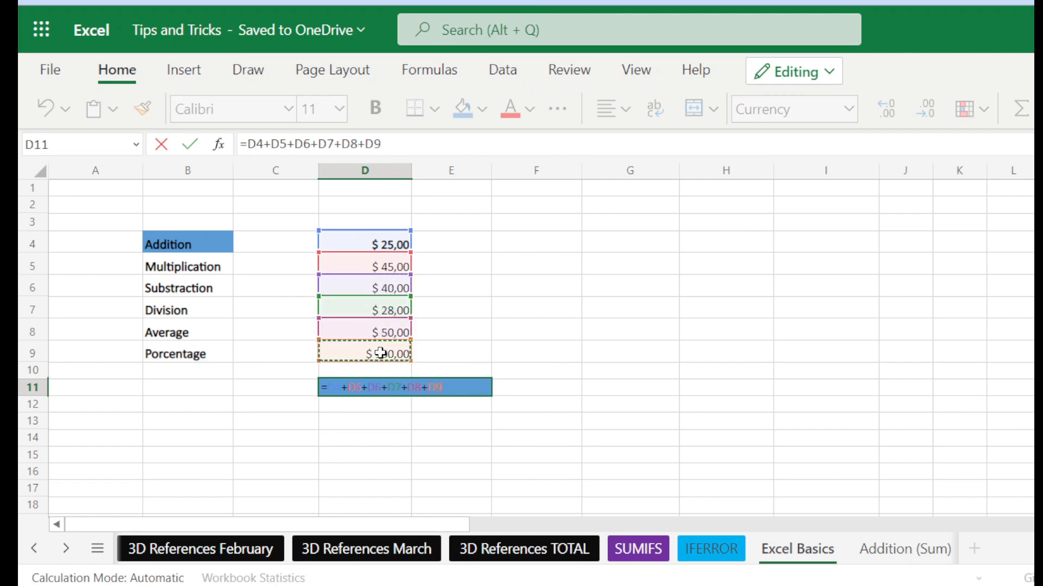
{"action": "key", "text": "Return"}
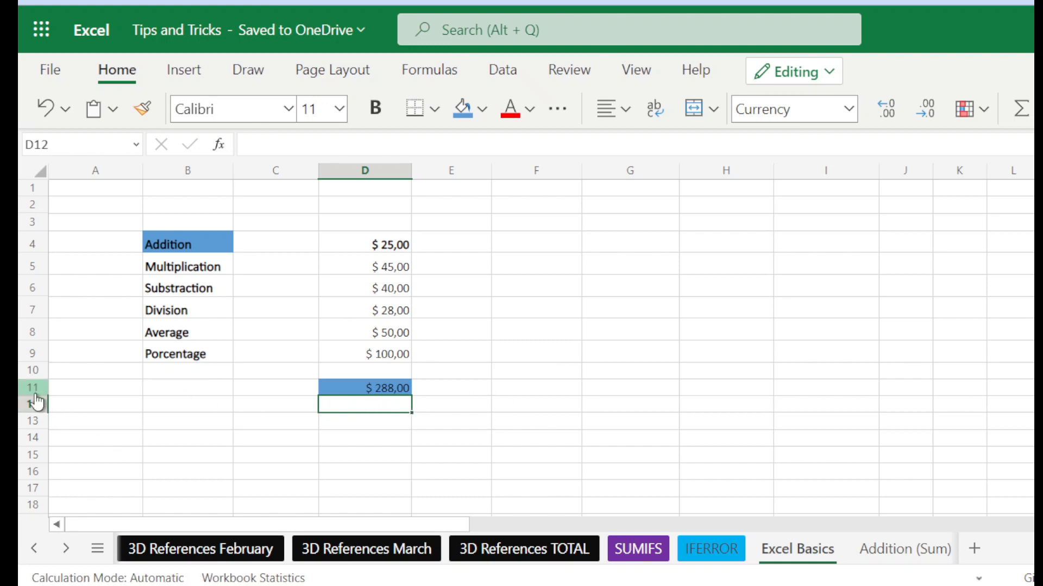
- Make row 11 slightly taller and set the font size of the empty cell D12 to 14
{"action": "left_click_drag", "start_coordinate": [33, 396], "coordinate": [42, 402]}
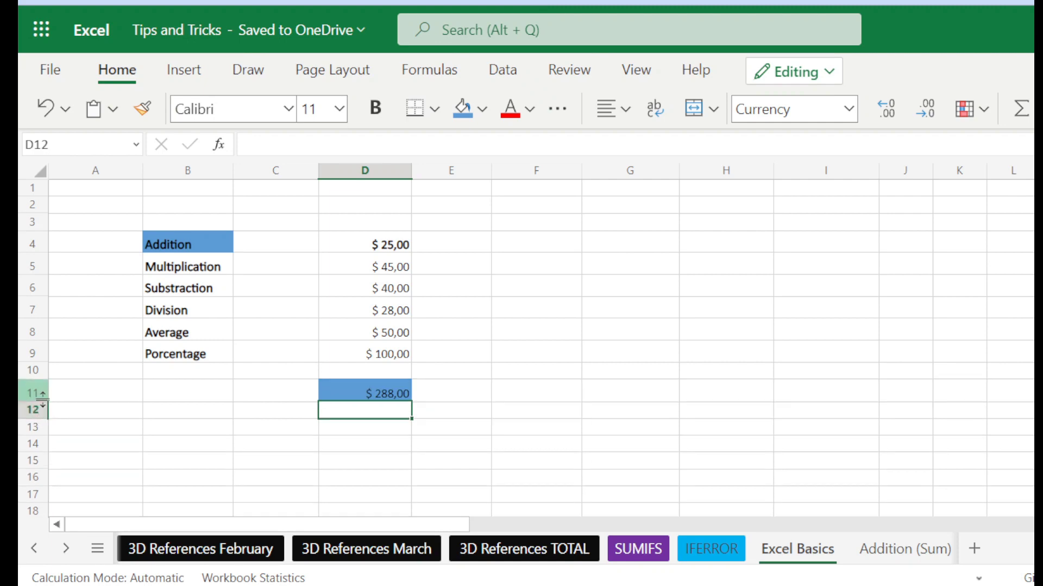
{"action": "left_click", "coordinate": [331, 116]}
{"action": "left_click", "coordinate": [339, 114]}
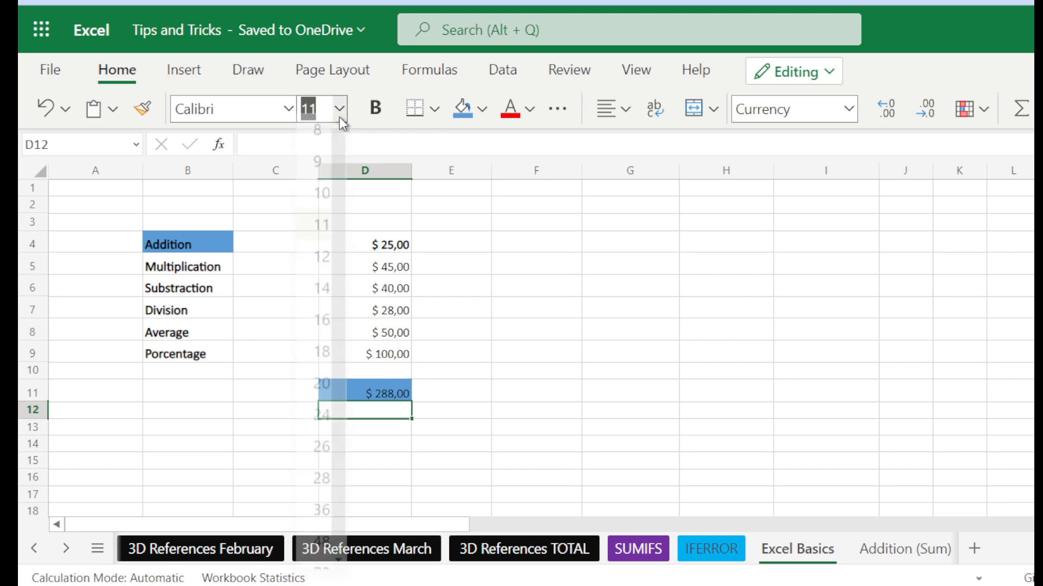
{"action": "left_click", "coordinate": [322, 302]}
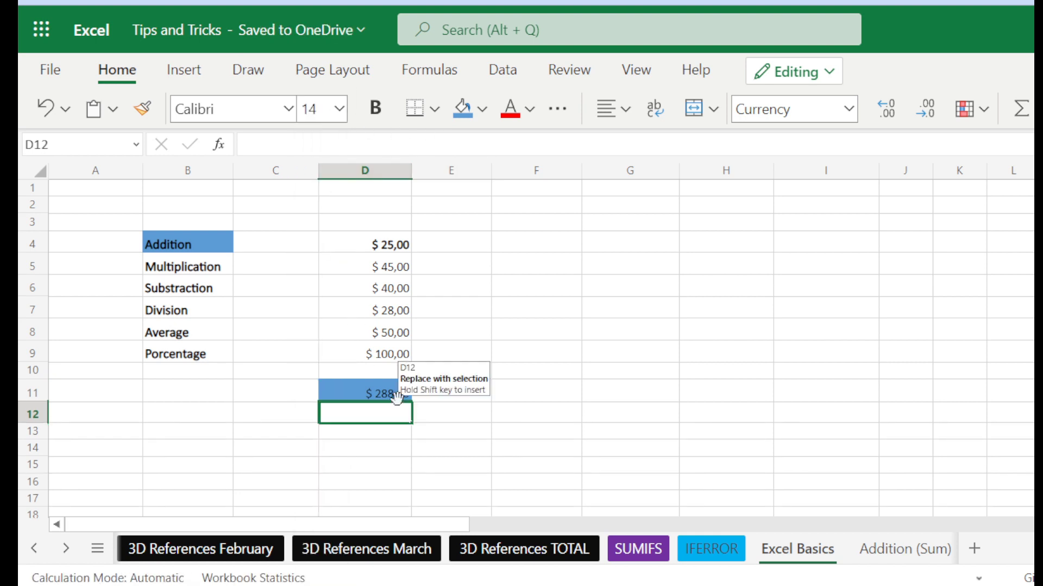
- Set the total in cell D11 to font size 14 and make it bold
{"action": "left_click", "coordinate": [389, 391]}
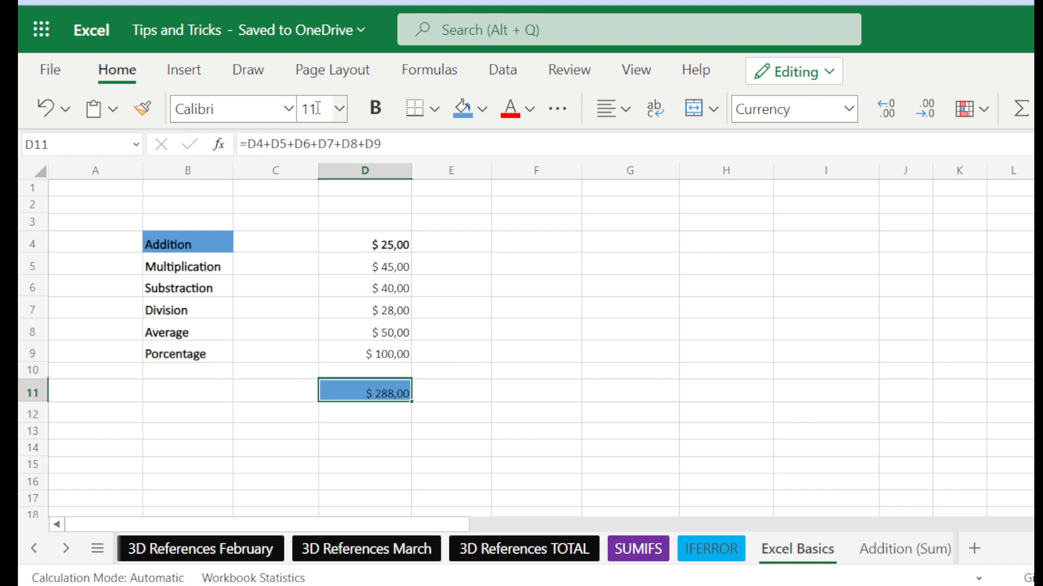
{"action": "left_click", "coordinate": [340, 108]}
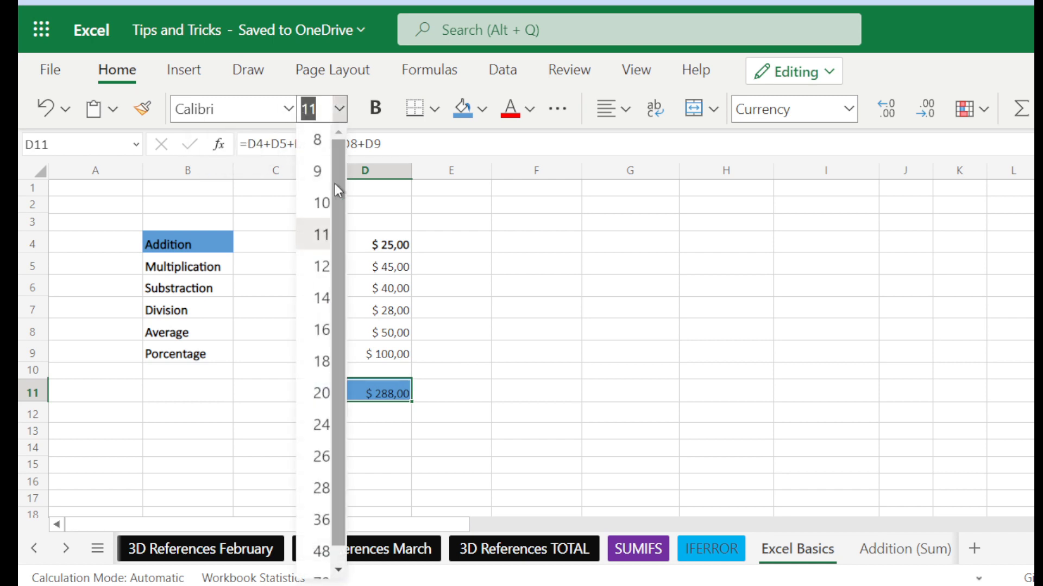
{"action": "left_click", "coordinate": [329, 308]}
{"action": "left_click", "coordinate": [374, 108]}
{"action": "left_click", "coordinate": [535, 351]}
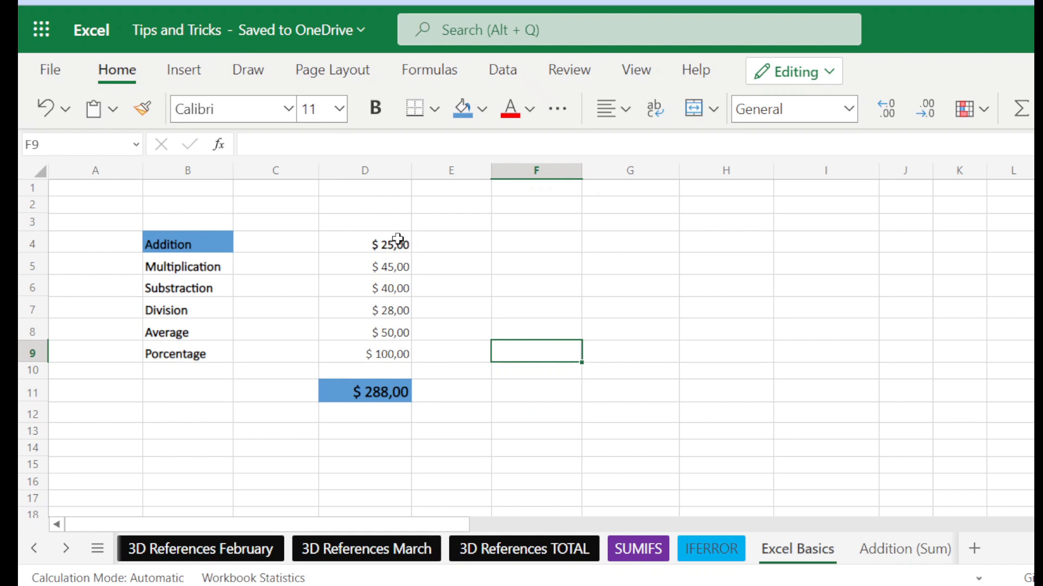
- Make row 13 slightly taller and format cell D13 with the same blue fill, font size 14 and bold
{"action": "left_click", "coordinate": [371, 431]}
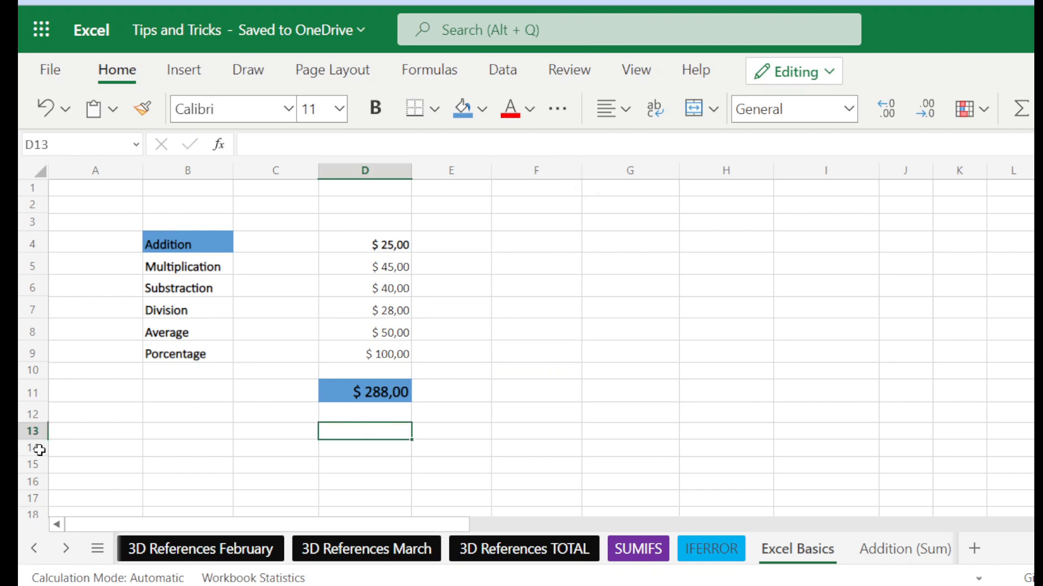
{"action": "left_click_drag", "start_coordinate": [38, 440], "coordinate": [40, 449]}
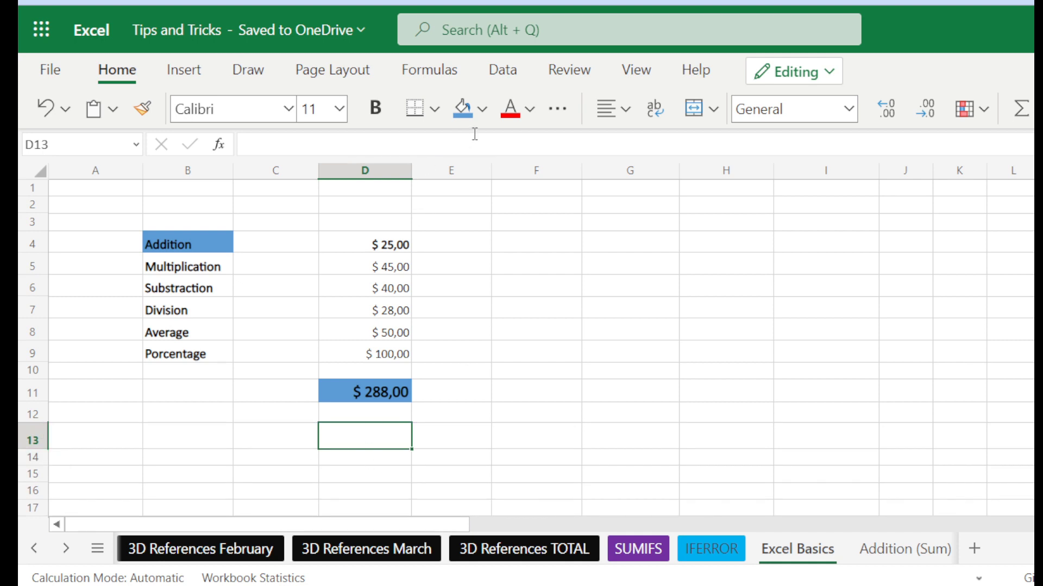
{"action": "left_click", "coordinate": [456, 108]}
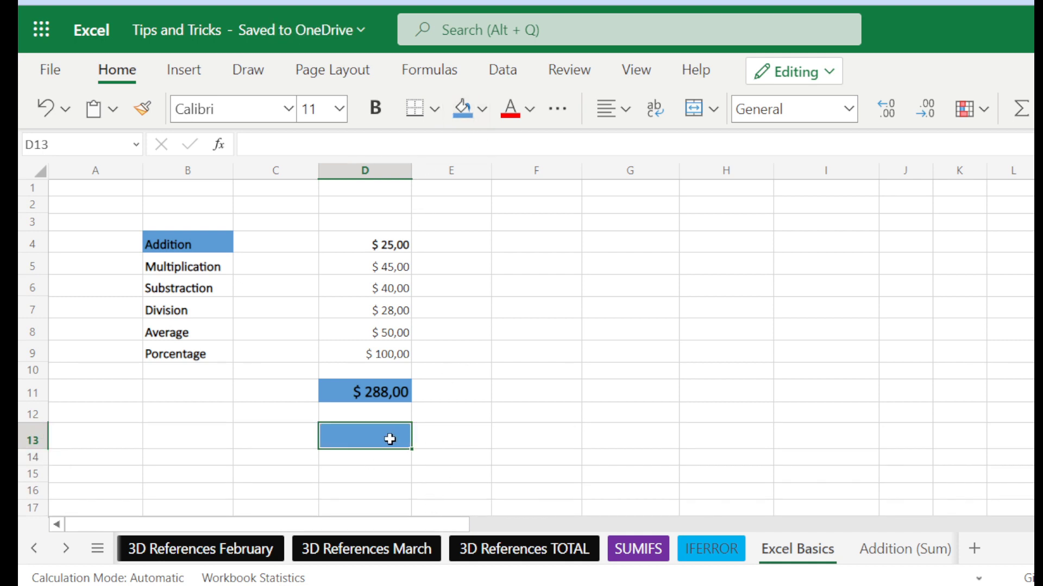
{"action": "left_click", "coordinate": [336, 111]}
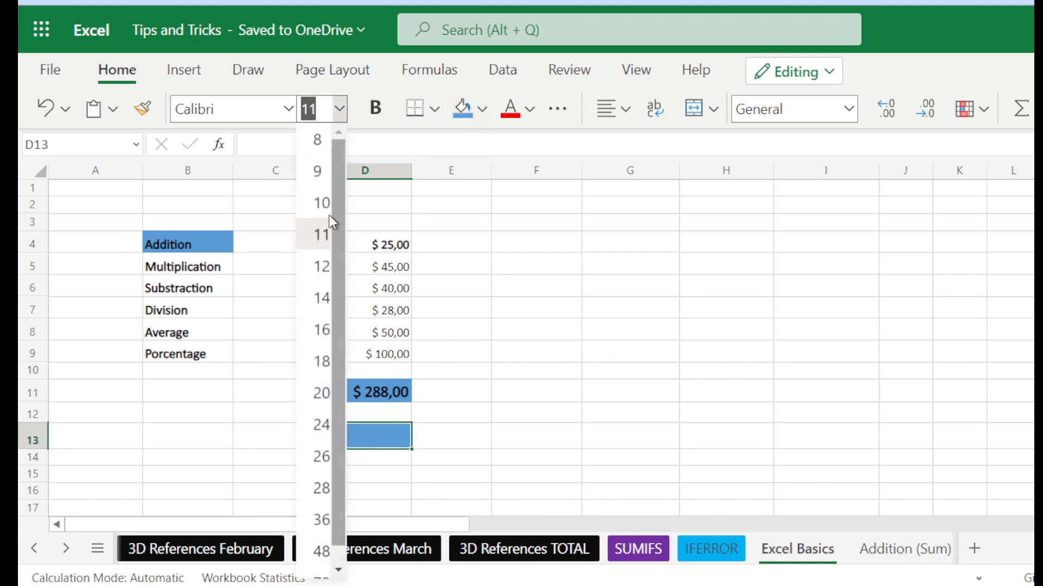
{"action": "left_click", "coordinate": [320, 297]}
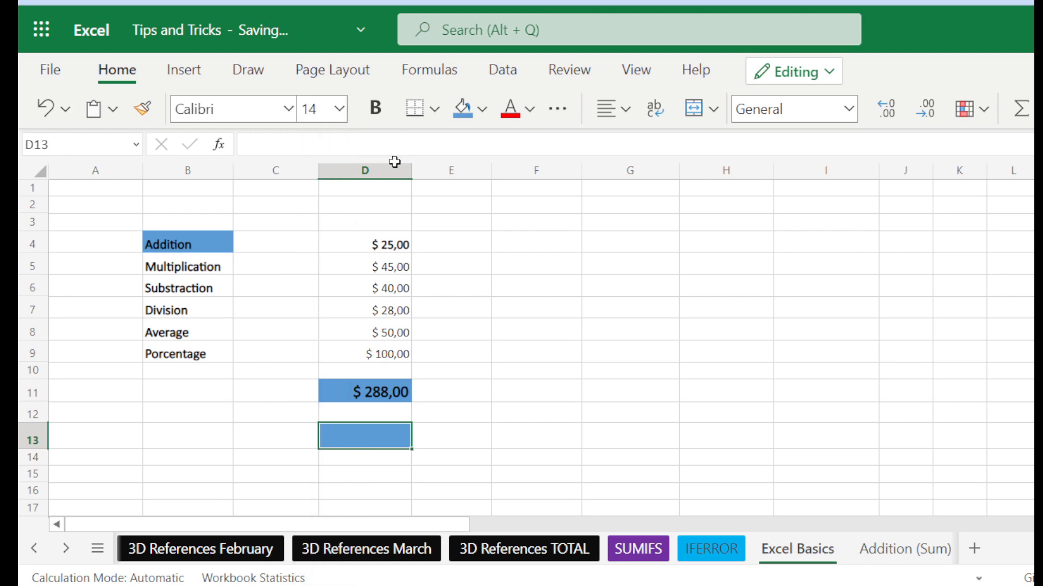
{"action": "left_click", "coordinate": [379, 109]}
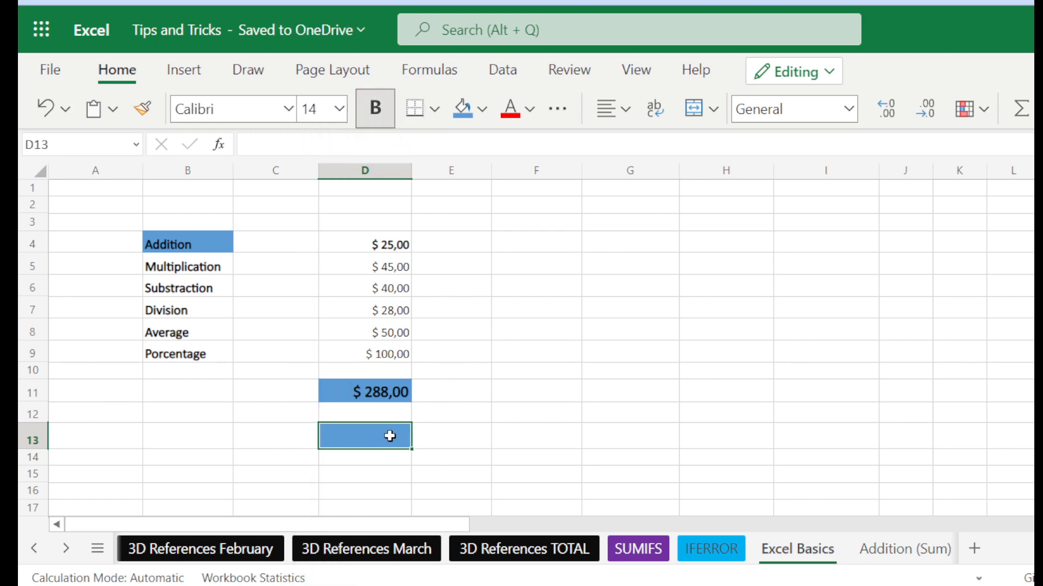
{"action": "type", "text": "="}
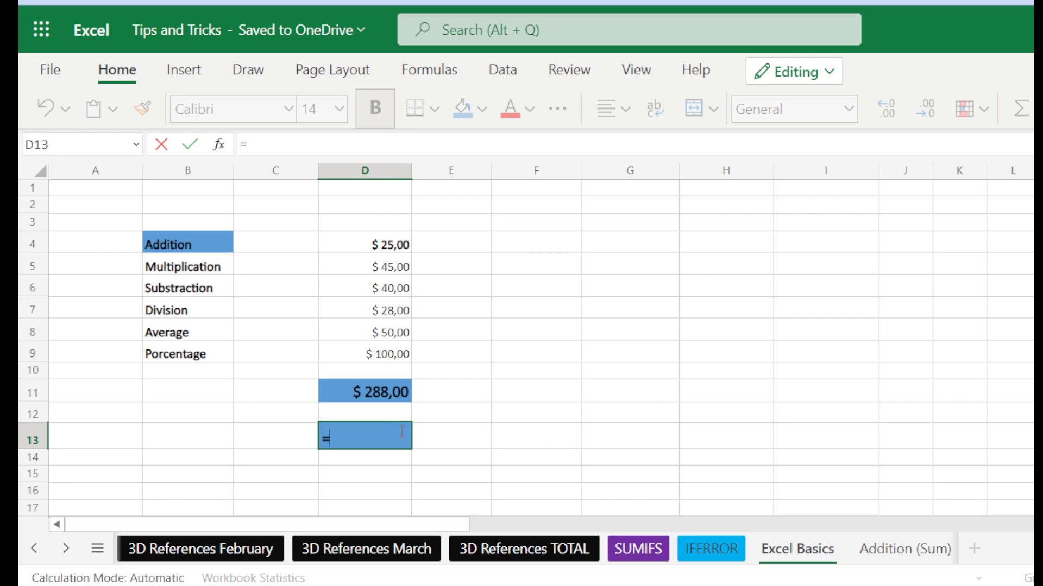
{"action": "type", "text": "sum"}
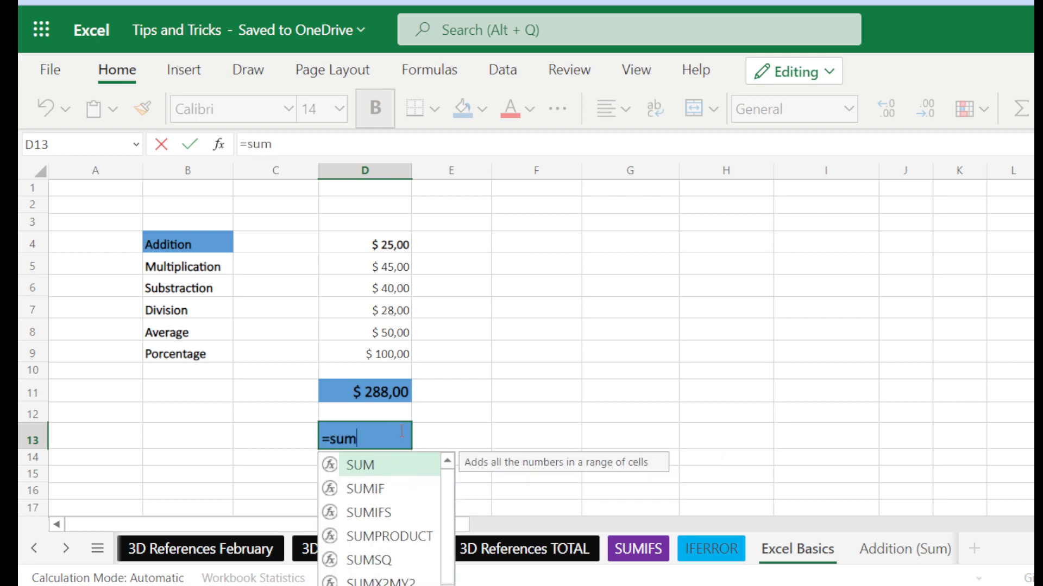
{"action": "left_click_drag", "start_coordinate": [400, 241], "coordinate": [403, 341]}
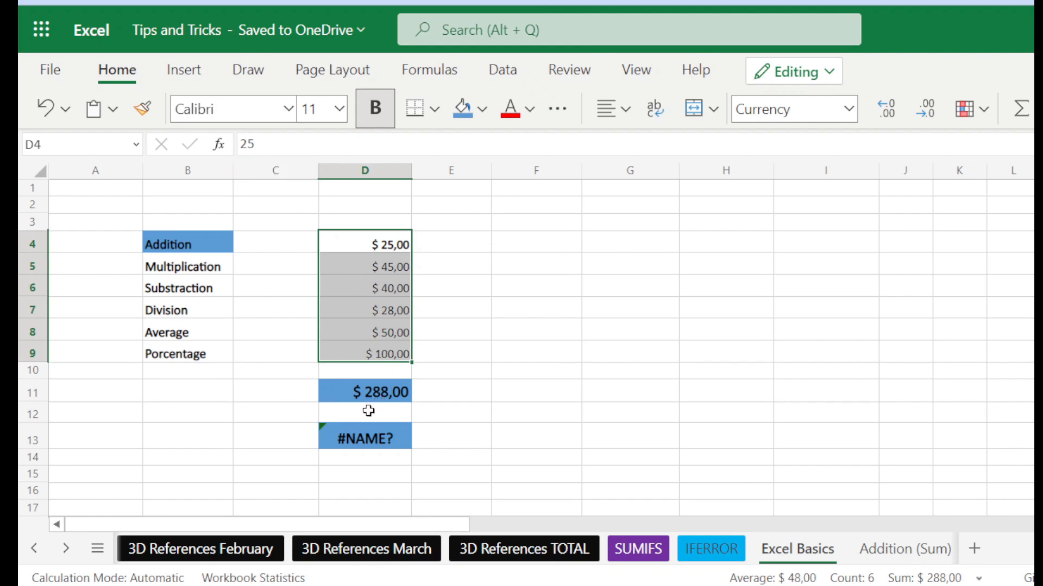
{"action": "left_click", "coordinate": [364, 441]}
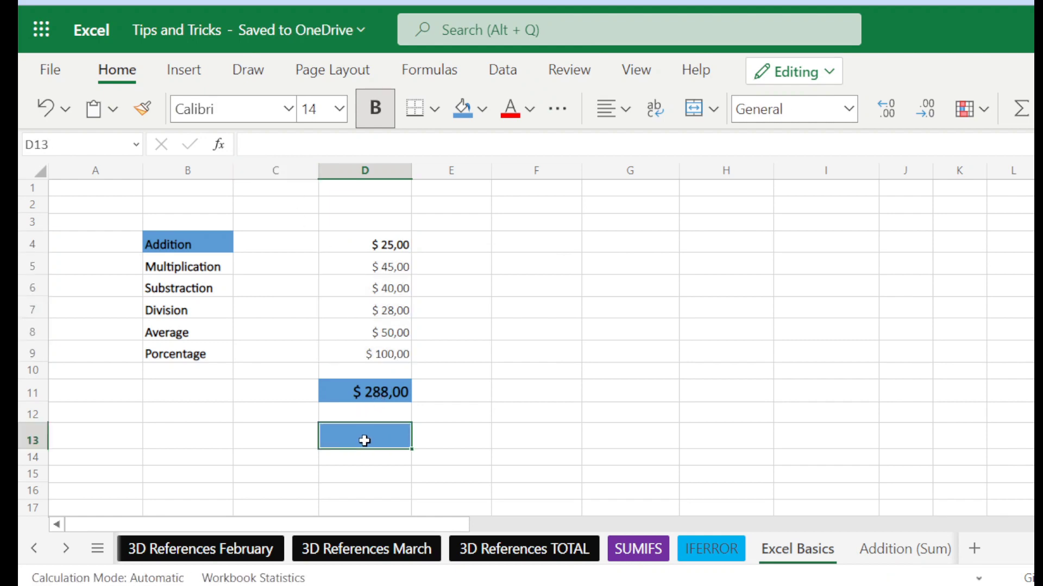
- Total the six amounts in cell D13 with the formula =sum(D4:D9)
{"action": "type", "text": "="}
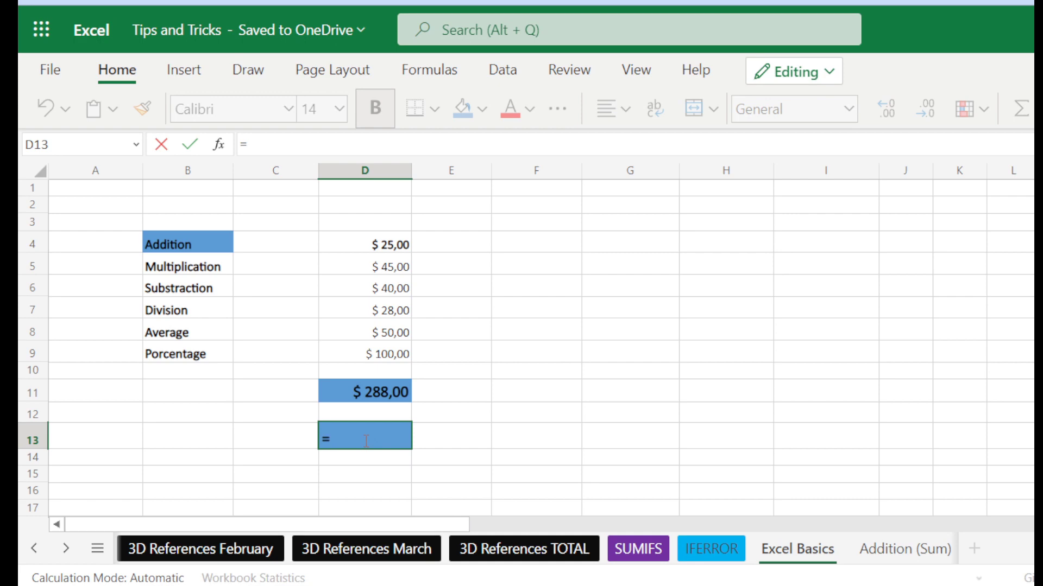
{"action": "type", "text": "sum"}
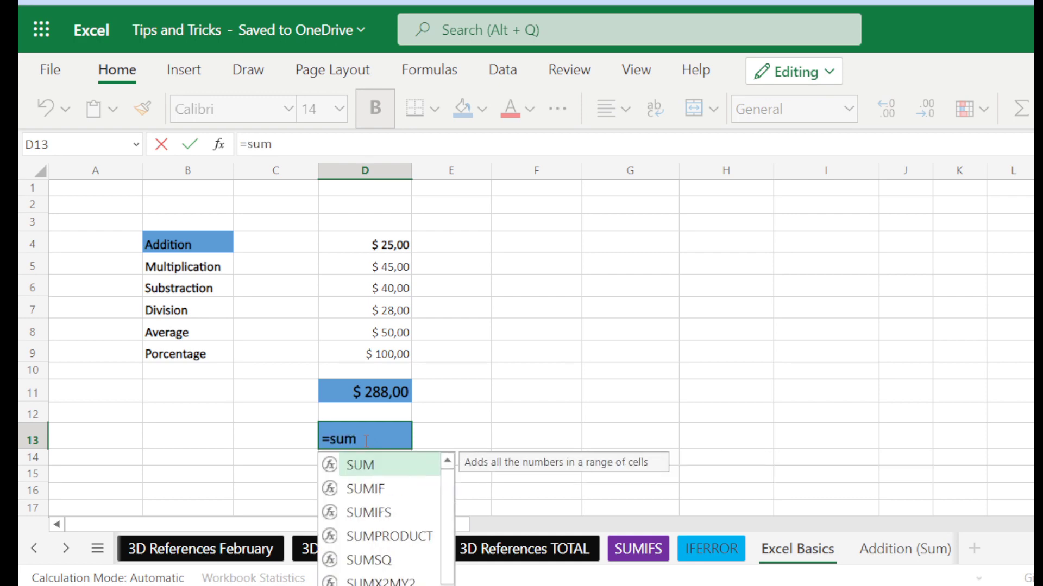
{"action": "type", "text": "("}
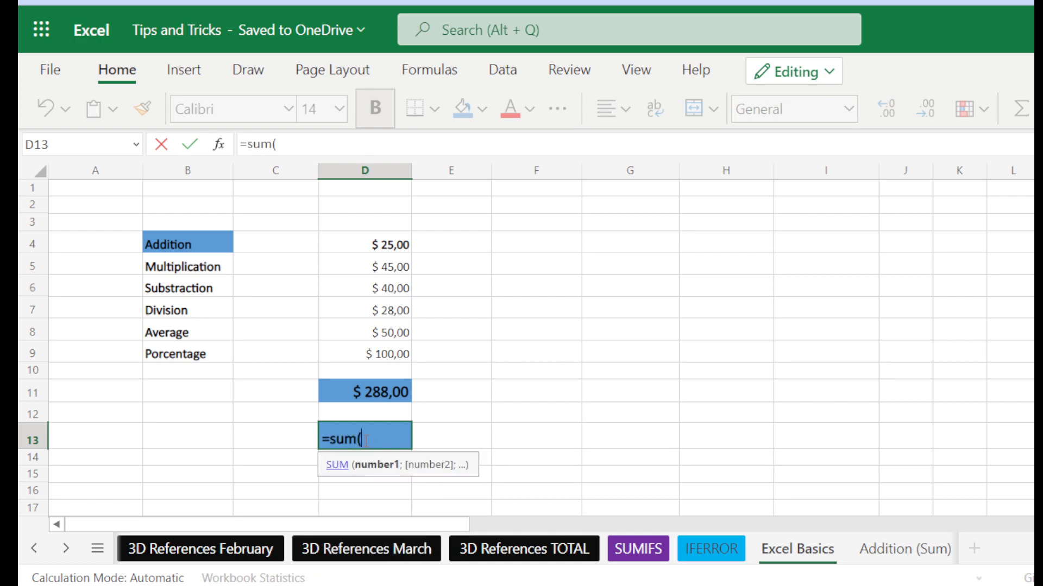
{"action": "left_click_drag", "start_coordinate": [399, 243], "coordinate": [396, 351]}
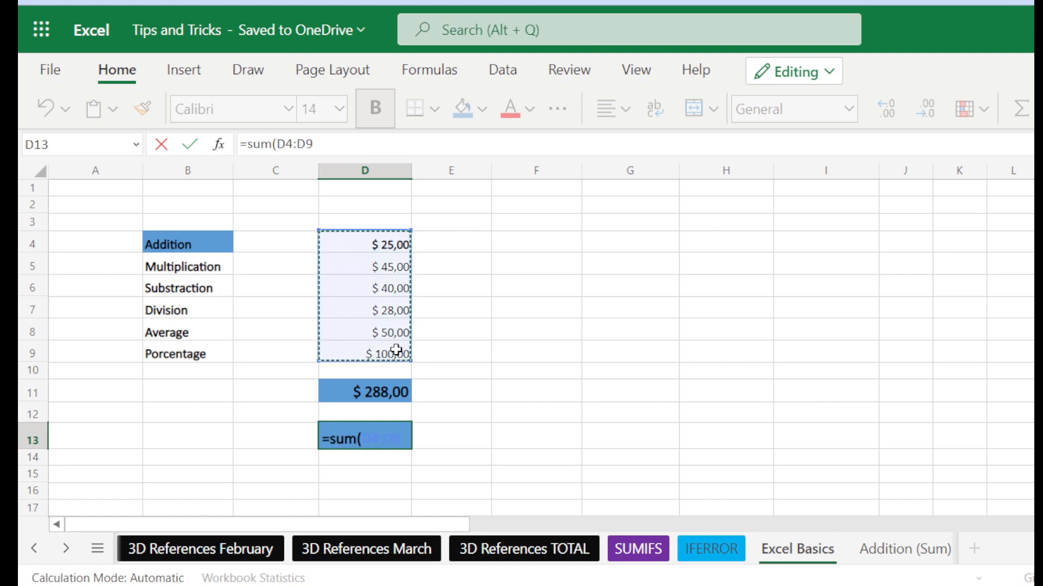
{"action": "type", "text": ")"}
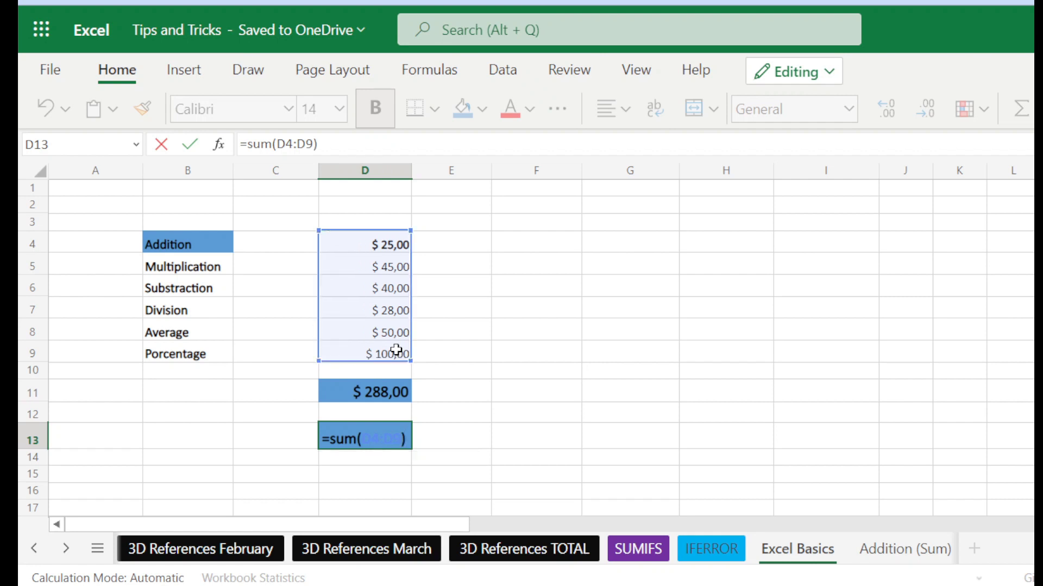
{"action": "key", "text": "Return"}
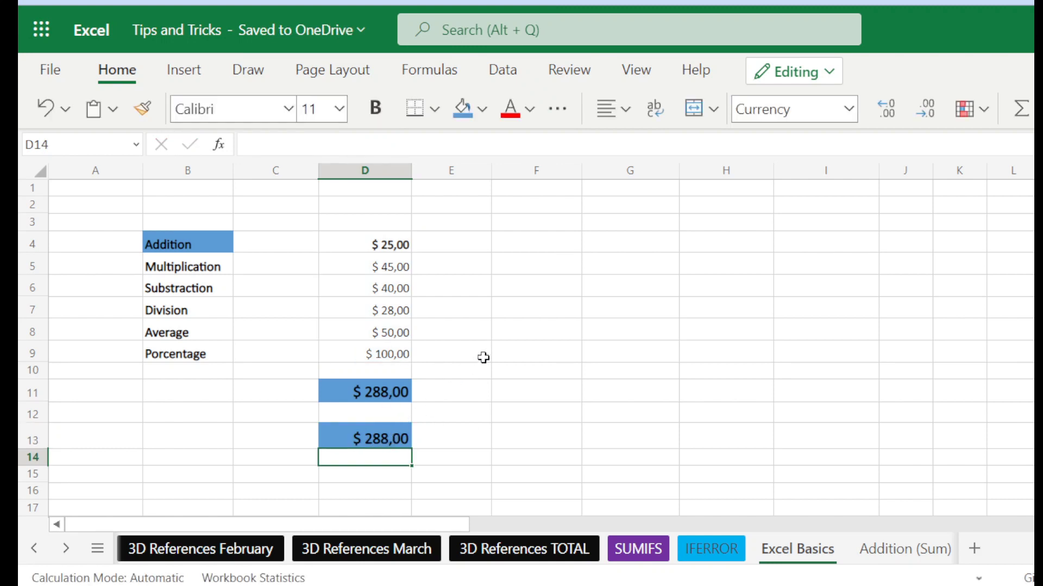
- Fill the Multiplication label in cell B5 with the recently used light green
{"action": "left_click", "coordinate": [209, 278]}
{"action": "left_click", "coordinate": [209, 268]}
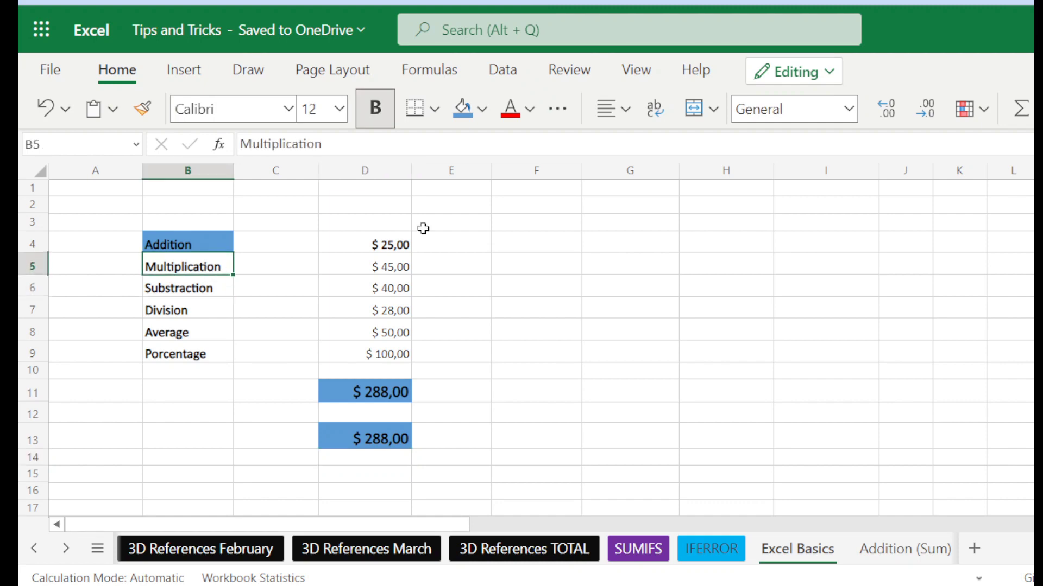
{"action": "left_click", "coordinate": [483, 120]}
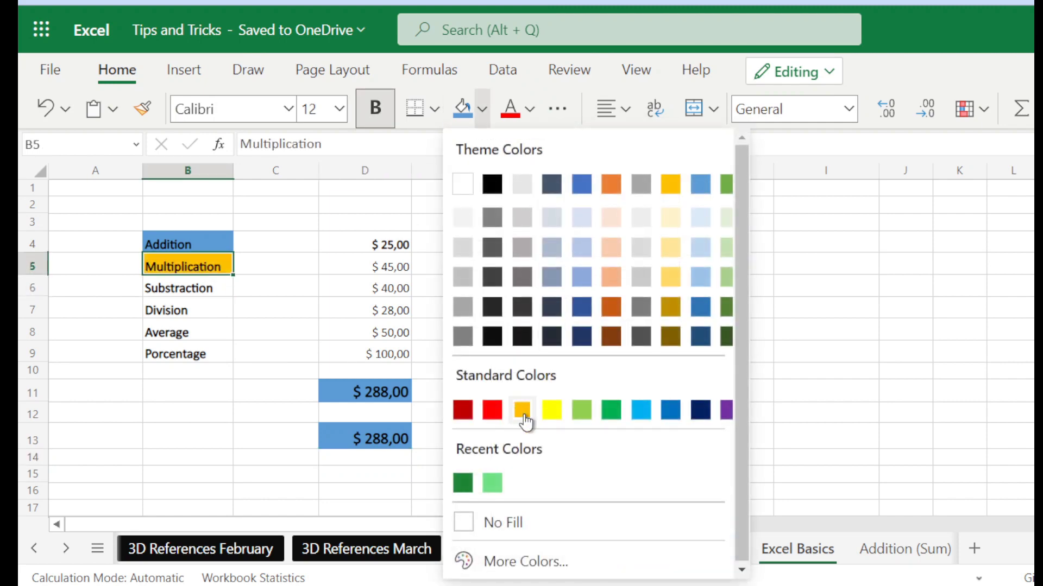
{"action": "left_click", "coordinate": [491, 483]}
{"action": "left_click", "coordinate": [469, 412]}
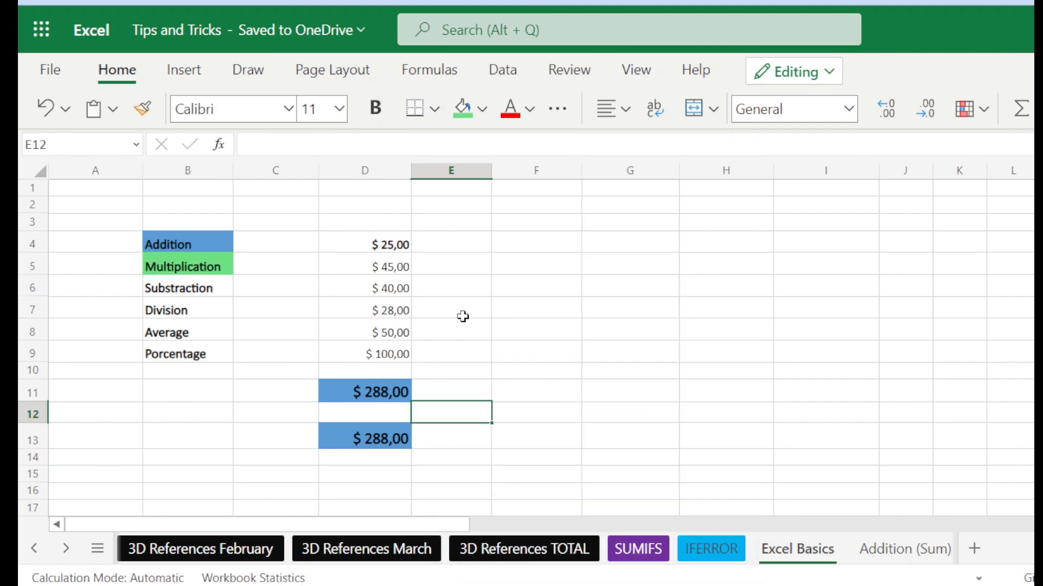
- Copy the six amounts in D4:D9 to column F, starting at cell F4
{"action": "left_click_drag", "start_coordinate": [404, 253], "coordinate": [366, 351]}
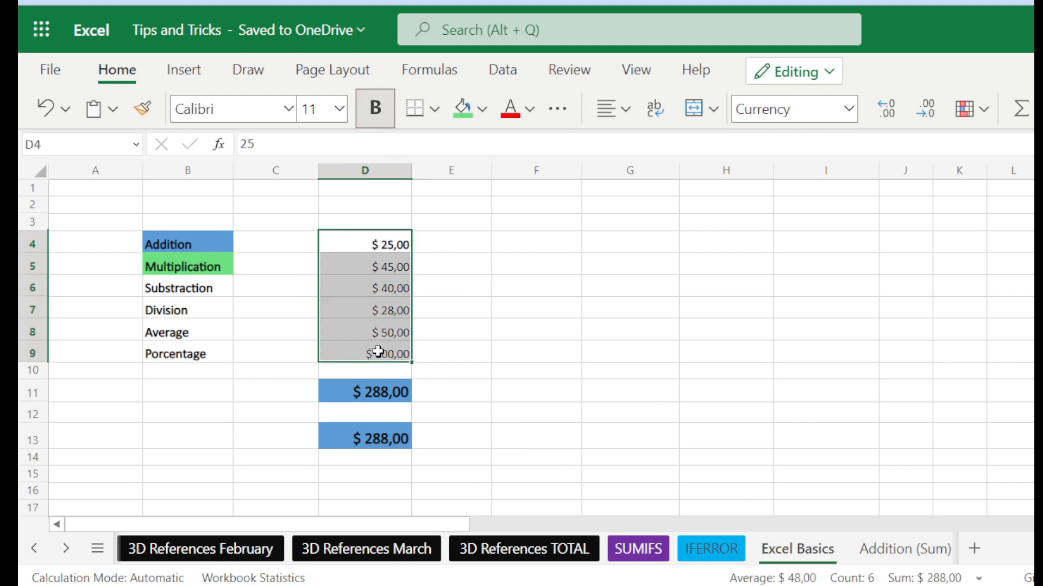
{"action": "key", "text": "ctrl+c"}
{"action": "left_click", "coordinate": [470, 242]}
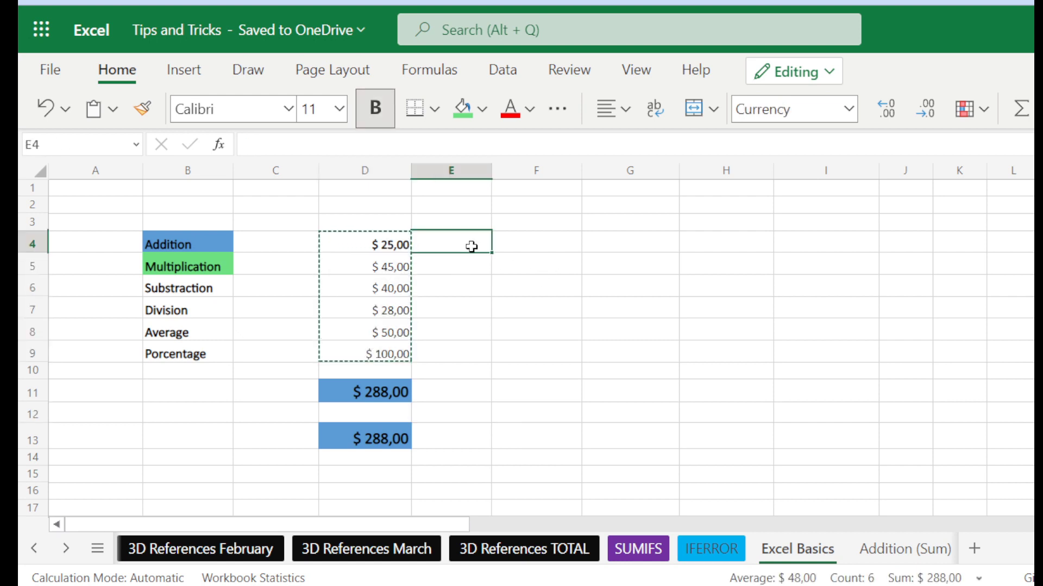
{"action": "left_click", "coordinate": [561, 250]}
{"action": "key", "text": "ctrl+v"}
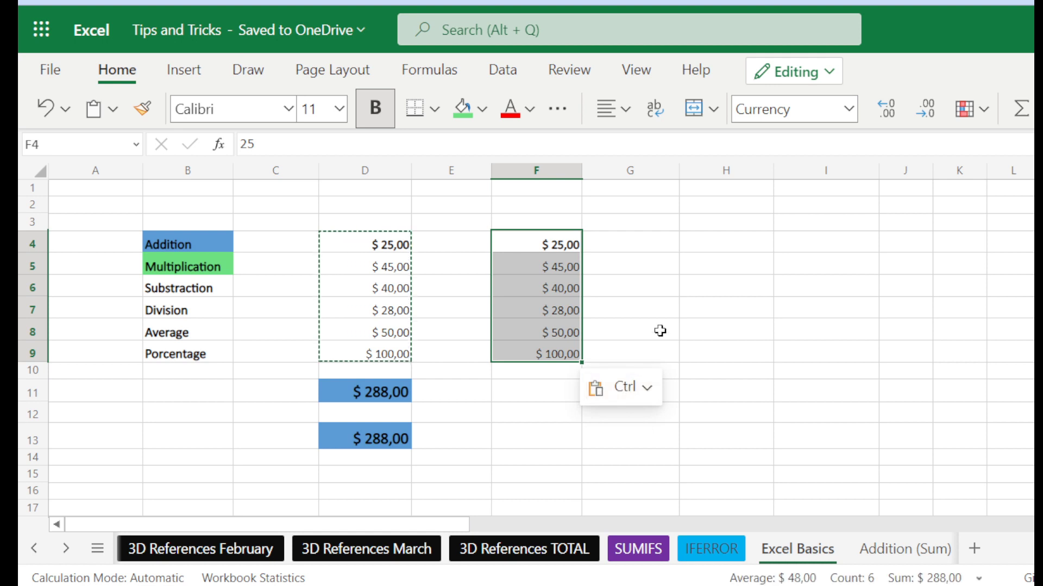
{"action": "left_click", "coordinate": [659, 333]}
{"action": "left_click", "coordinate": [531, 389]}
{"action": "left_click", "coordinate": [244, 248]}
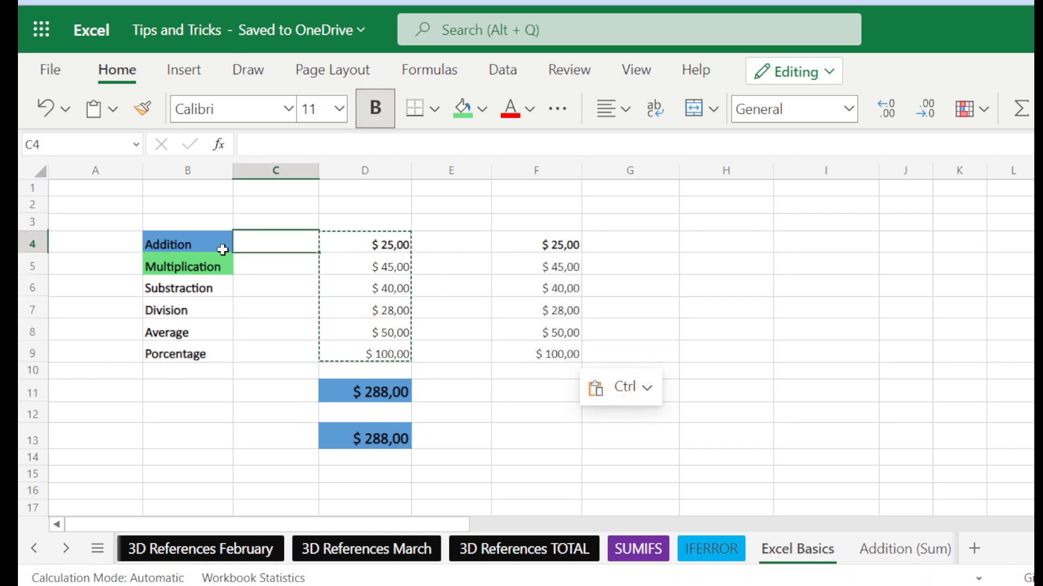
{"action": "left_click", "coordinate": [221, 248]}
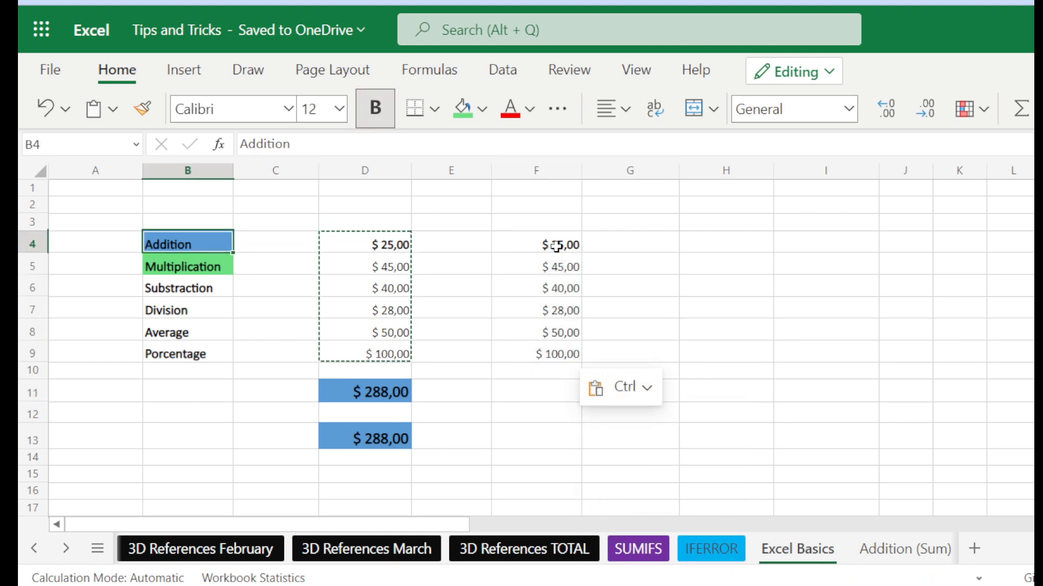
- Format cell F11 beneath the copied amounts with the light green fill, font size 14 and bold
{"action": "left_click", "coordinate": [540, 389]}
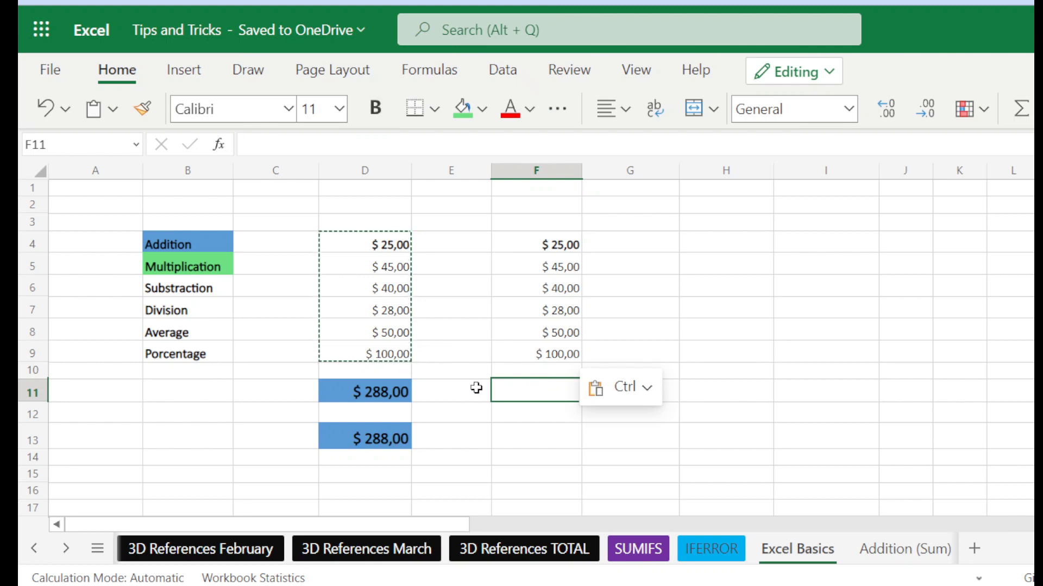
{"action": "left_click", "coordinate": [462, 108]}
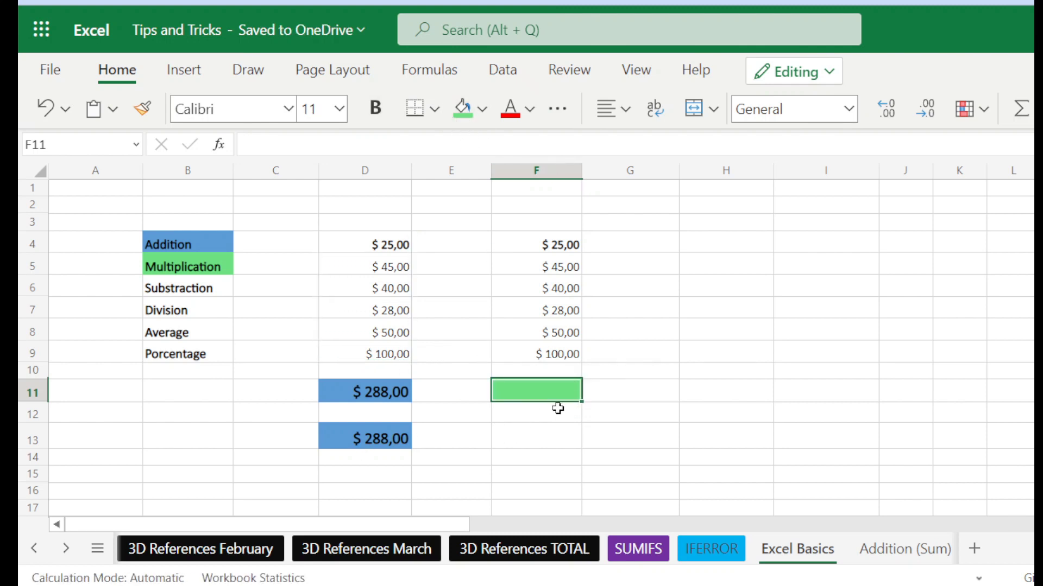
{"action": "left_click", "coordinate": [338, 109]}
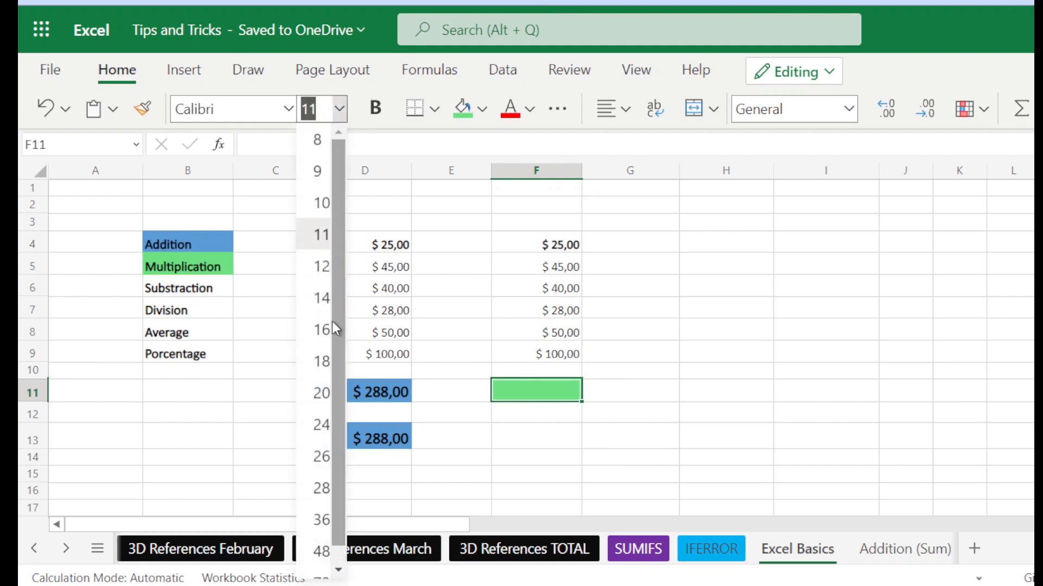
{"action": "left_click", "coordinate": [322, 298]}
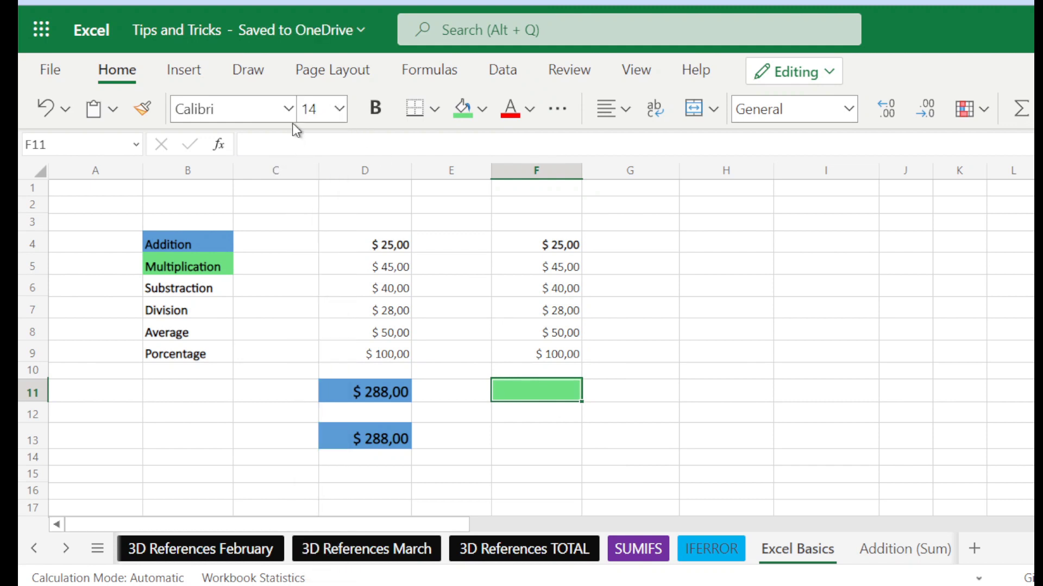
{"action": "left_click", "coordinate": [372, 109]}
- Enter the formula -F4-F5 in cell F11 using the first two copied amounts
{"action": "type", "text": "-"}
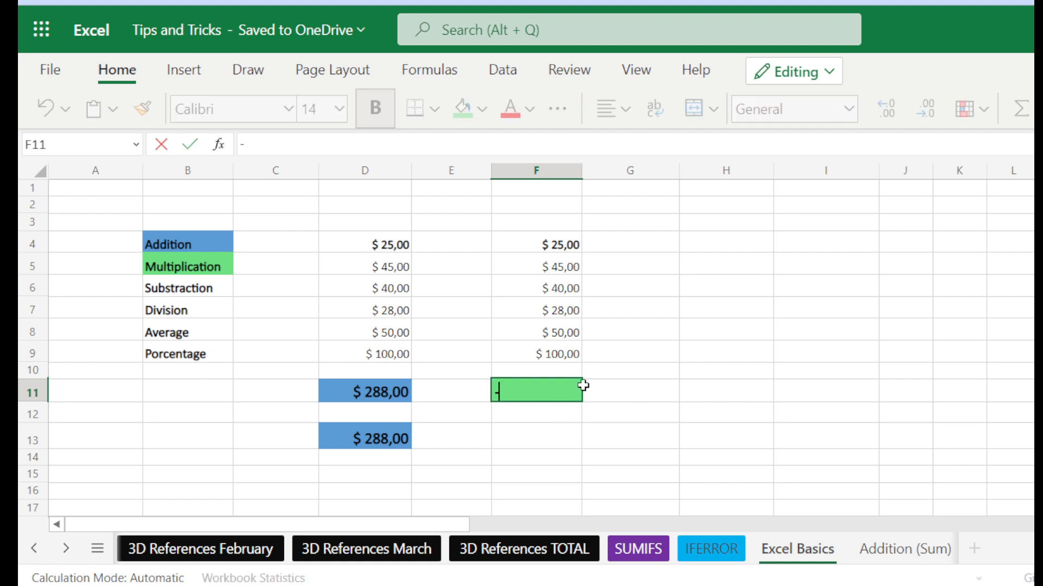
{"action": "left_click", "coordinate": [562, 270]}
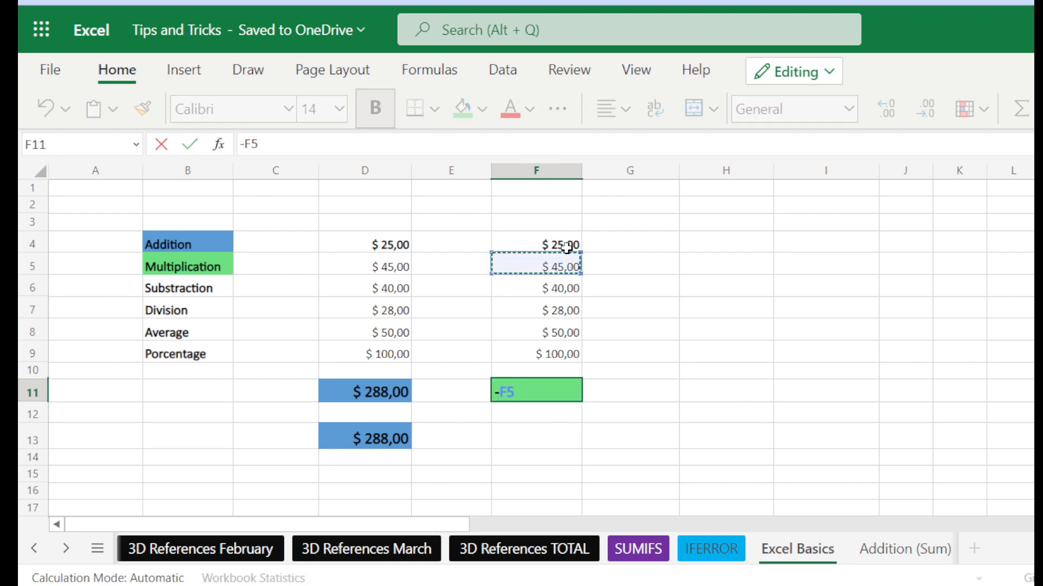
{"action": "left_click", "coordinate": [567, 247]}
{"action": "type", "text": "-"}
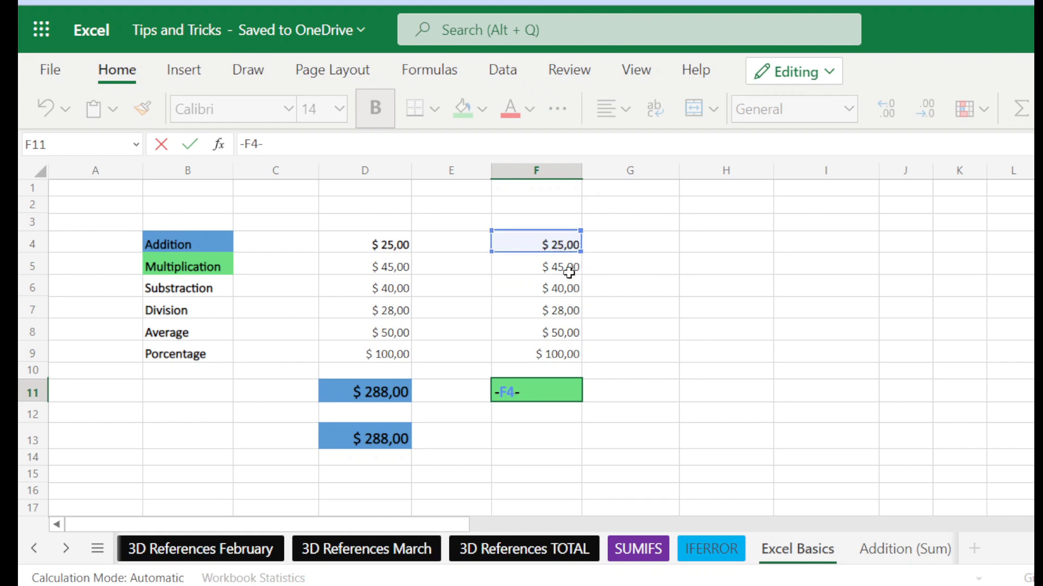
{"action": "left_click", "coordinate": [568, 273]}
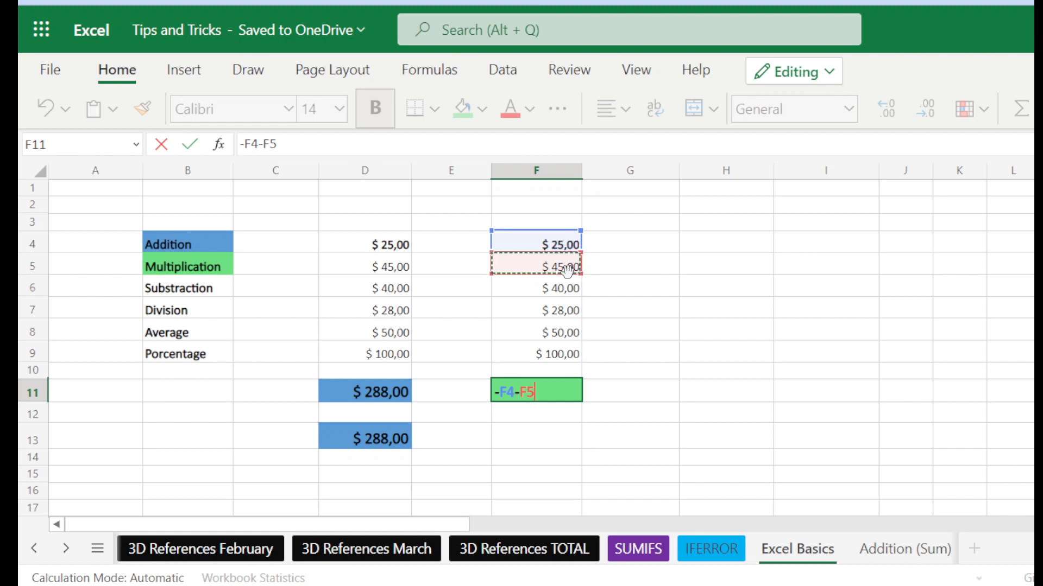
{"action": "key", "text": "Return"}
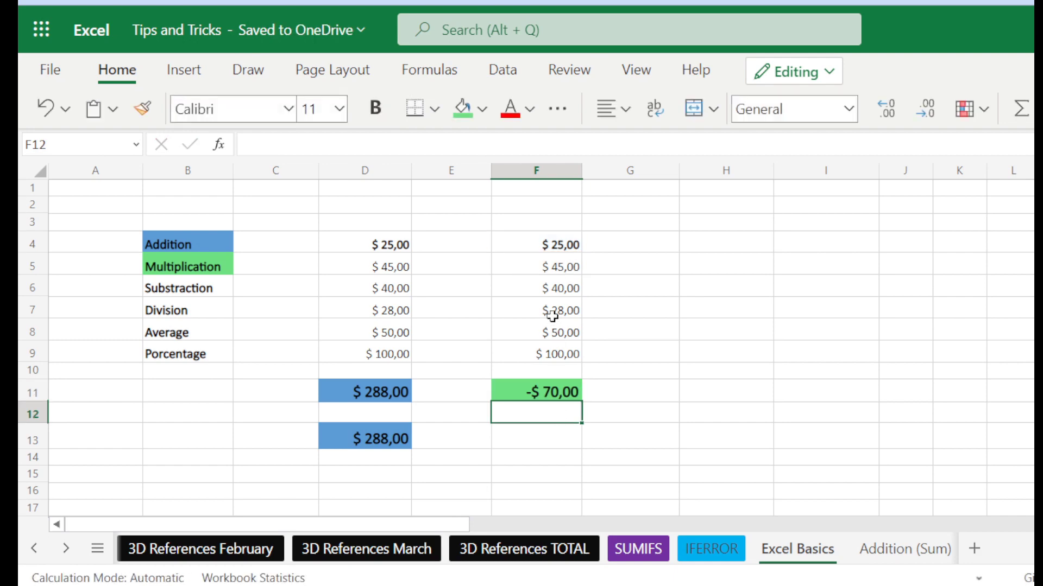
- Change the second copied amount, in cell F5, to 10
{"action": "left_click", "coordinate": [574, 269]}
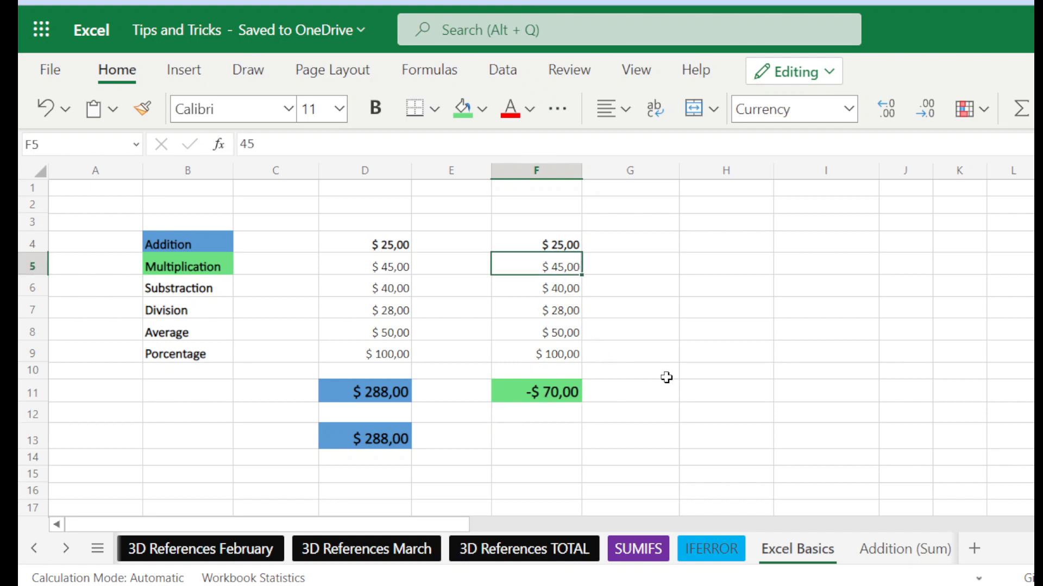
{"action": "type", "text": "10"}
{"action": "key", "text": "Return"}
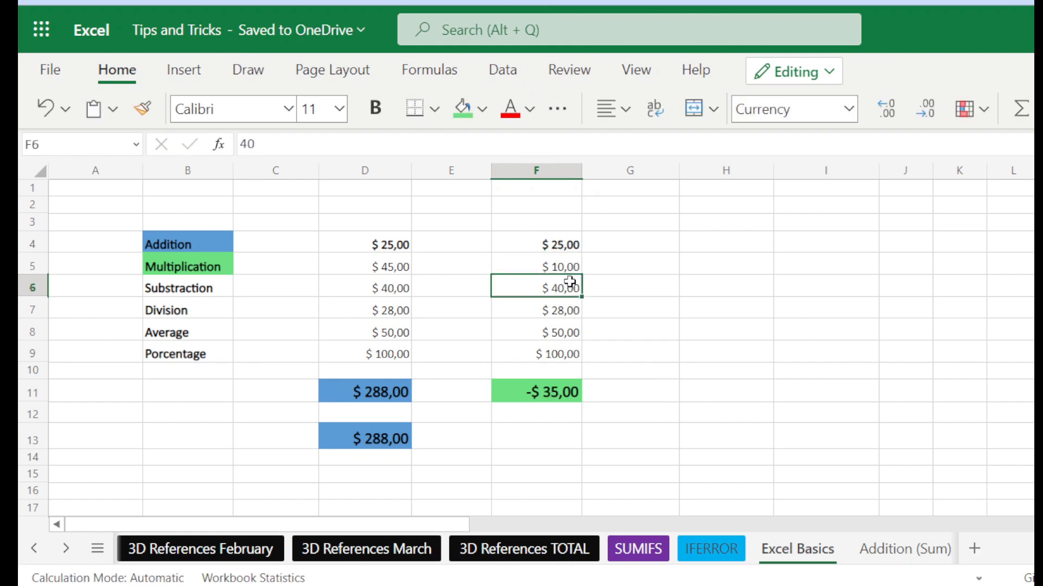
- Open the subtraction formula in cell F11 to check which cells it references
{"action": "left_click", "coordinate": [547, 394]}
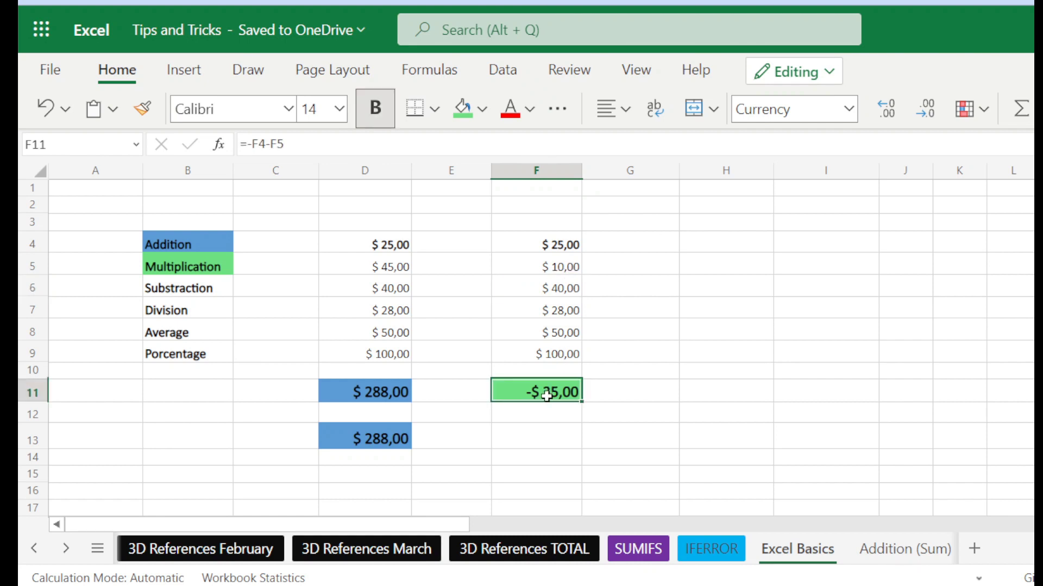
{"action": "double_click", "coordinate": [547, 396]}
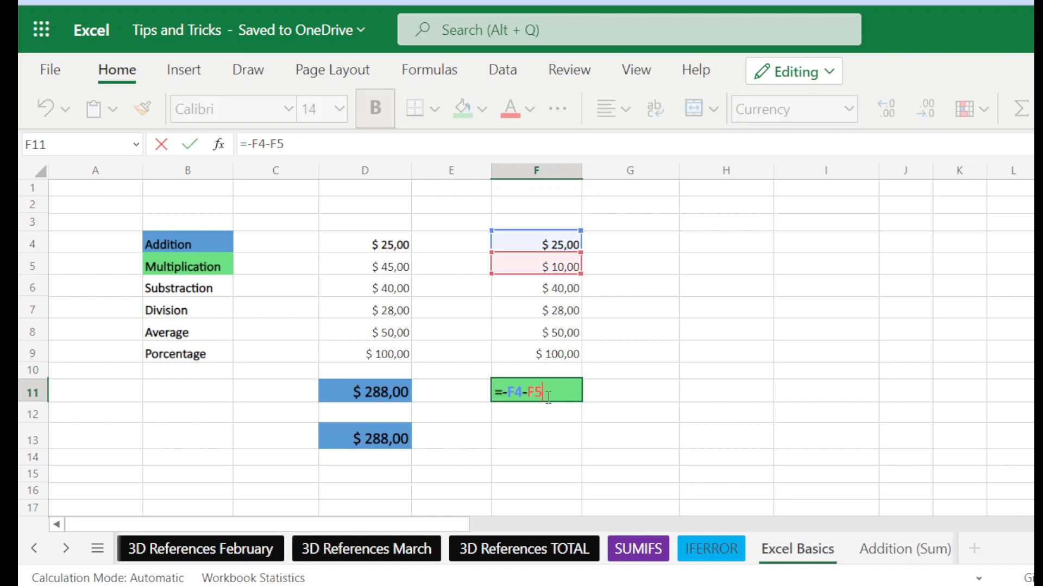
{"action": "key", "text": "Return"}
- Remove the bold formatting from the first amounts in cells D4 and F4
{"action": "left_click_drag", "start_coordinate": [379, 240], "coordinate": [566, 245]}
{"action": "left_click", "coordinate": [364, 122]}
{"action": "left_click", "coordinate": [597, 284]}
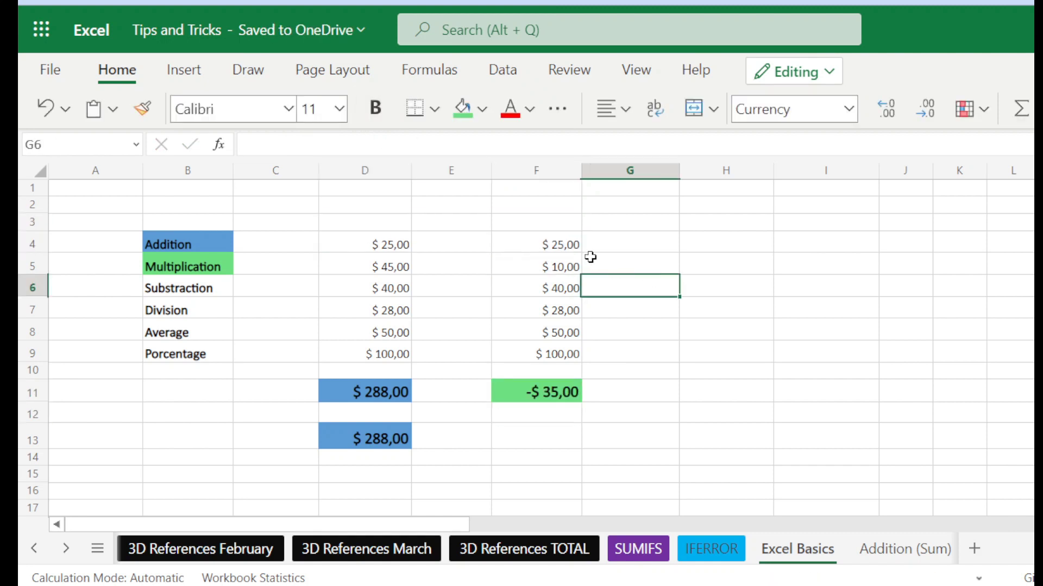
- Re-enter the formula -F4-F5 in cell F11, referencing the first two amounts of column F
{"action": "left_click", "coordinate": [571, 246]}
{"action": "left_click", "coordinate": [558, 391]}
{"action": "left_click", "coordinate": [558, 435]}
{"action": "left_click", "coordinate": [554, 391]}
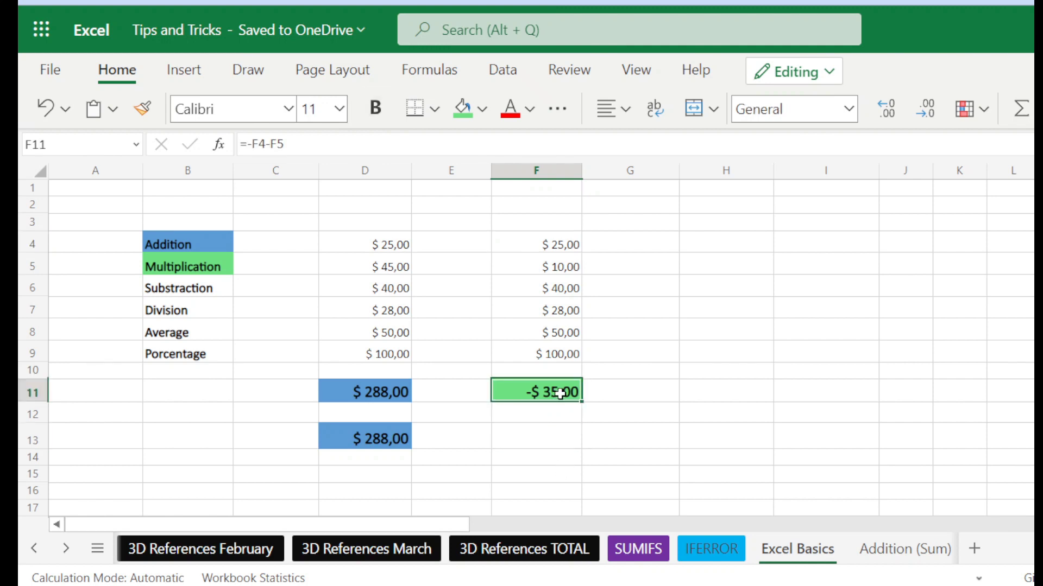
{"action": "type", "text": "-"}
{"action": "left_click", "coordinate": [560, 244]}
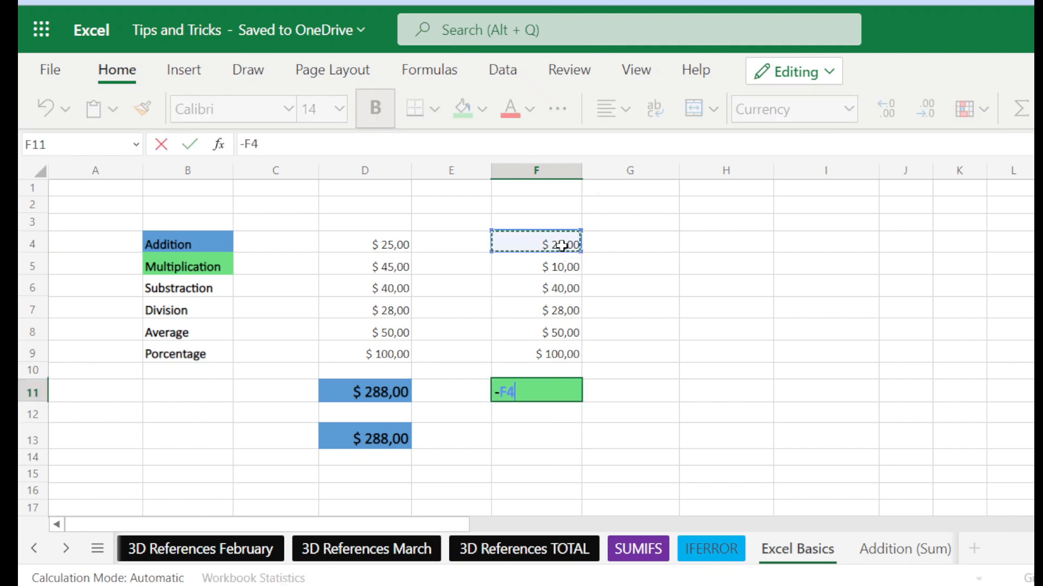
{"action": "type", "text": "-"}
{"action": "left_click", "coordinate": [567, 267]}
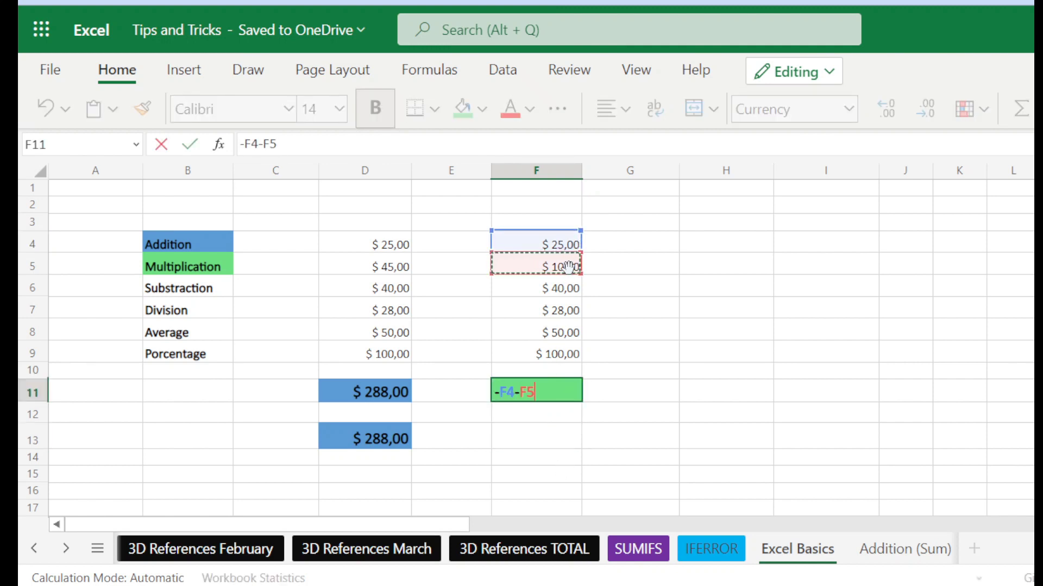
{"action": "key", "text": "Return"}
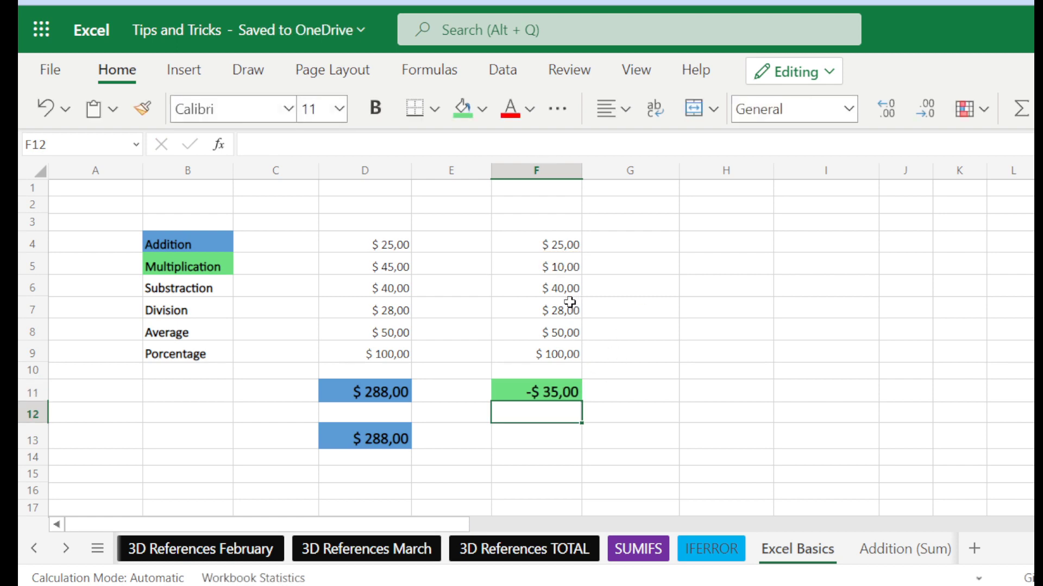
- Change the first amount in column F, cell F4, to 55
{"action": "left_click", "coordinate": [565, 285]}
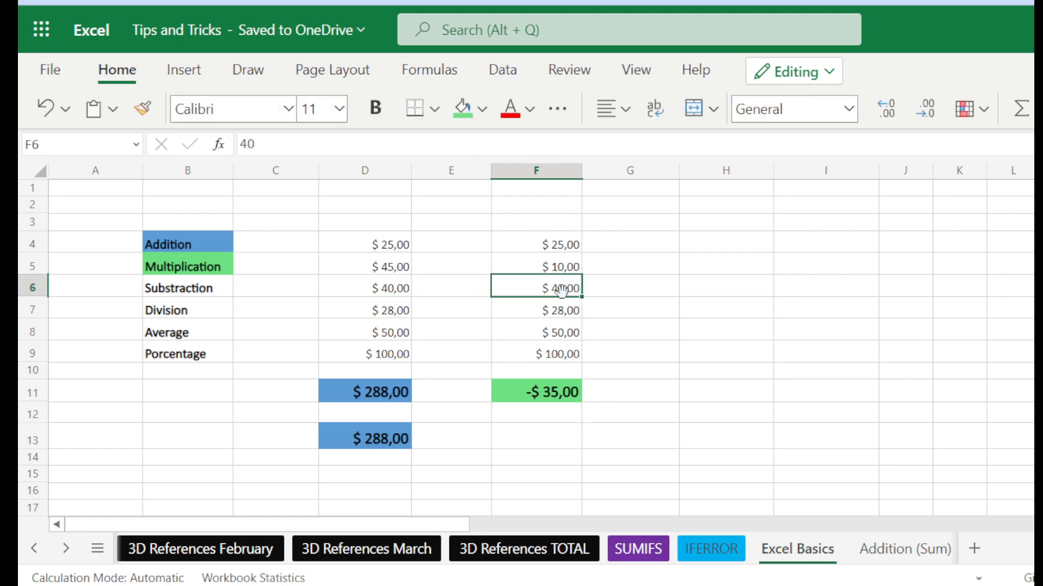
{"action": "left_click", "coordinate": [563, 247]}
{"action": "type", "text": "55"}
{"action": "key", "text": "Return"}
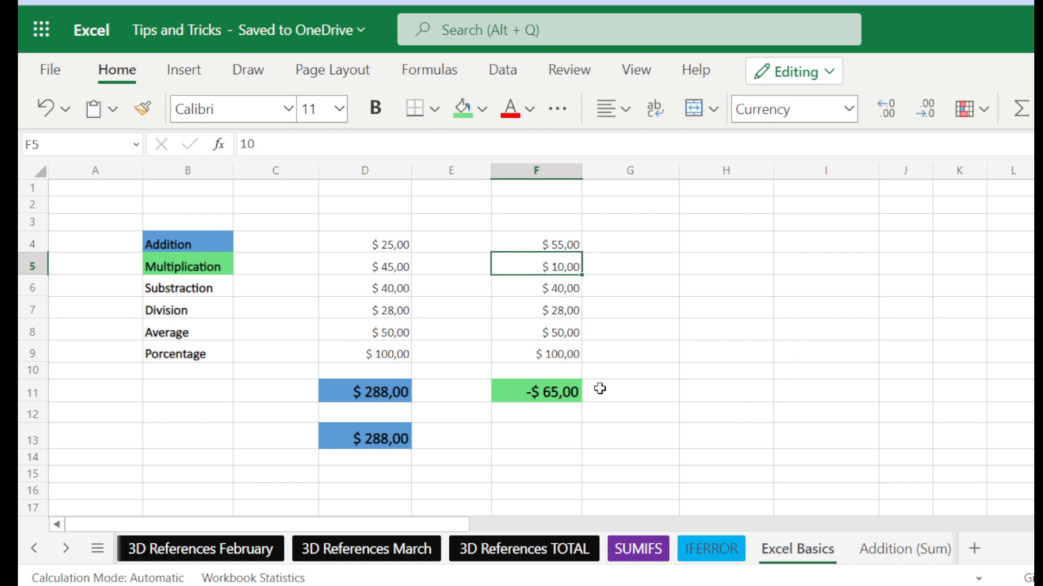
- Replace the formula in cell F11 with =F9-F8 to subtract the fifth amount from the sixth
{"action": "left_click", "coordinate": [569, 415]}
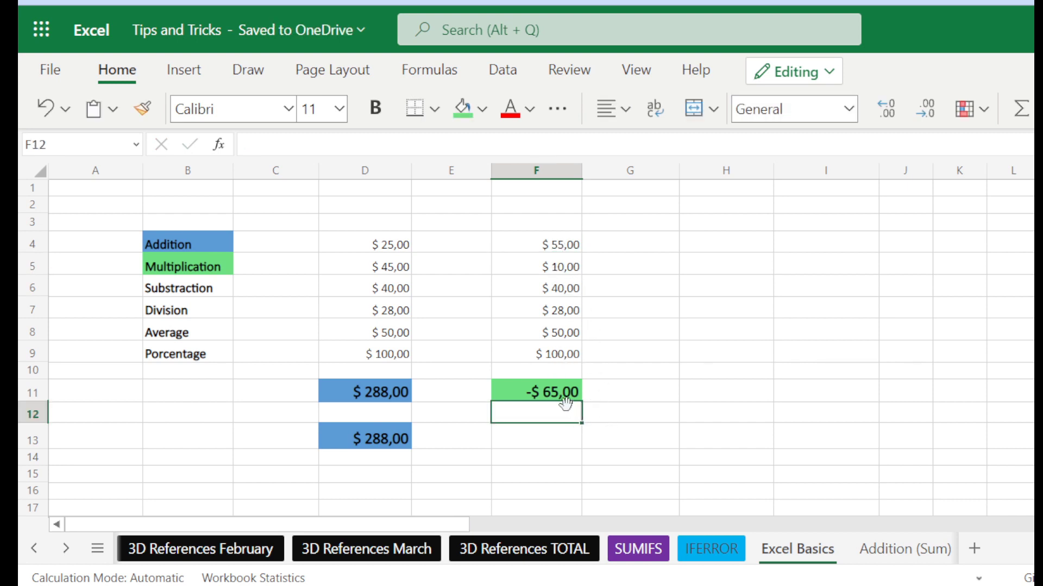
{"action": "left_click", "coordinate": [541, 392]}
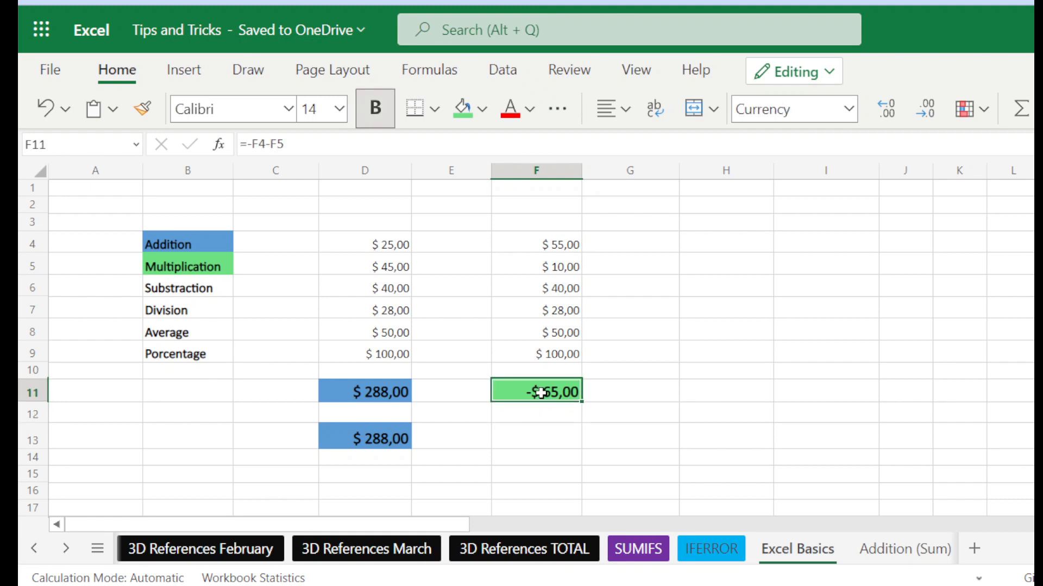
{"action": "type", "text": "="}
{"action": "left_click", "coordinate": [559, 354]}
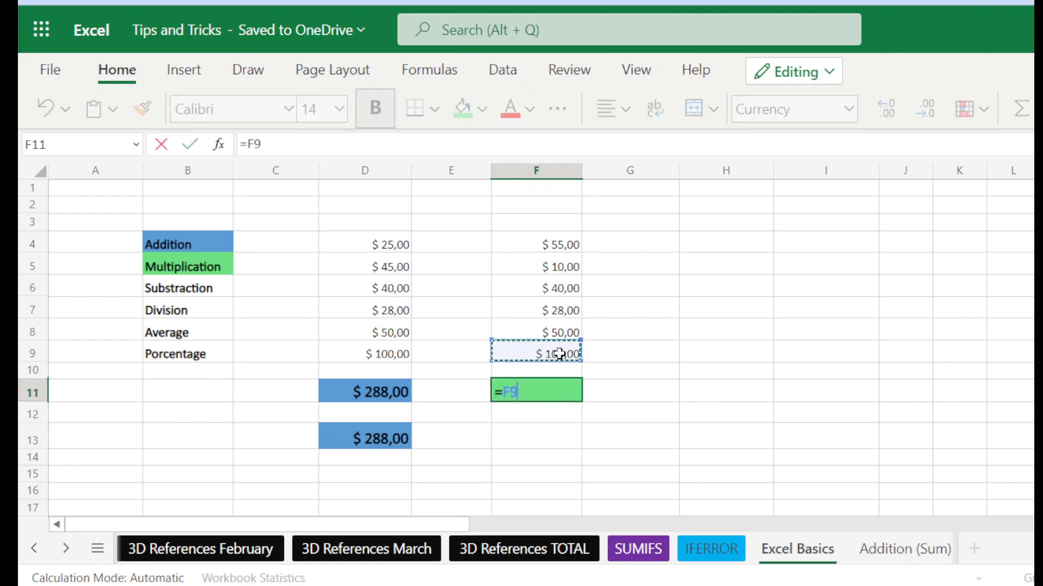
{"action": "type", "text": "-"}
{"action": "left_click", "coordinate": [557, 333]}
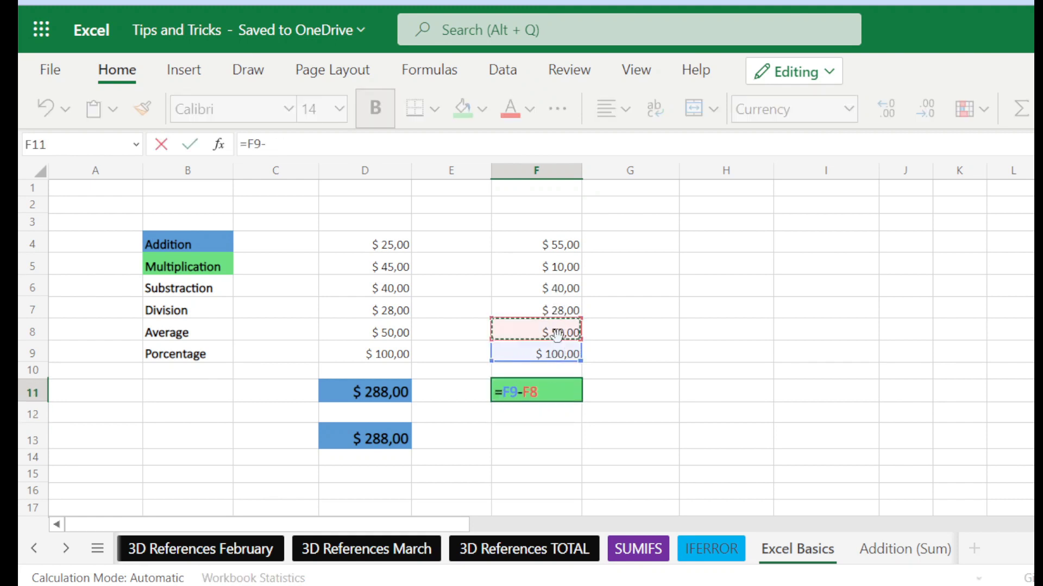
{"action": "key", "text": "Return"}
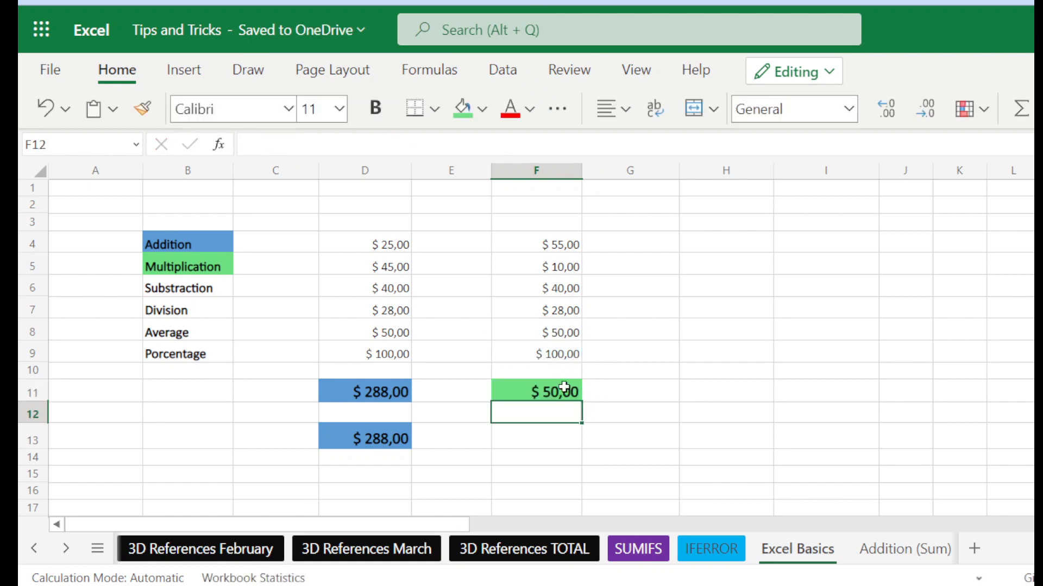
- Replace the formula in cell F11 with the multiplication =F5*D5
{"action": "left_click", "coordinate": [553, 429]}
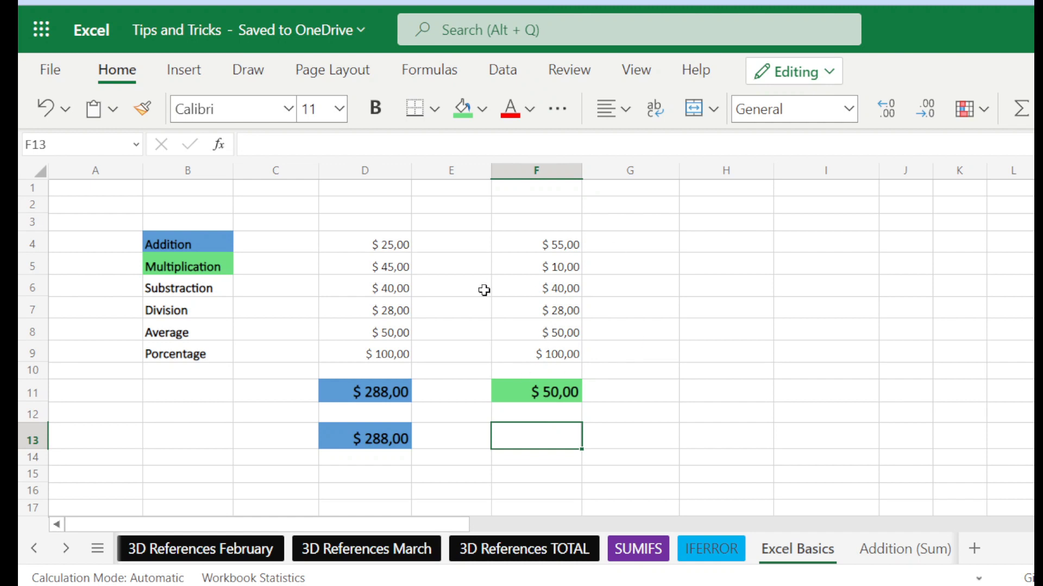
{"action": "left_click", "coordinate": [532, 392]}
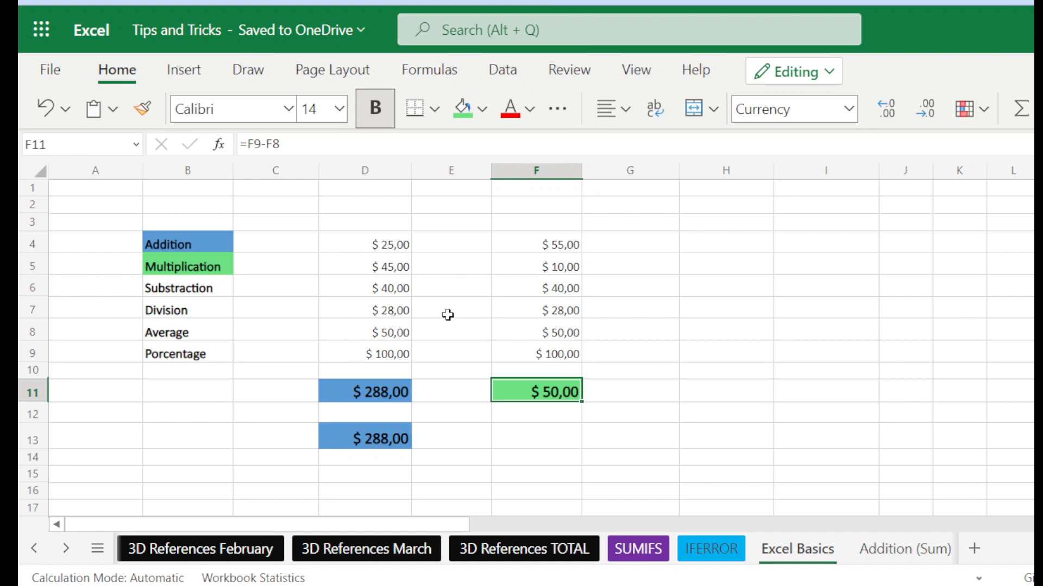
{"action": "type", "text": "="}
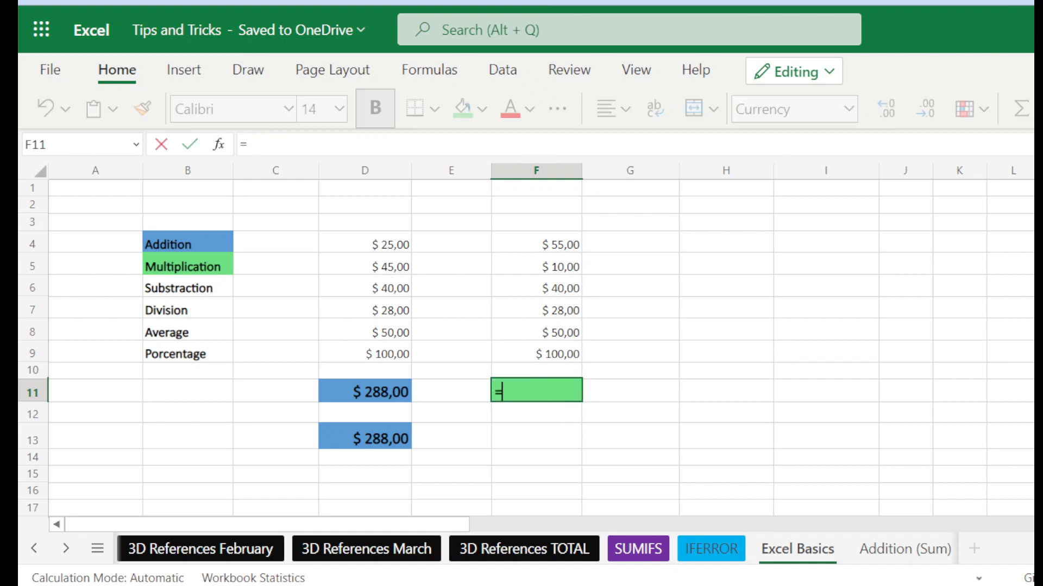
{"action": "left_click", "coordinate": [543, 265]}
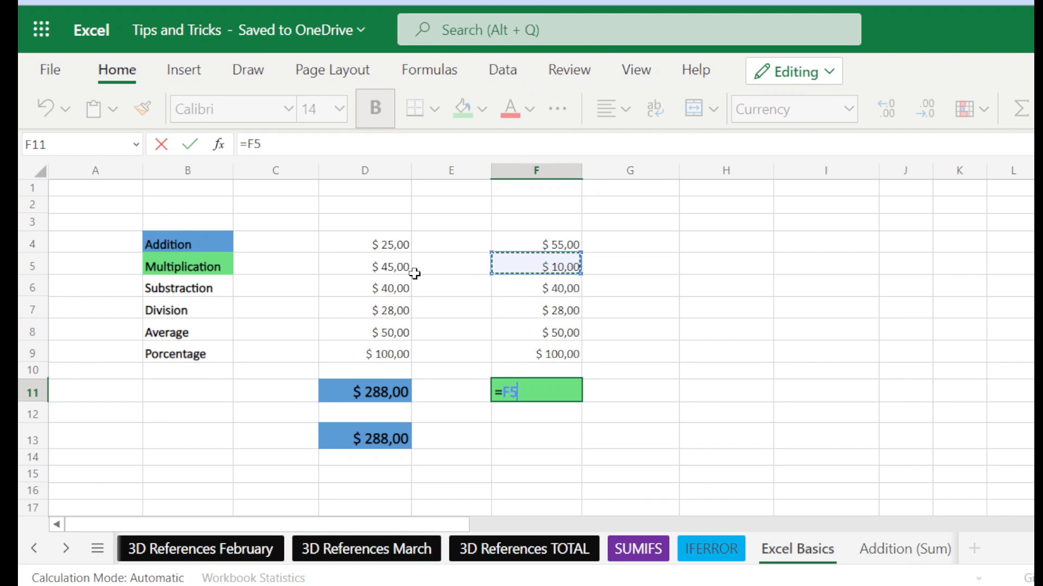
{"action": "type", "text": "*"}
{"action": "left_click", "coordinate": [387, 265]}
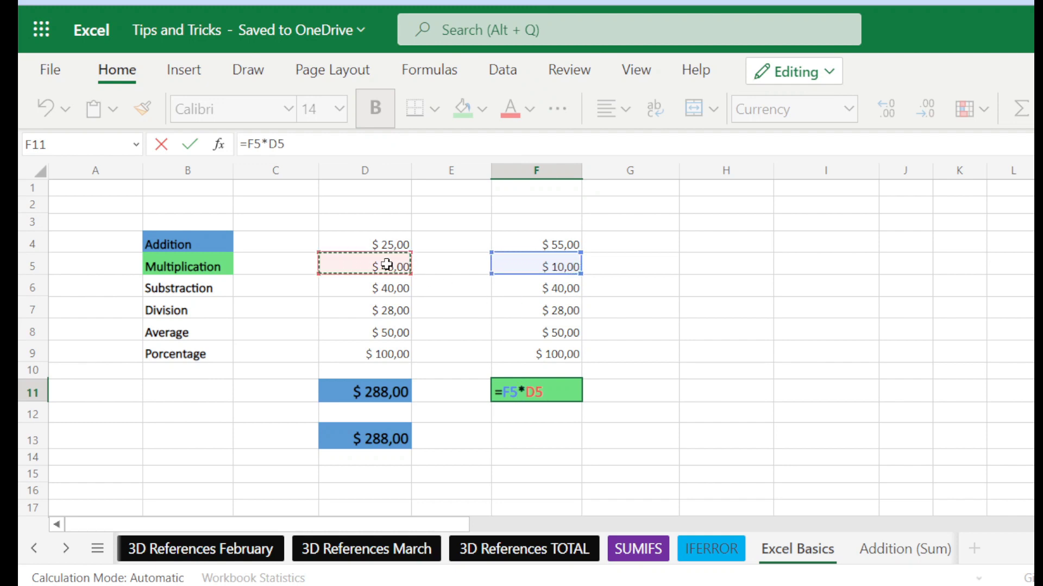
{"action": "key", "text": "Return"}
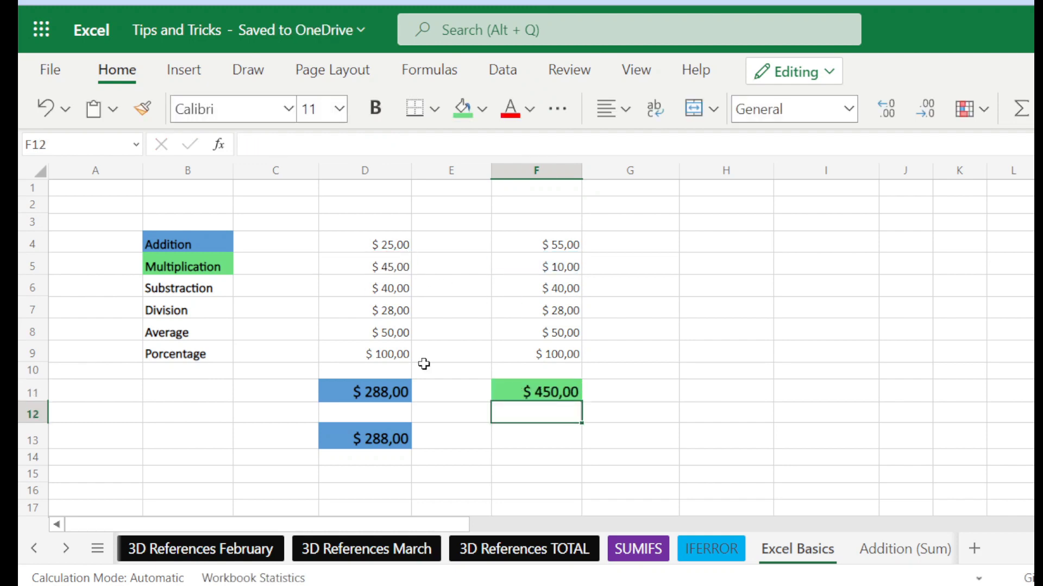
- Format cell F13 with the light green fill, font size 14 and bold
{"action": "left_click", "coordinate": [539, 428]}
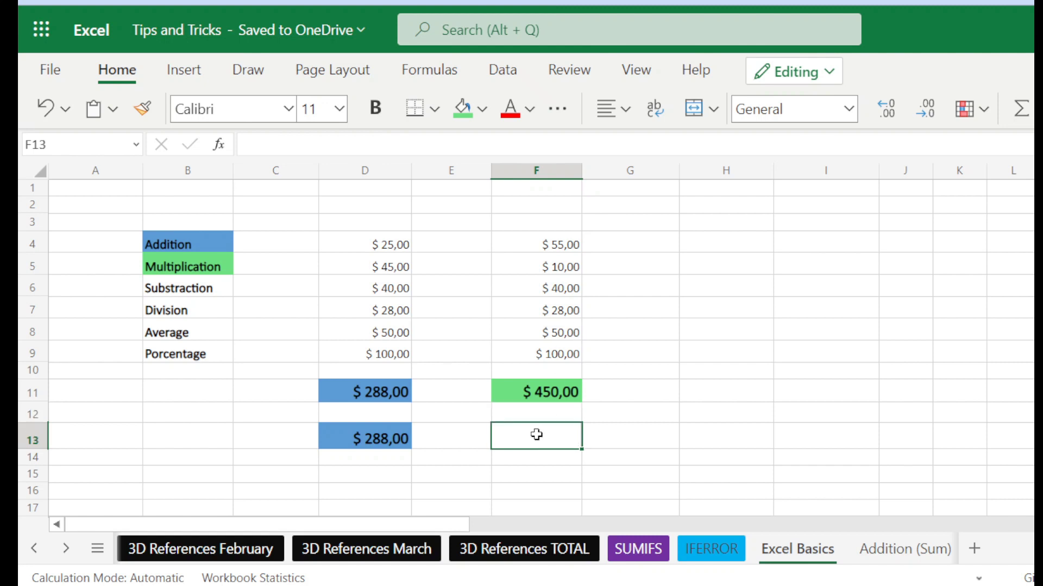
{"action": "left_click", "coordinate": [462, 108]}
{"action": "left_click", "coordinate": [340, 109]}
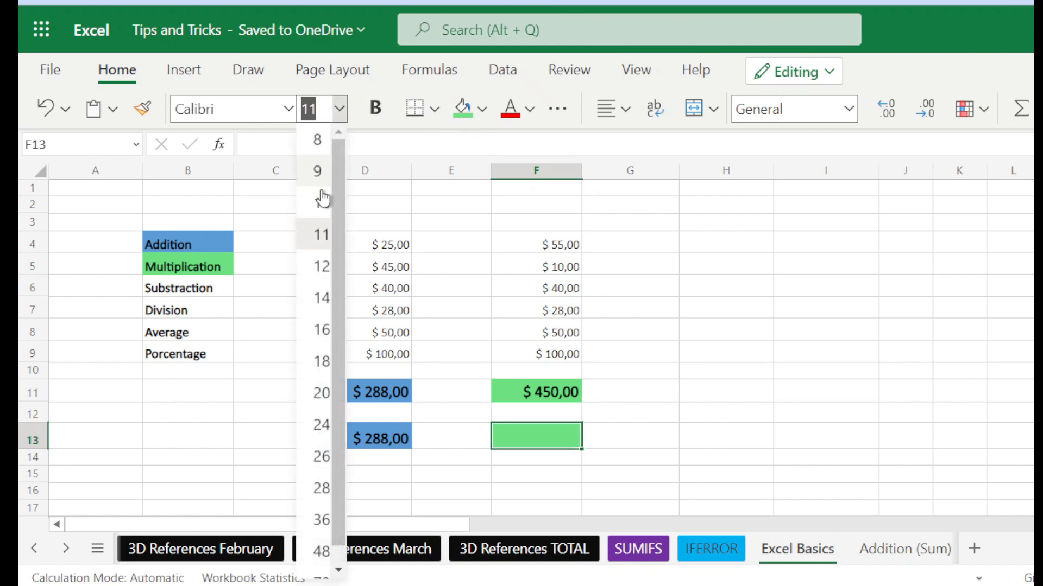
{"action": "left_click", "coordinate": [321, 298]}
{"action": "left_click", "coordinate": [386, 108]}
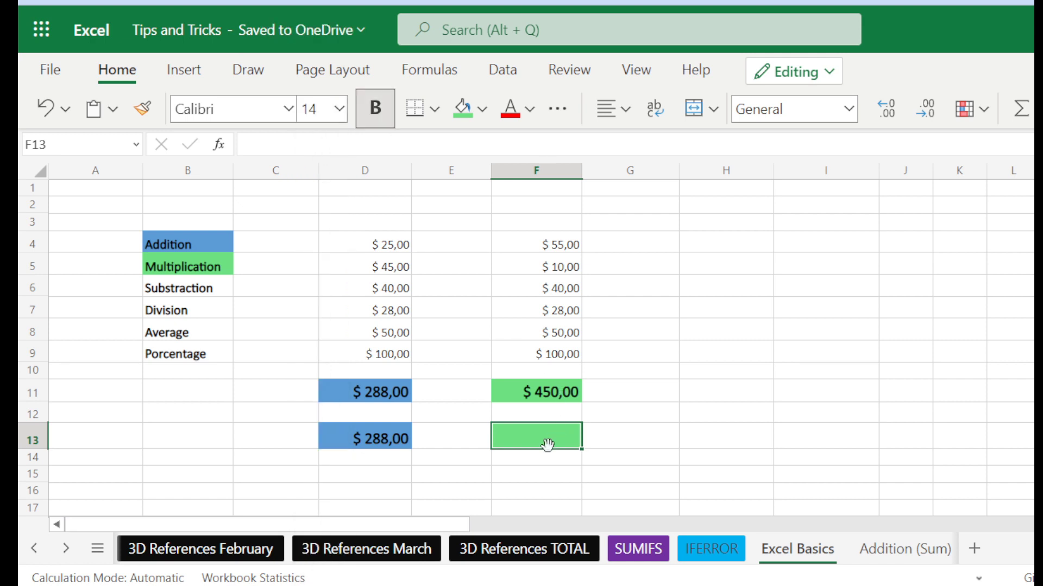
- Enter the multiplication formula =D4*F6 in cell F13
{"action": "type", "text": "="}
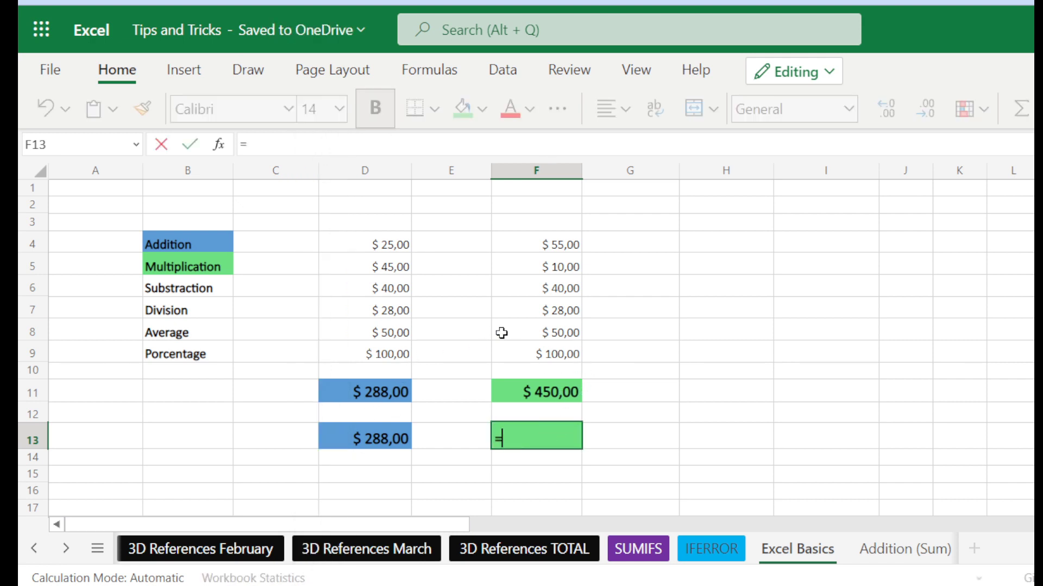
{"action": "left_click", "coordinate": [396, 250]}
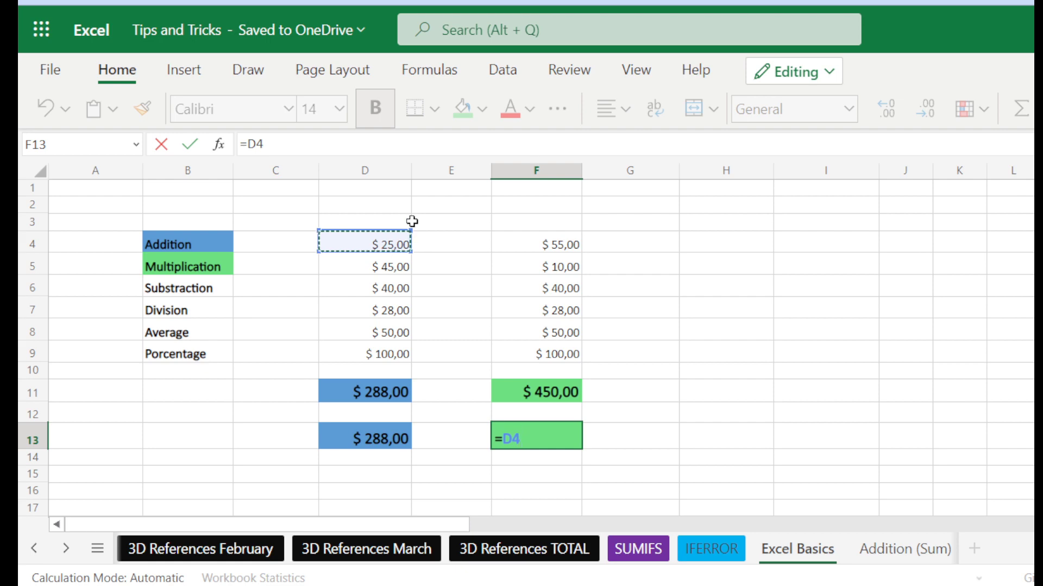
{"action": "type", "text": "*"}
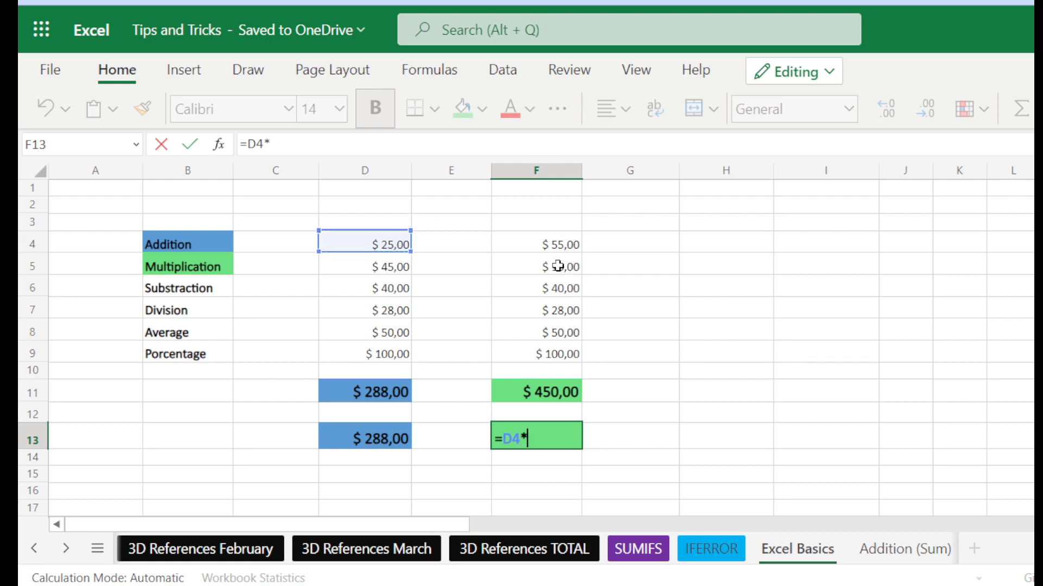
{"action": "left_click", "coordinate": [561, 288]}
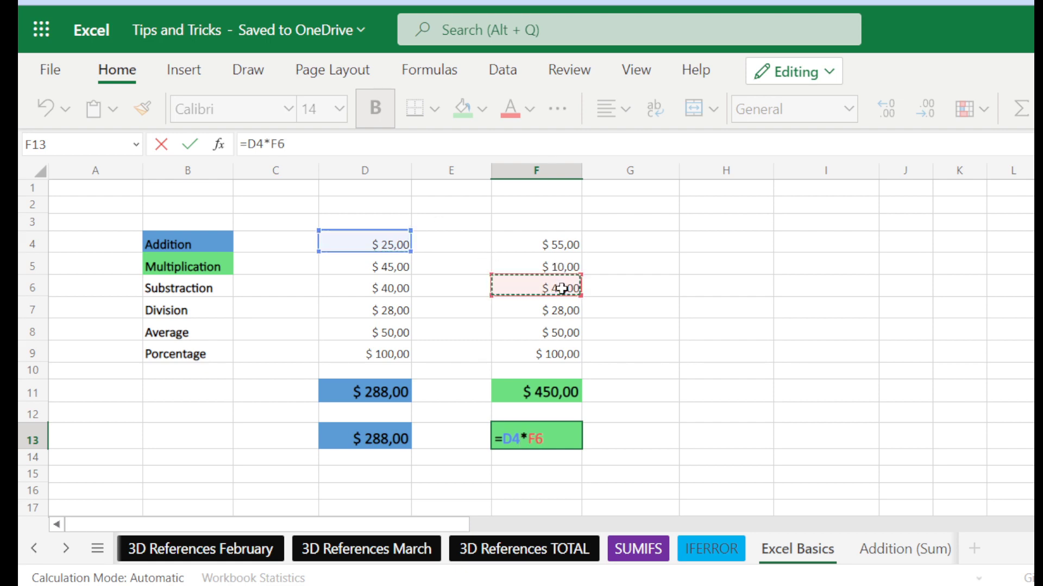
{"action": "key", "text": "Return"}
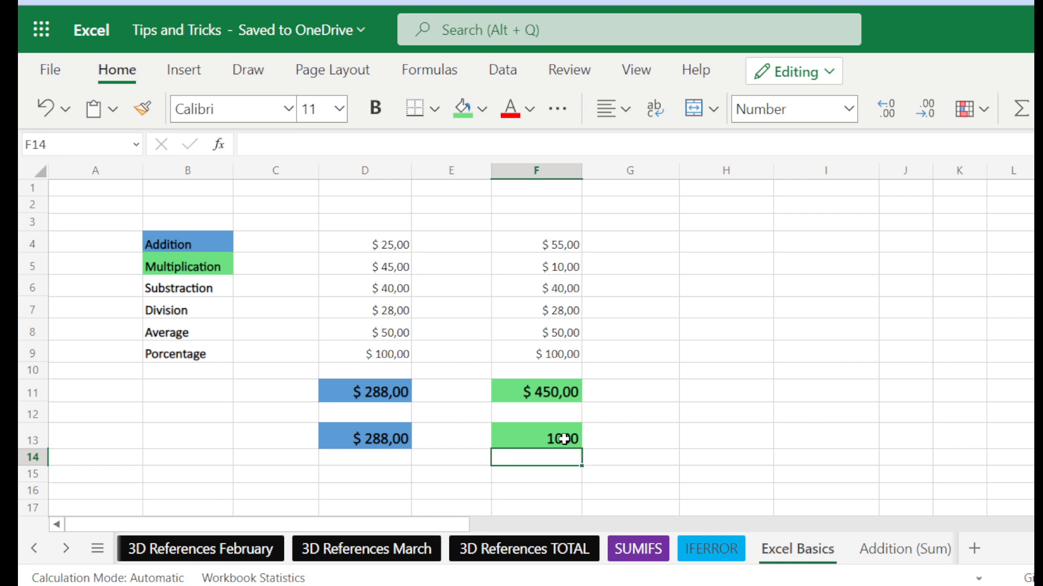
- Apply the Currency number format to the multiplication result in cell F13
{"action": "left_click", "coordinate": [848, 110]}
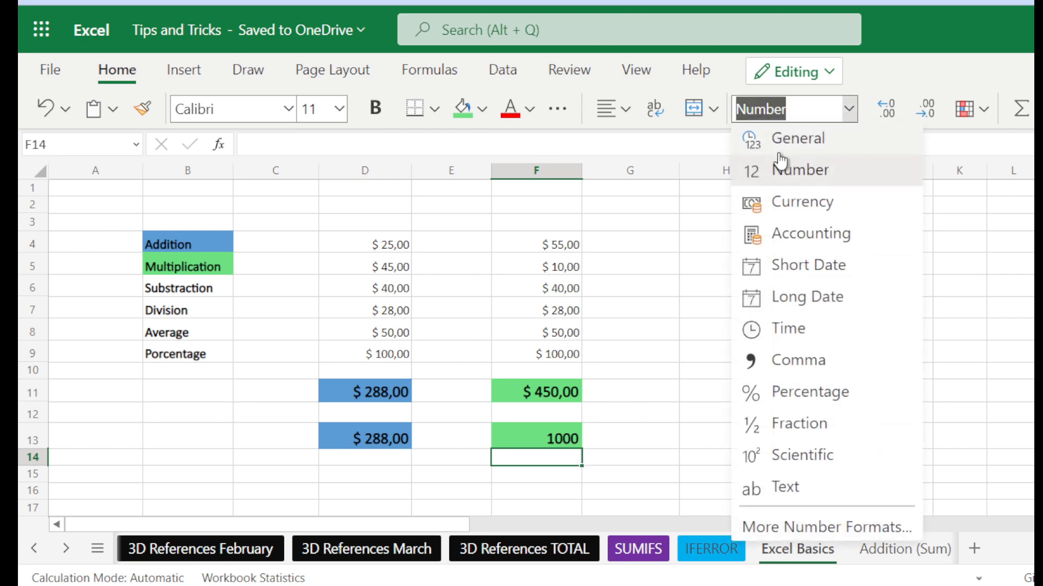
{"action": "left_click", "coordinate": [809, 204]}
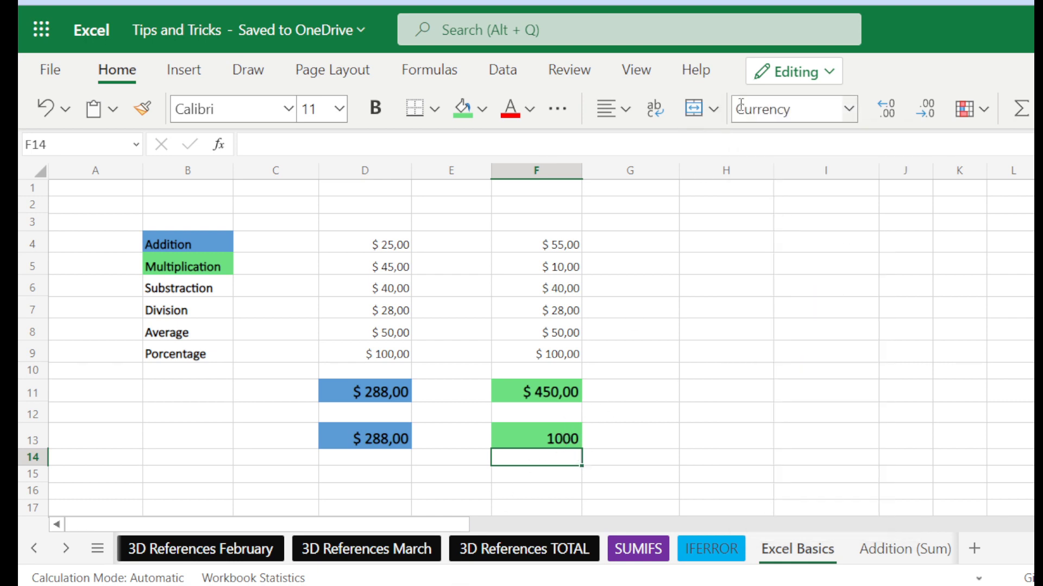
{"action": "left_click", "coordinate": [546, 443]}
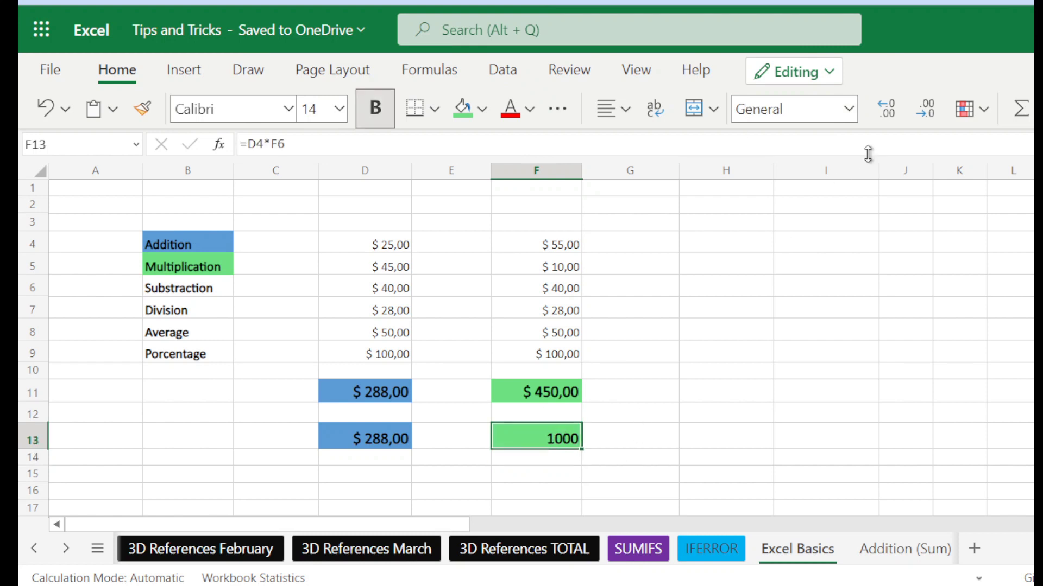
{"action": "left_click", "coordinate": [849, 115]}
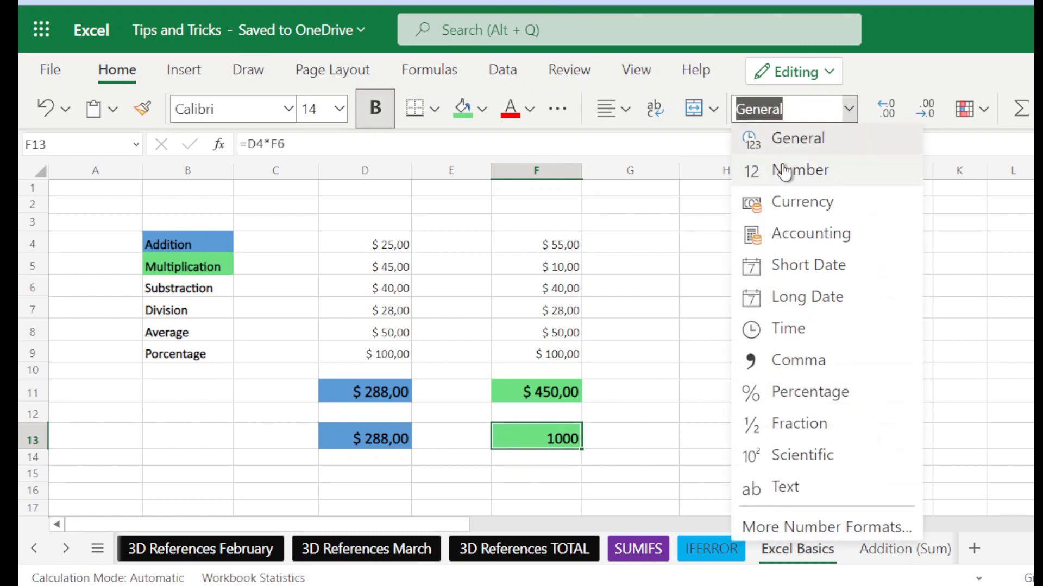
{"action": "left_click", "coordinate": [784, 203]}
{"action": "left_click", "coordinate": [666, 428]}
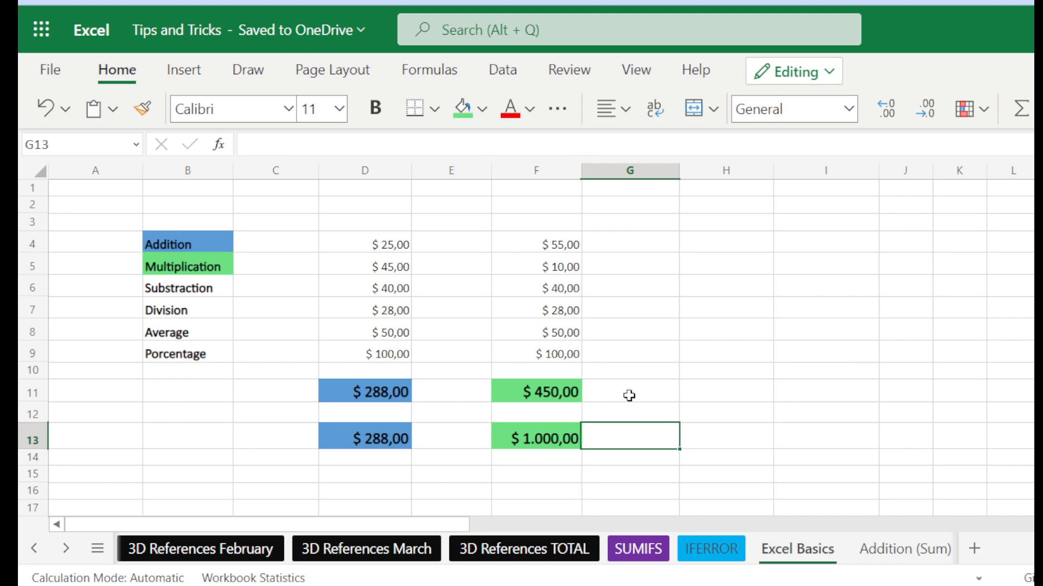
{"action": "left_click", "coordinate": [638, 370]}
- Fill the Substraction label in cell B6 with the standard orange colour
{"action": "left_click", "coordinate": [216, 288]}
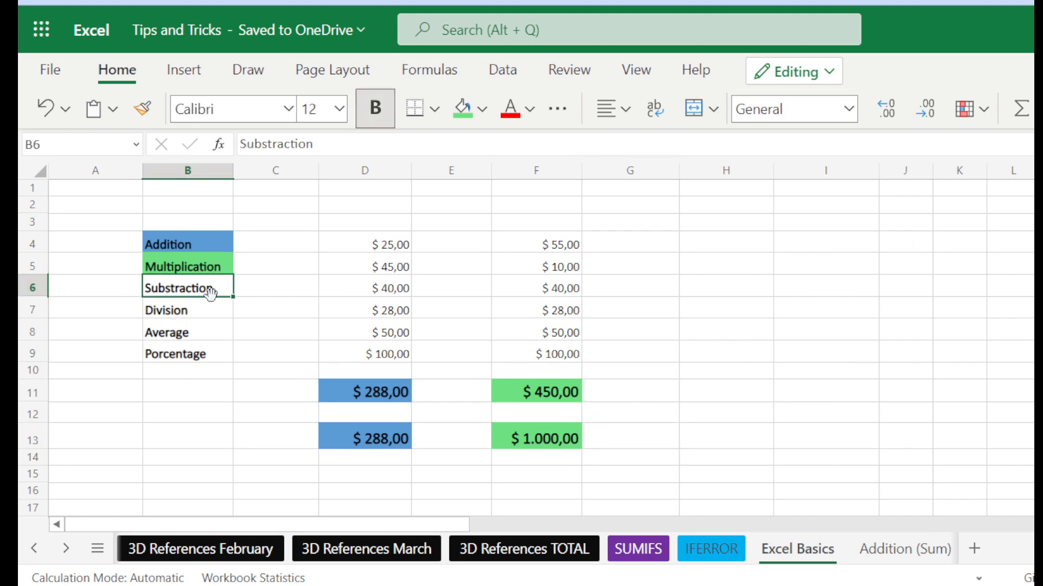
{"action": "left_click", "coordinate": [481, 112]}
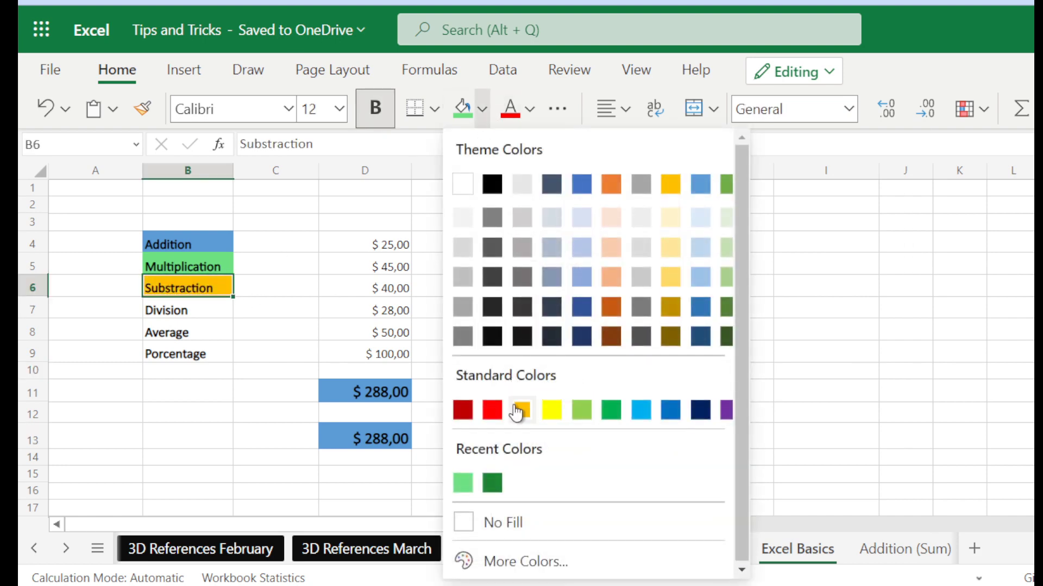
{"action": "left_click", "coordinate": [516, 410]}
{"action": "left_click", "coordinate": [642, 426]}
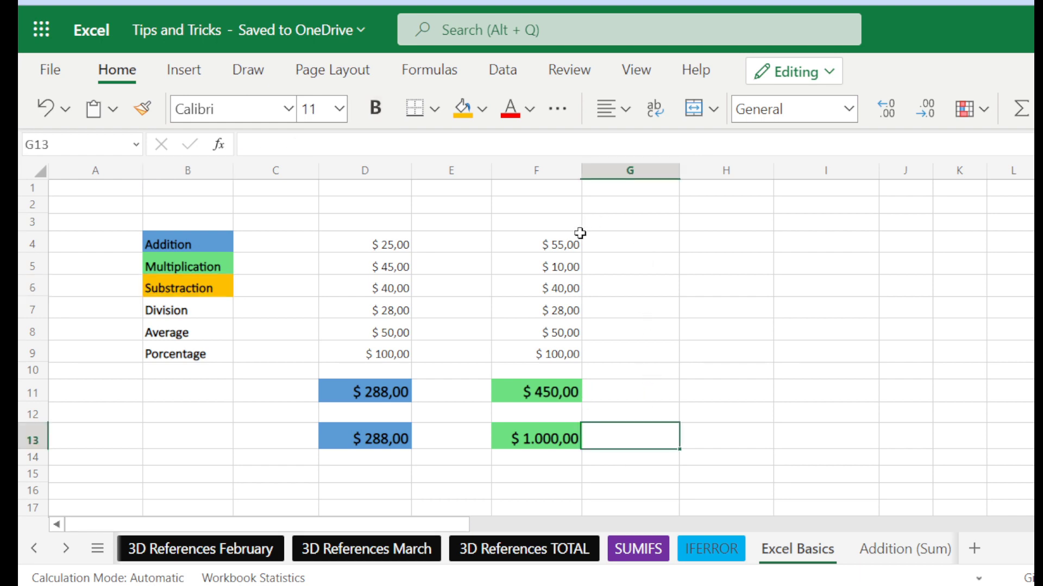
- Copy the amounts in F4:F9 into column H starting at cell H4
{"action": "left_click_drag", "start_coordinate": [580, 233], "coordinate": [568, 354]}
{"action": "key", "text": "ctrl+c"}
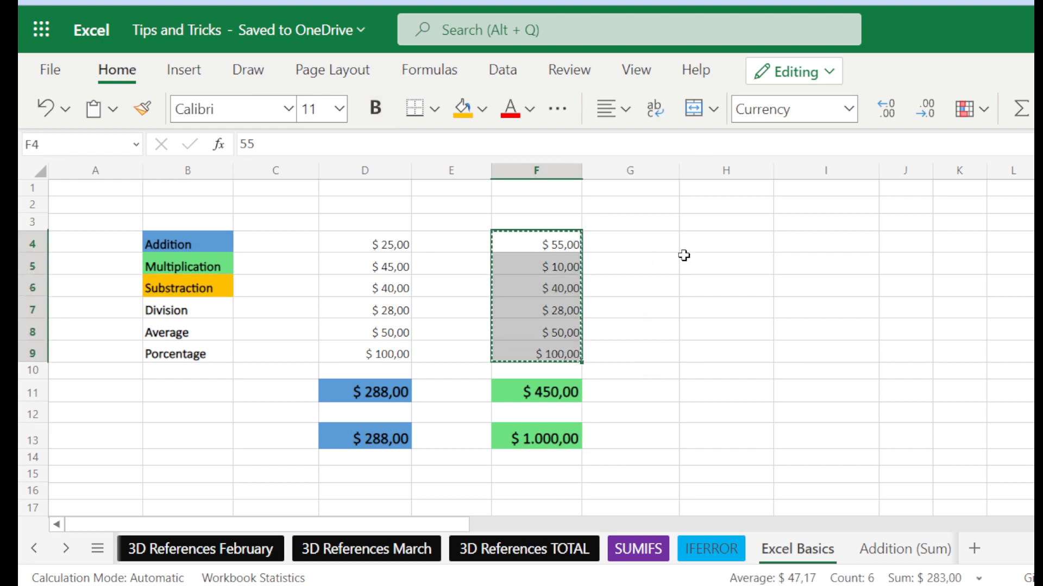
{"action": "left_click", "coordinate": [714, 242]}
{"action": "key", "text": "ctrl+v"}
{"action": "left_click", "coordinate": [705, 415]}
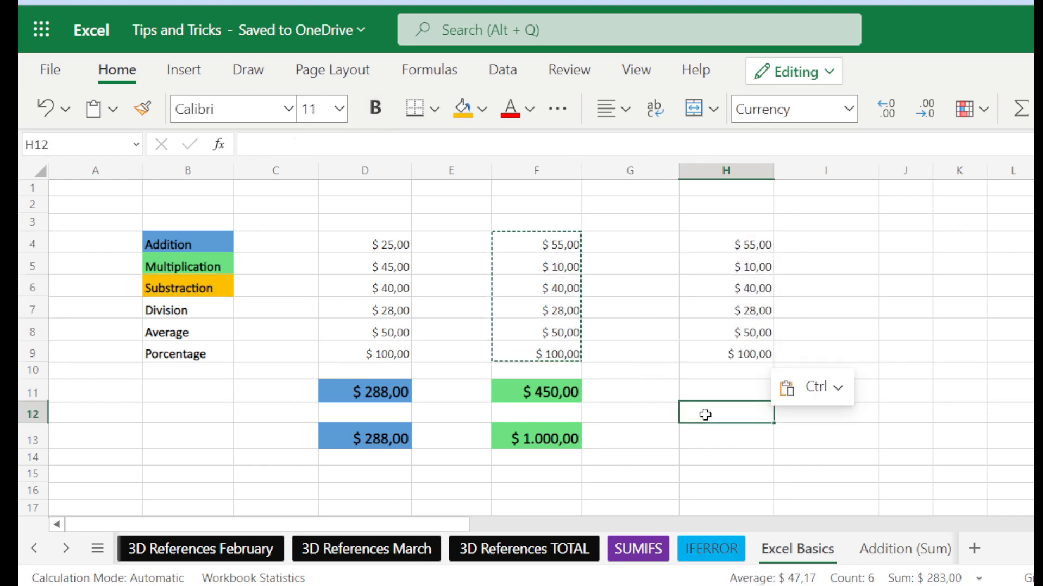
- Apply the same orange fill to the subtraction result cells H11 and H13
{"action": "left_click", "coordinate": [688, 390]}
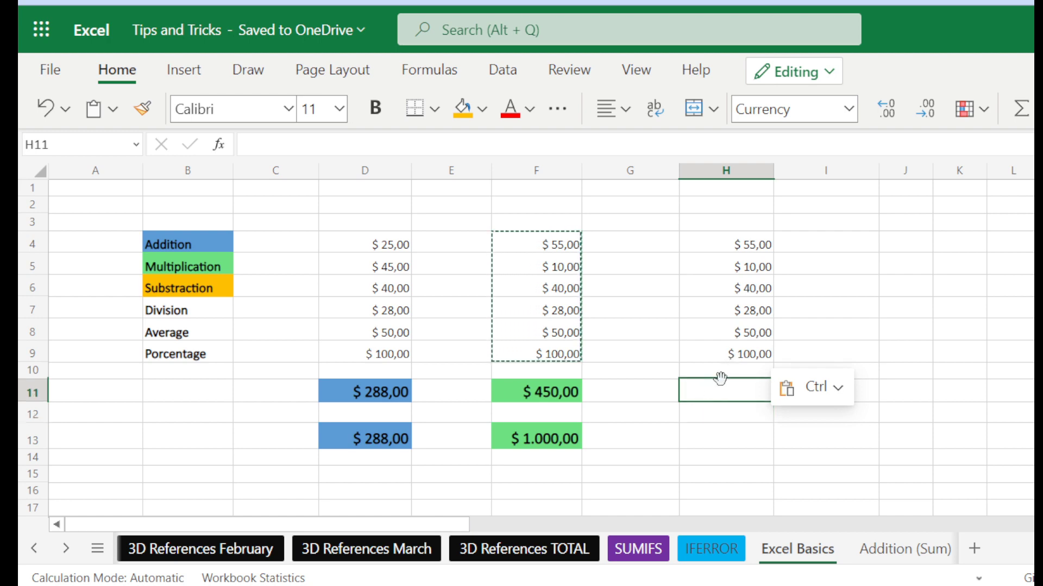
{"action": "left_click", "coordinate": [470, 112]}
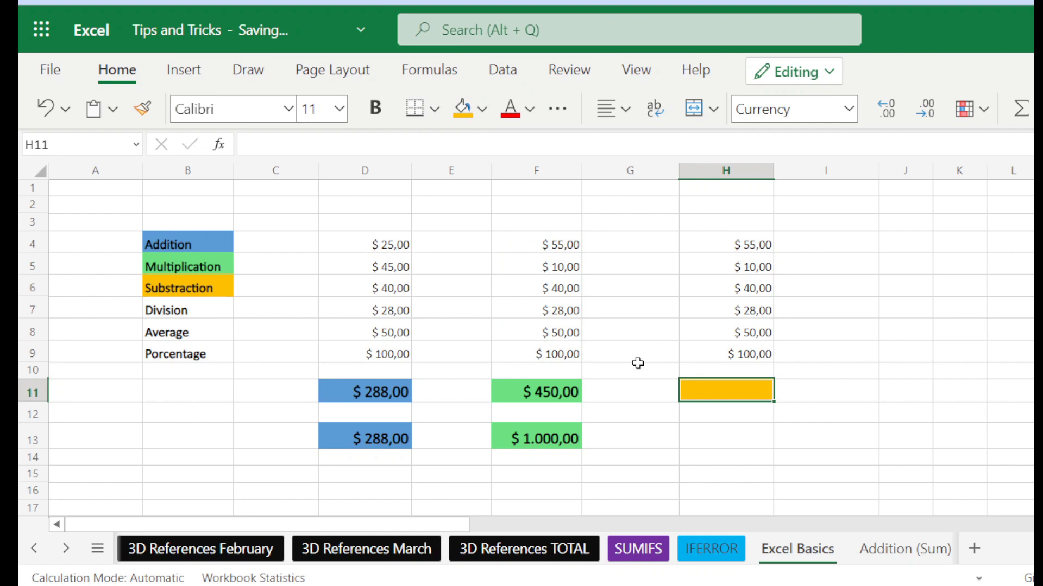
{"action": "left_click", "coordinate": [706, 438]}
{"action": "left_click", "coordinate": [466, 112]}
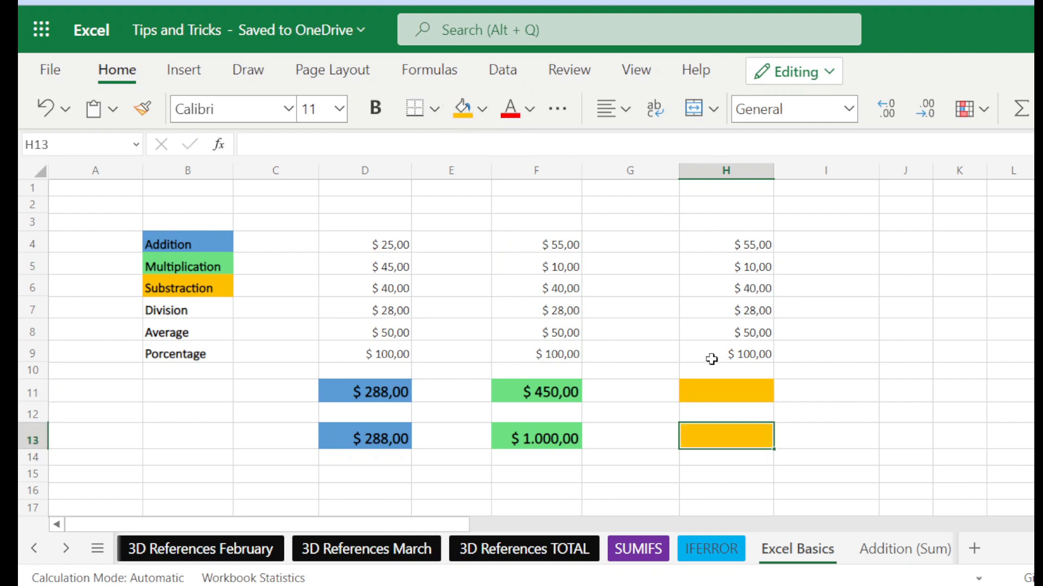
- Format the orange cells H11 and H13 with bold text at font size 14
{"action": "left_click", "coordinate": [724, 355]}
{"action": "left_click", "coordinate": [740, 388]}
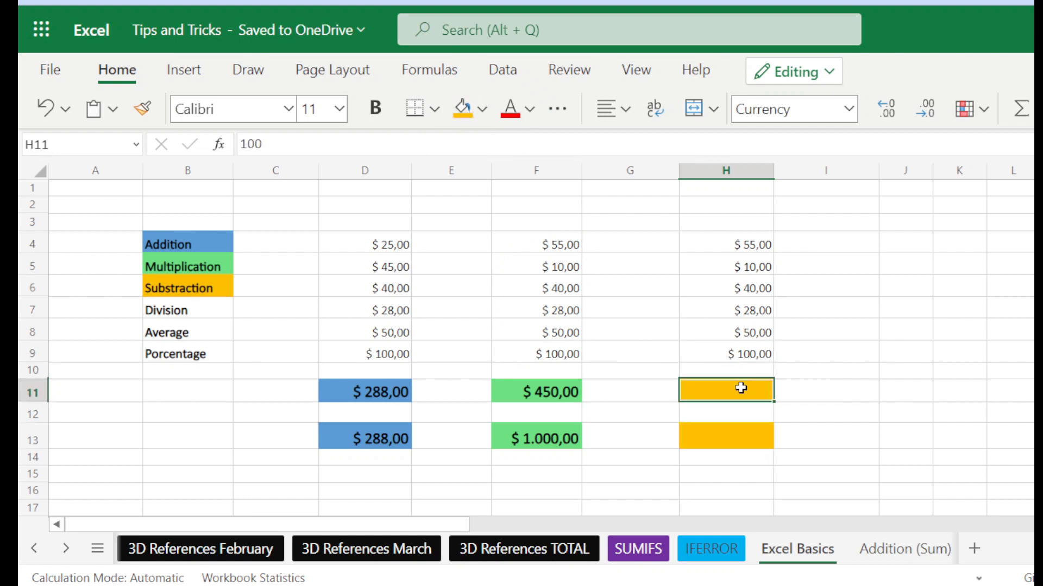
{"action": "left_click", "coordinate": [374, 107]}
{"action": "left_click", "coordinate": [339, 110]}
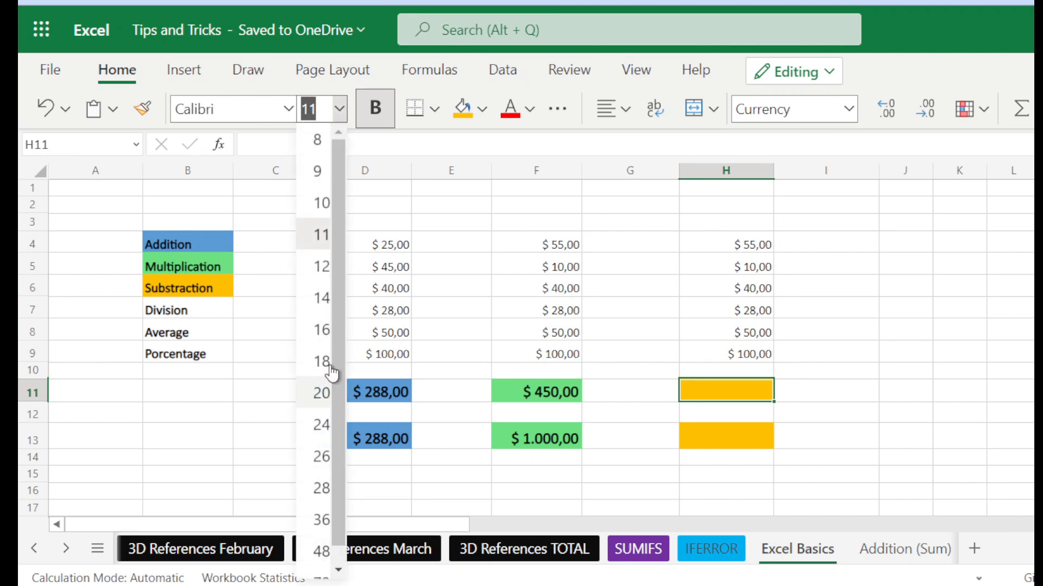
{"action": "left_click", "coordinate": [323, 301]}
{"action": "left_click", "coordinate": [728, 435]}
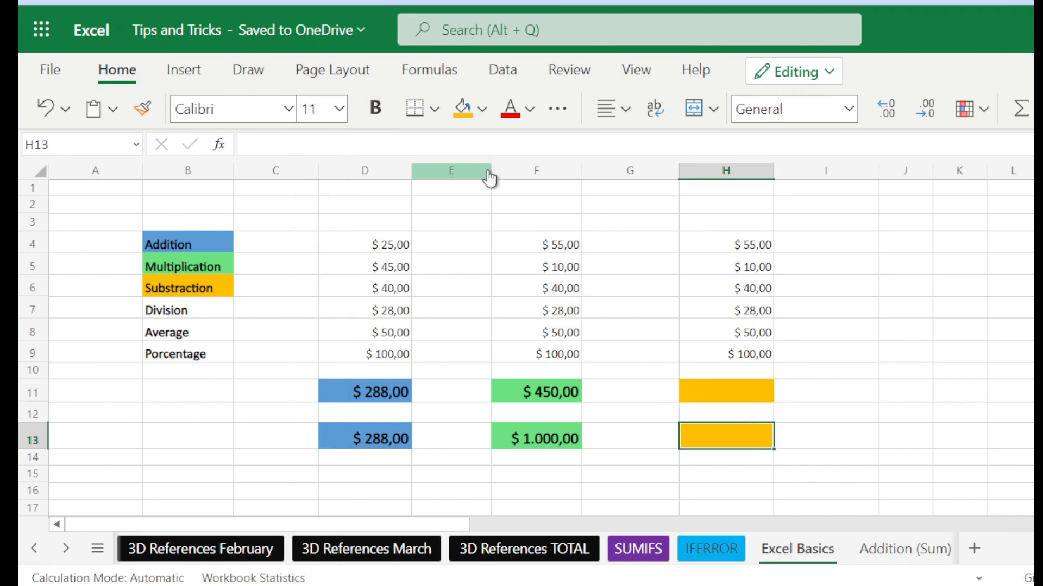
{"action": "left_click", "coordinate": [341, 119]}
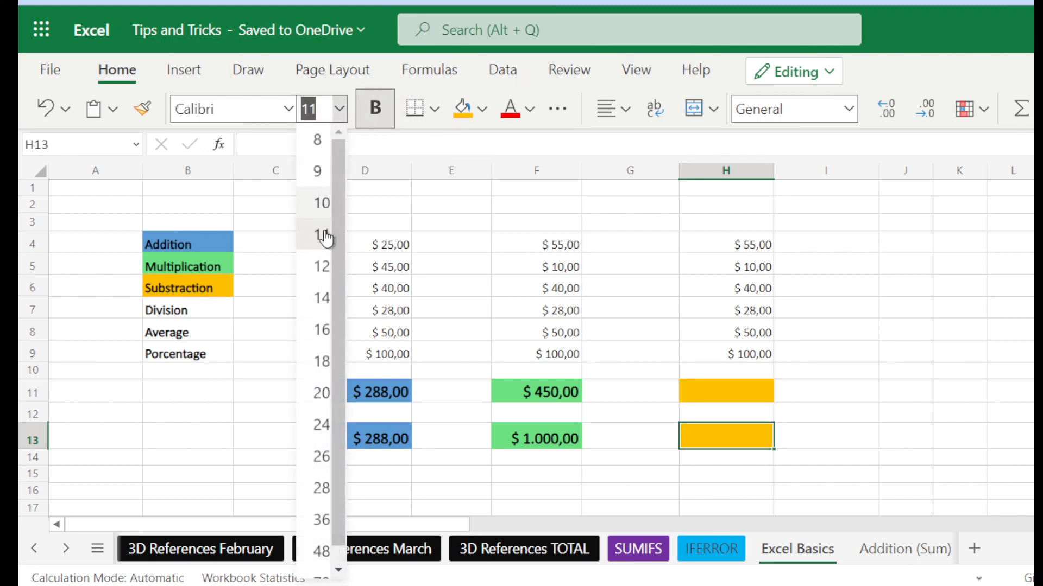
{"action": "left_click", "coordinate": [322, 300]}
- Enter the subtraction formula =H9-H7 in cell H11
{"action": "left_click", "coordinate": [742, 394]}
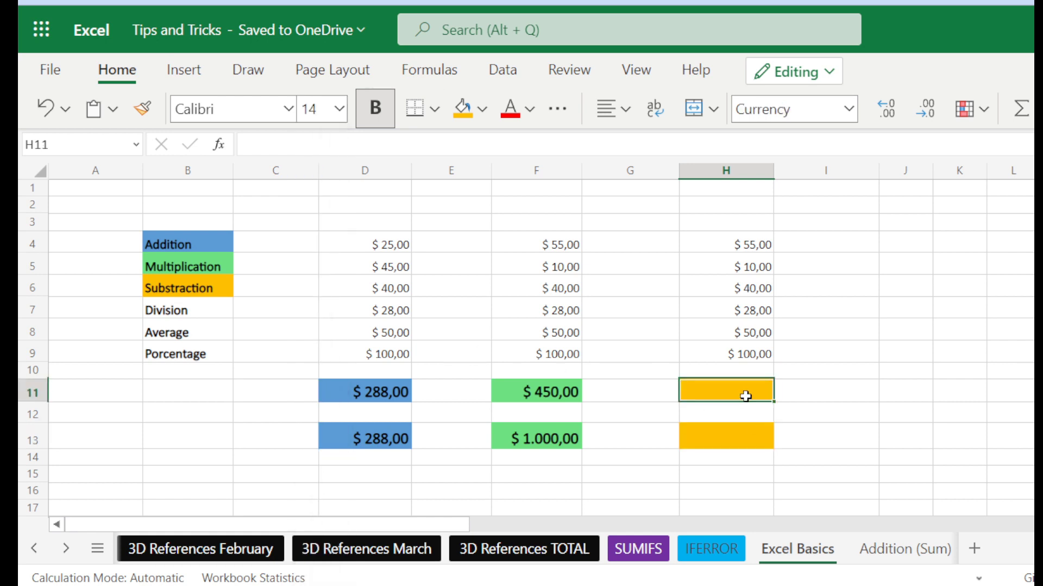
{"action": "type", "text": "="}
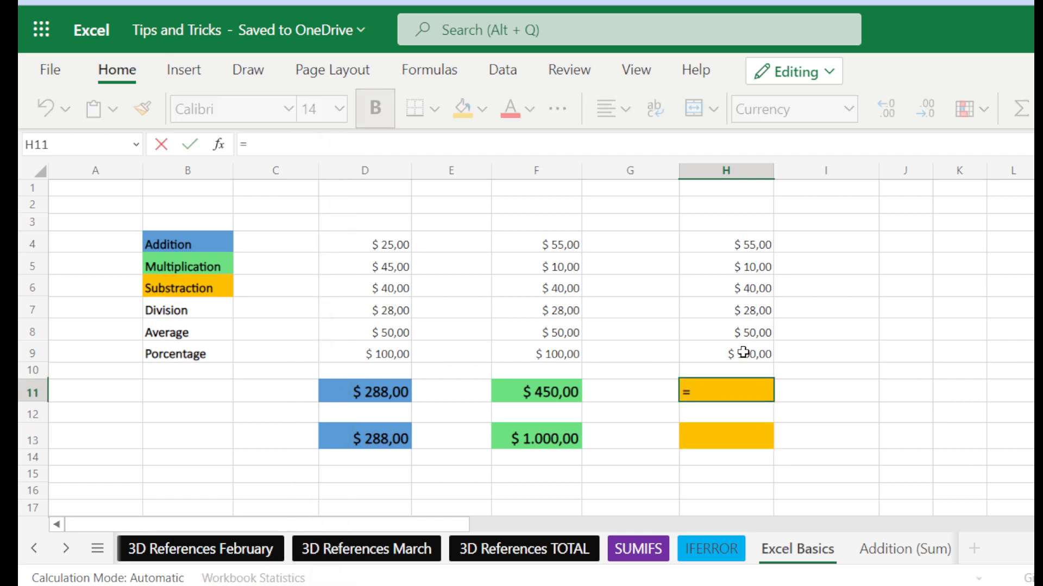
{"action": "left_click", "coordinate": [743, 353]}
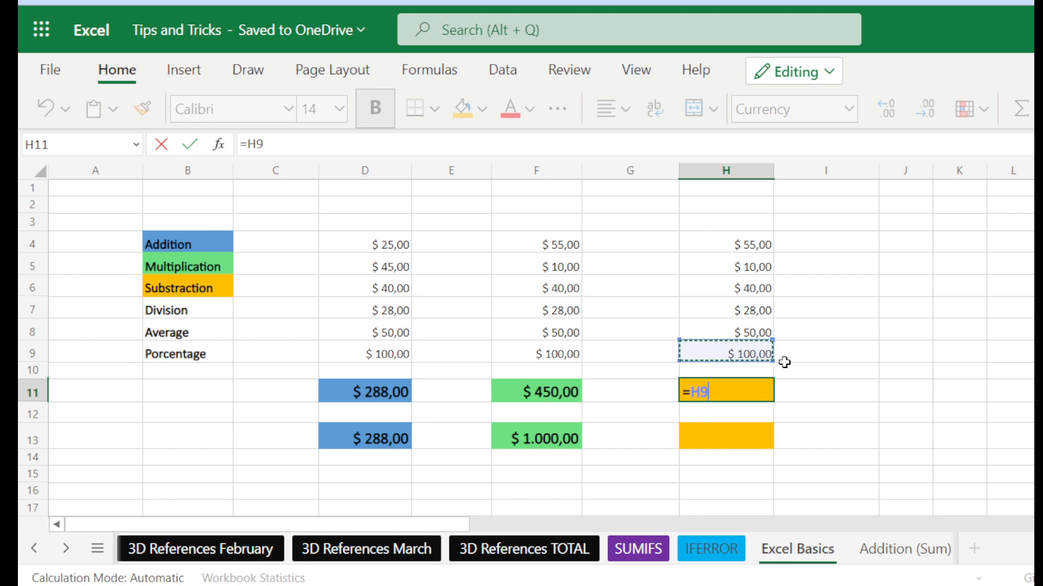
{"action": "type", "text": "-"}
{"action": "left_click", "coordinate": [764, 318]}
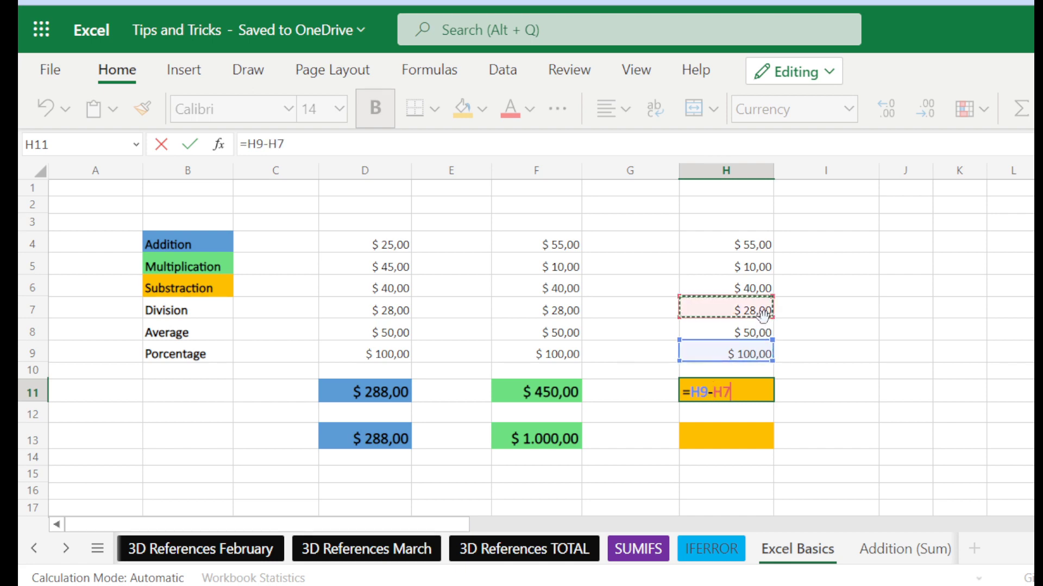
{"action": "key", "text": "Return"}
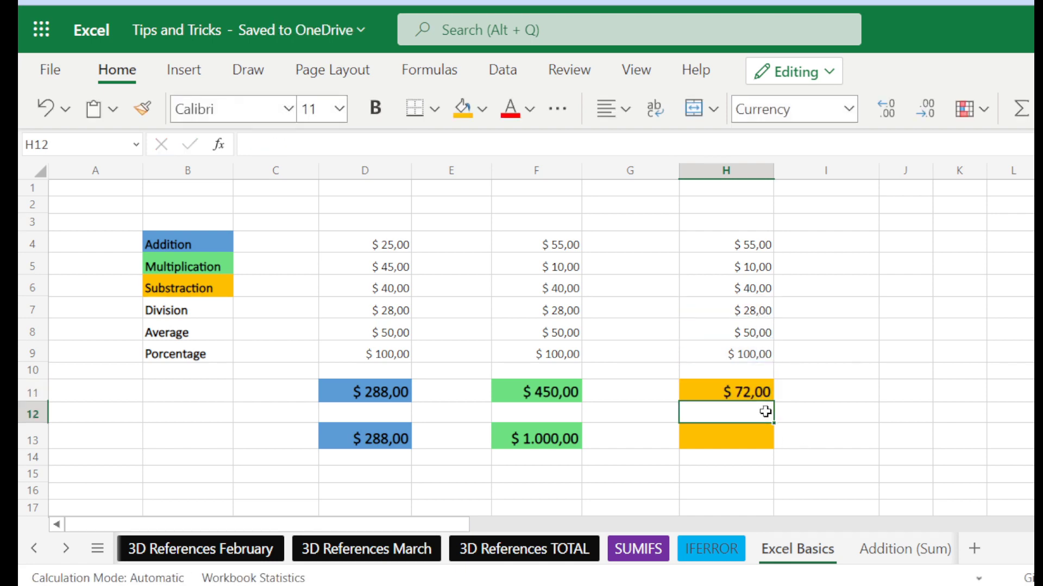
- Enter the subtraction formula =H6-H5 in cell H13
{"action": "left_click", "coordinate": [729, 443]}
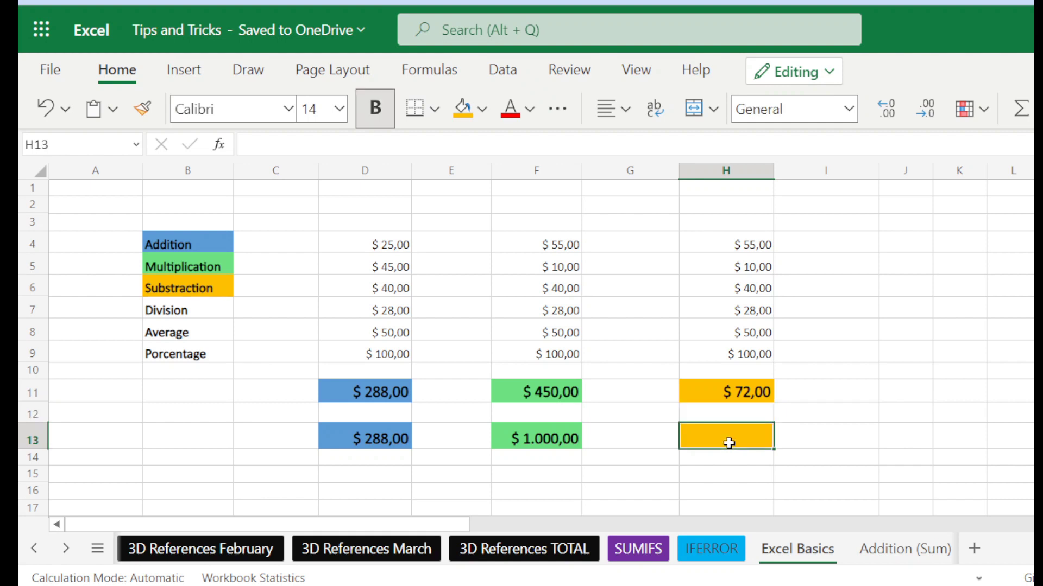
{"action": "type", "text": "="}
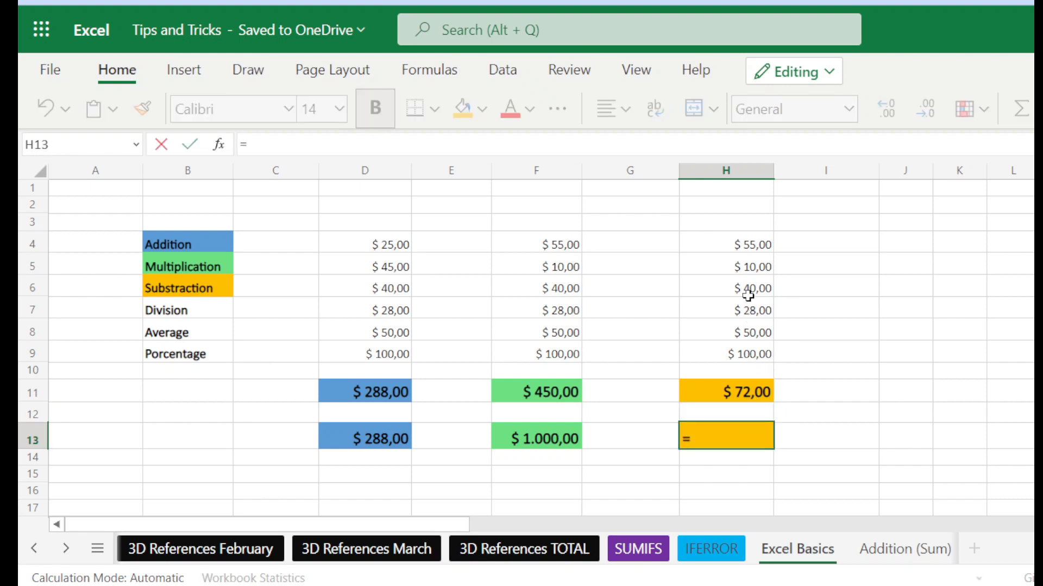
{"action": "left_click", "coordinate": [748, 293]}
{"action": "type", "text": "-"}
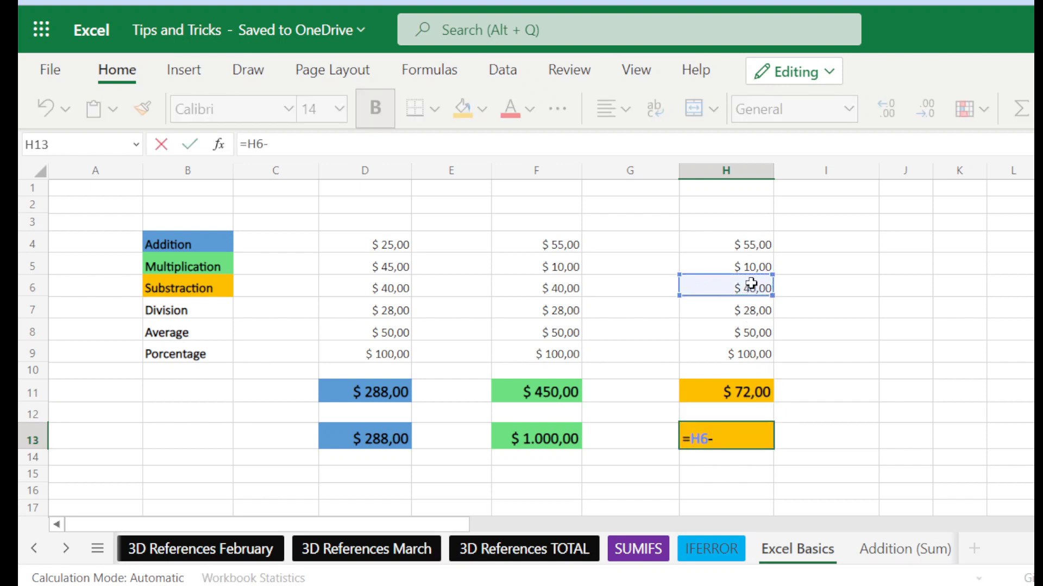
{"action": "left_click", "coordinate": [751, 266]}
{"action": "key", "text": "Return"}
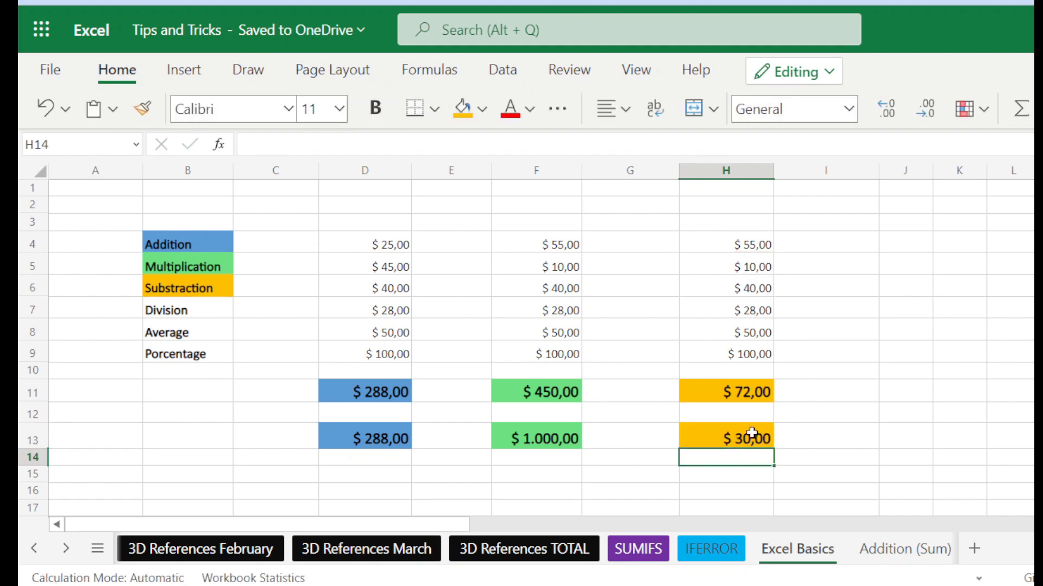
- Increase the decimal places of the subtraction result in cell H11 to four
{"action": "left_click", "coordinate": [751, 392]}
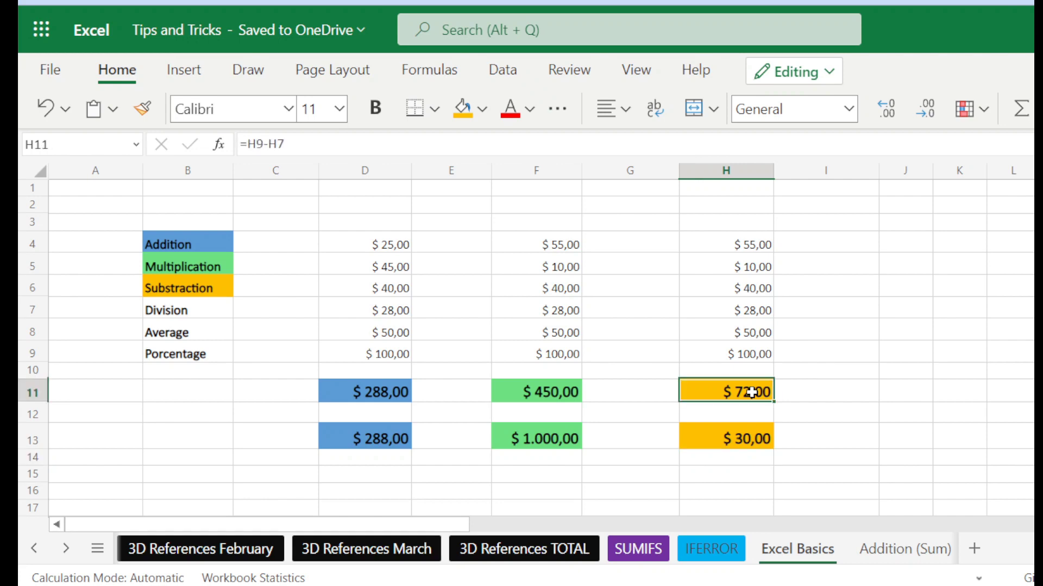
{"action": "left_click", "coordinate": [895, 119]}
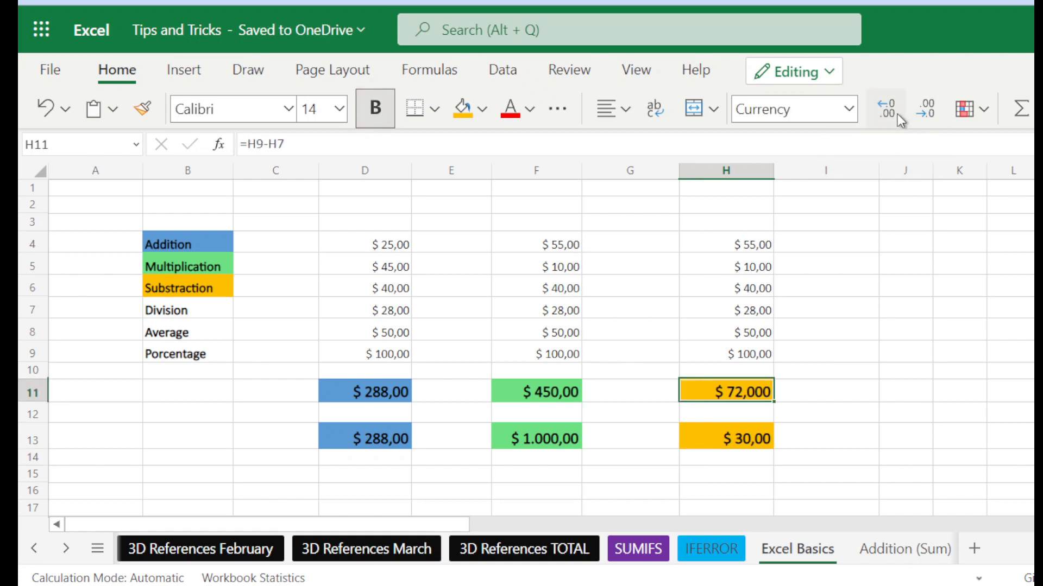
{"action": "left_click", "coordinate": [895, 117]}
- Decrease the decimal places of the subtraction results in cells H11 and H13 to zero
{"action": "left_click", "coordinate": [920, 108]}
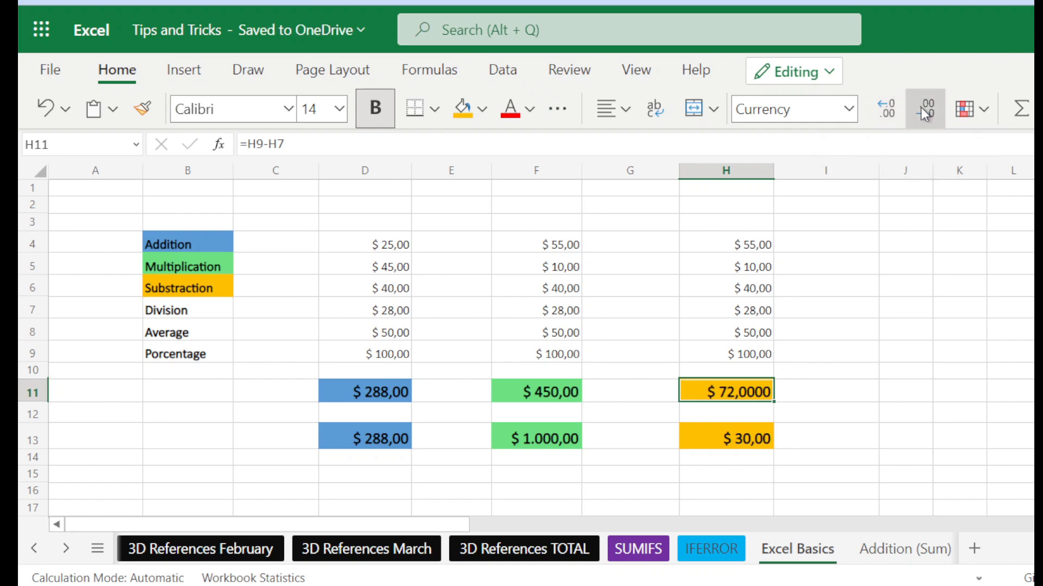
{"action": "left_click", "coordinate": [924, 108]}
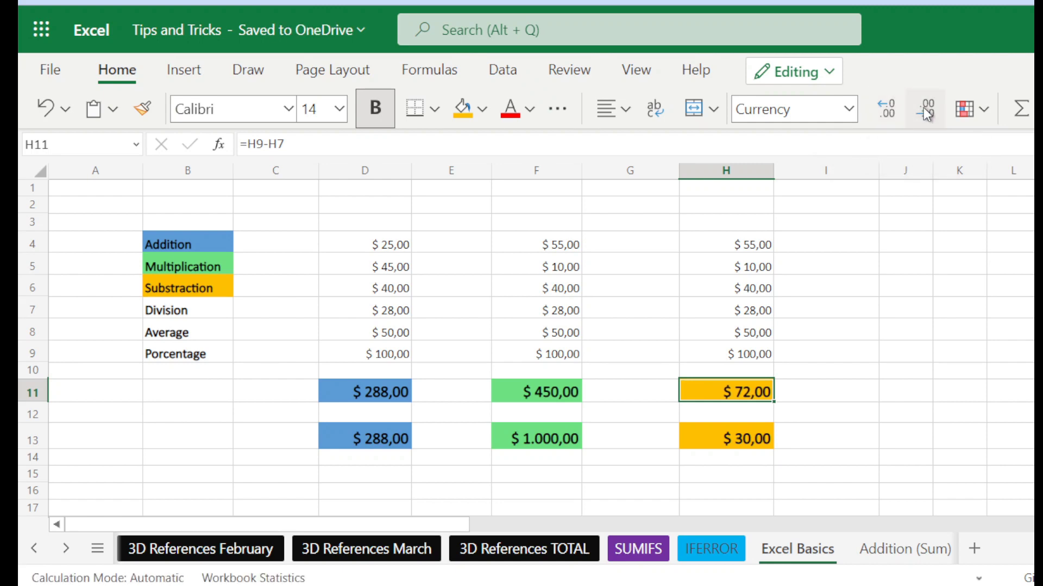
{"action": "left_click", "coordinate": [924, 108]}
{"action": "left_click", "coordinate": [923, 108]}
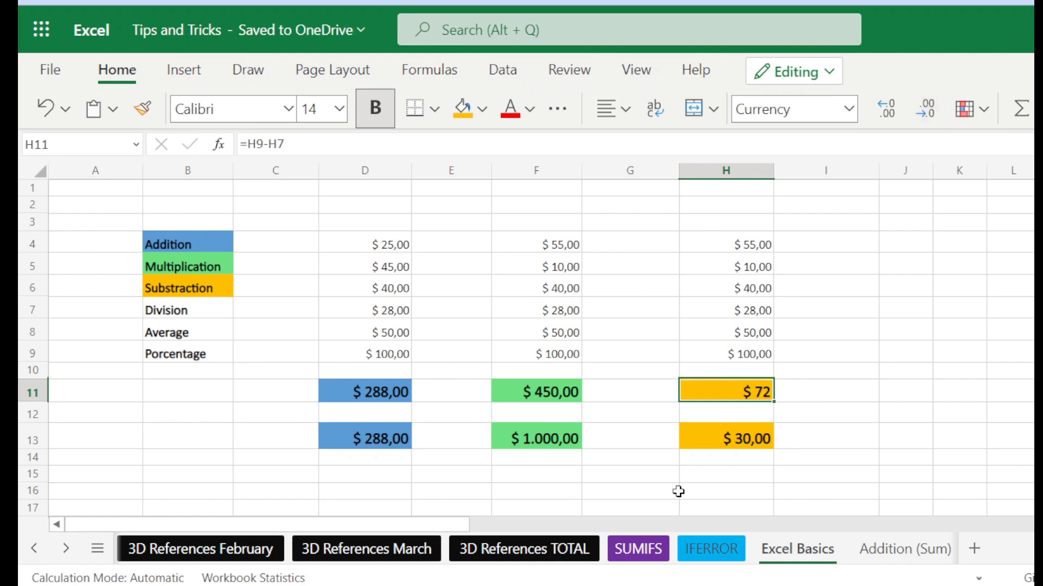
{"action": "left_click", "coordinate": [719, 438]}
{"action": "left_click", "coordinate": [924, 108]}
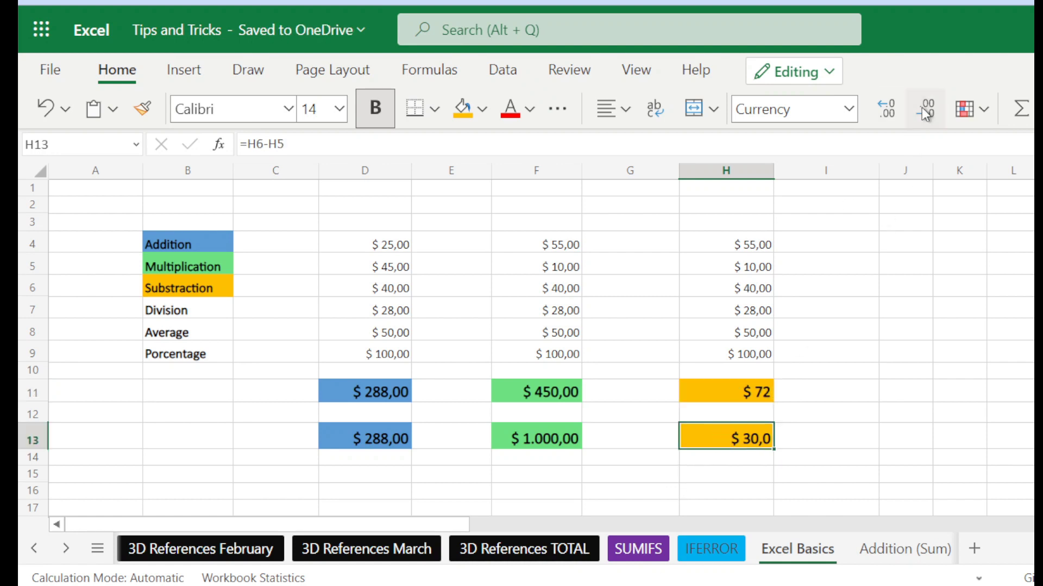
{"action": "left_click", "coordinate": [924, 108]}
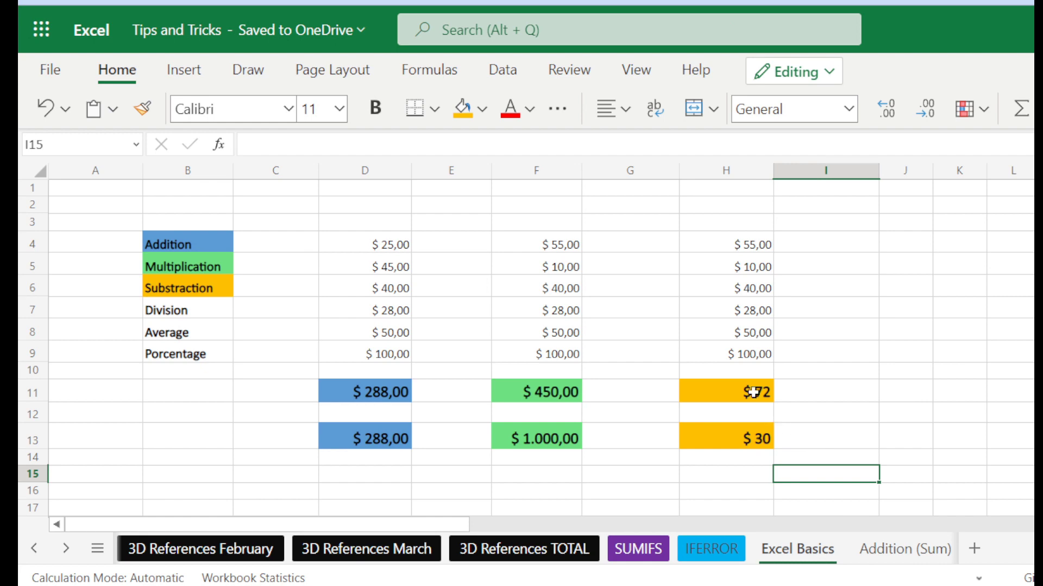
- Fill the Division label in cell B7 with the standard light blue colour
{"action": "left_click", "coordinate": [191, 311]}
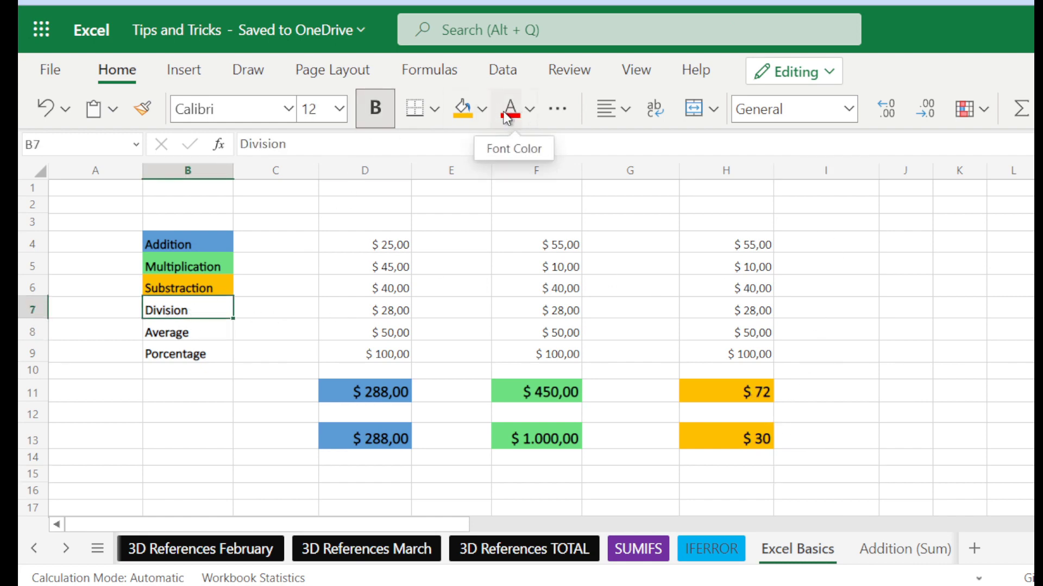
{"action": "left_click", "coordinate": [482, 111]}
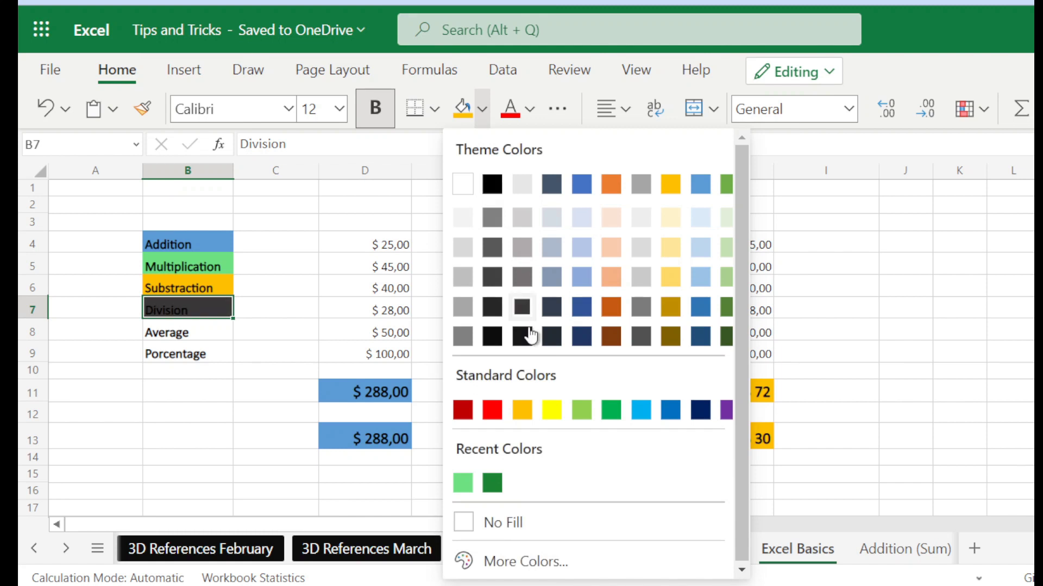
{"action": "left_click", "coordinate": [644, 415]}
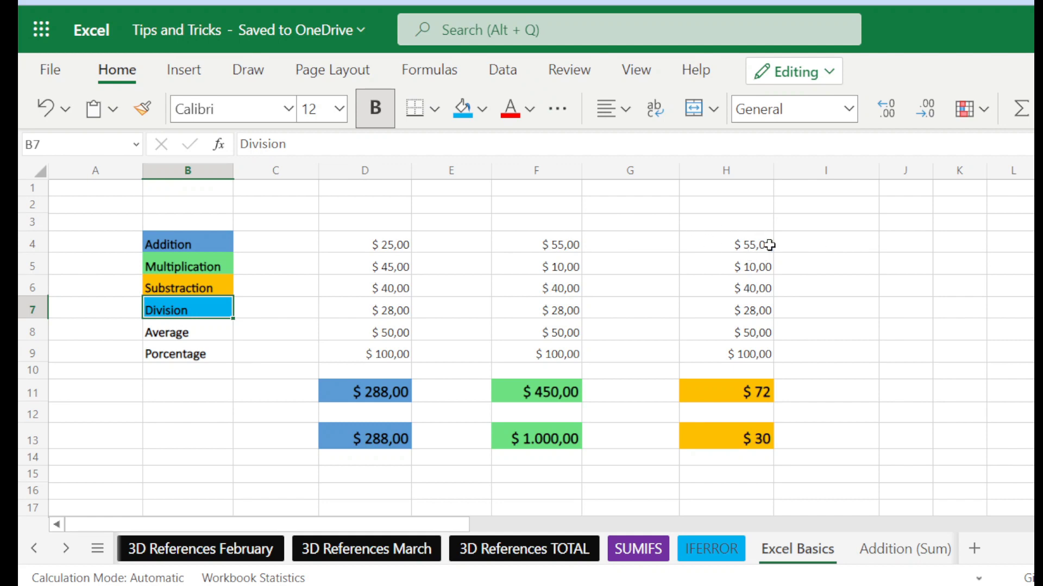
- Copy the amounts in H4:H9 into column J starting at cell J4
{"action": "left_click_drag", "start_coordinate": [751, 249], "coordinate": [754, 353]}
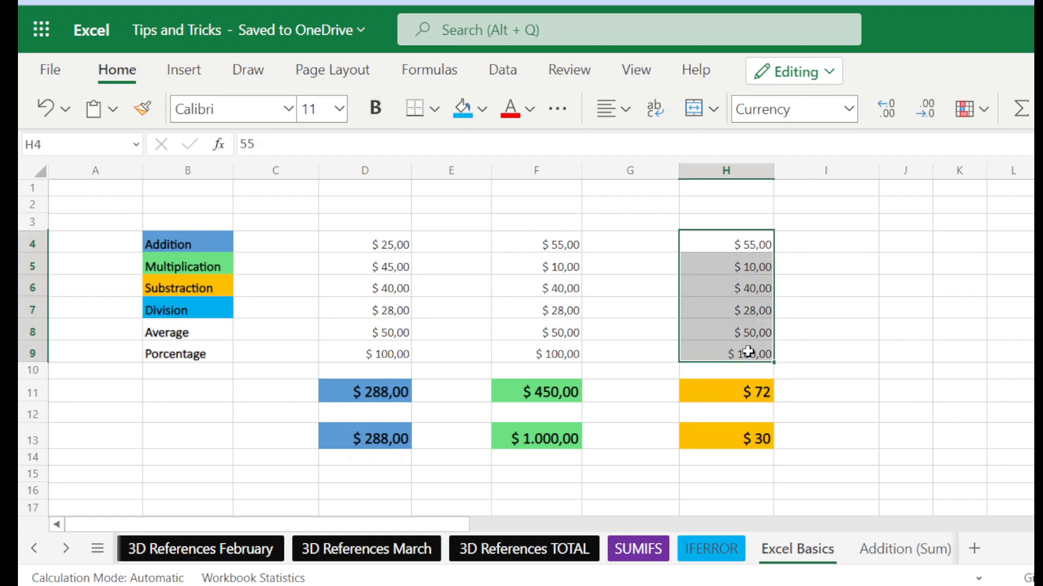
{"action": "key", "text": "ctrl+c"}
{"action": "left_click", "coordinate": [890, 242]}
{"action": "key", "text": "ctrl+v"}
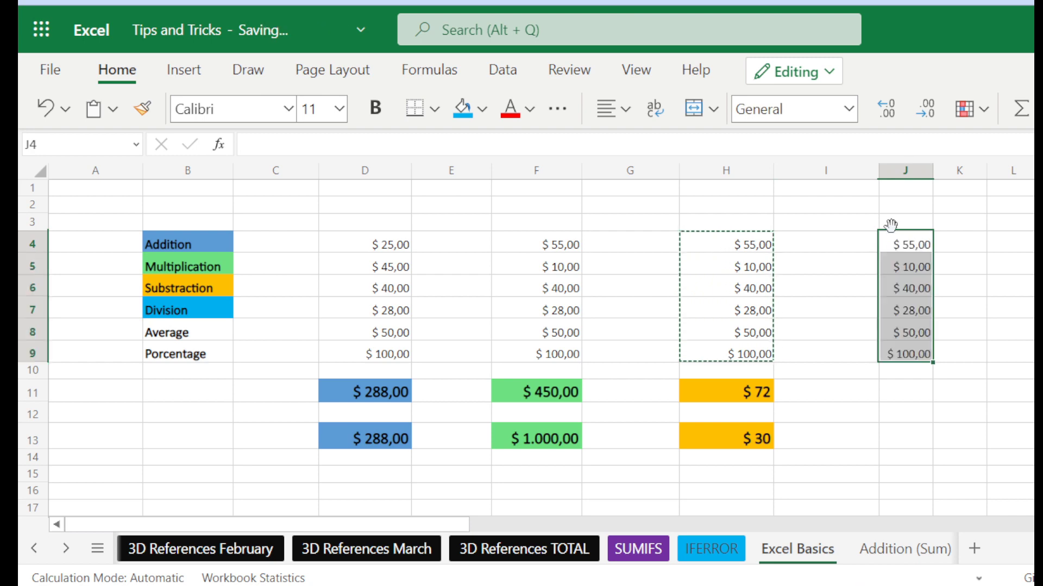
- Narrow the empty spacer columns I, G, E and C, and select cell J11
{"action": "left_click_drag", "start_coordinate": [877, 171], "coordinate": [803, 179]}
{"action": "left_click_drag", "start_coordinate": [678, 169], "coordinate": [631, 182]}
{"action": "left_click_drag", "start_coordinate": [492, 180], "coordinate": [453, 191]}
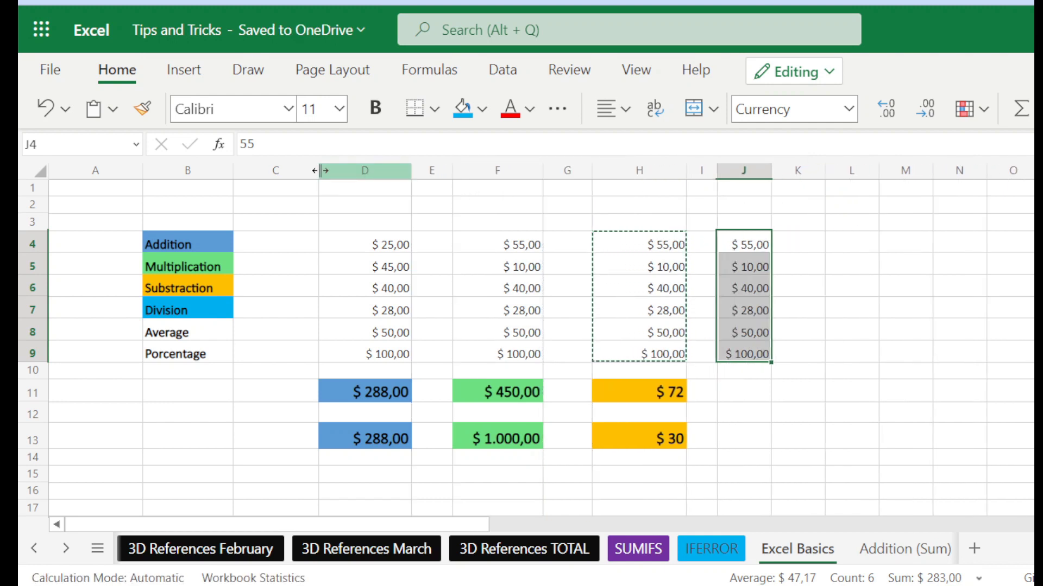
{"action": "left_click_drag", "start_coordinate": [319, 170], "coordinate": [286, 186]}
{"action": "left_click", "coordinate": [711, 393]}
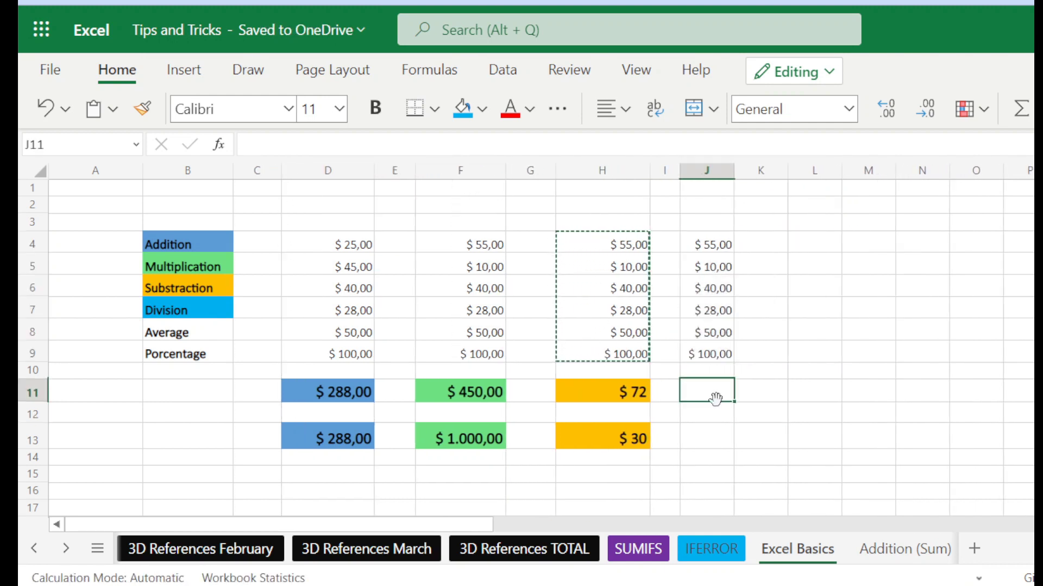
- Widen column J and format cell J11 with the light blue fill, bold text and font size 14
{"action": "left_click_drag", "start_coordinate": [734, 170], "coordinate": [775, 171]}
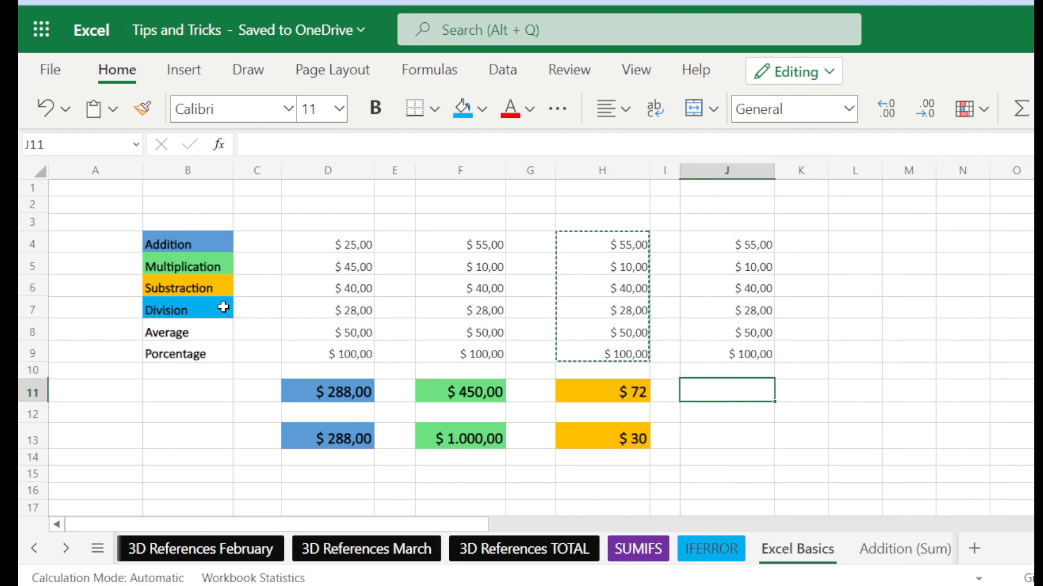
{"action": "left_click", "coordinate": [462, 107]}
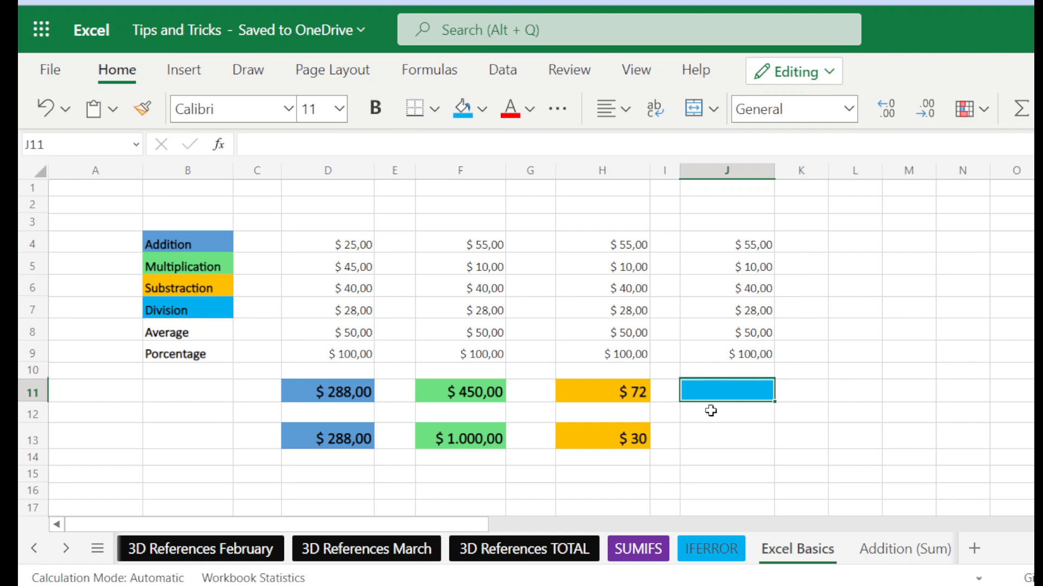
{"action": "left_click", "coordinate": [338, 108]}
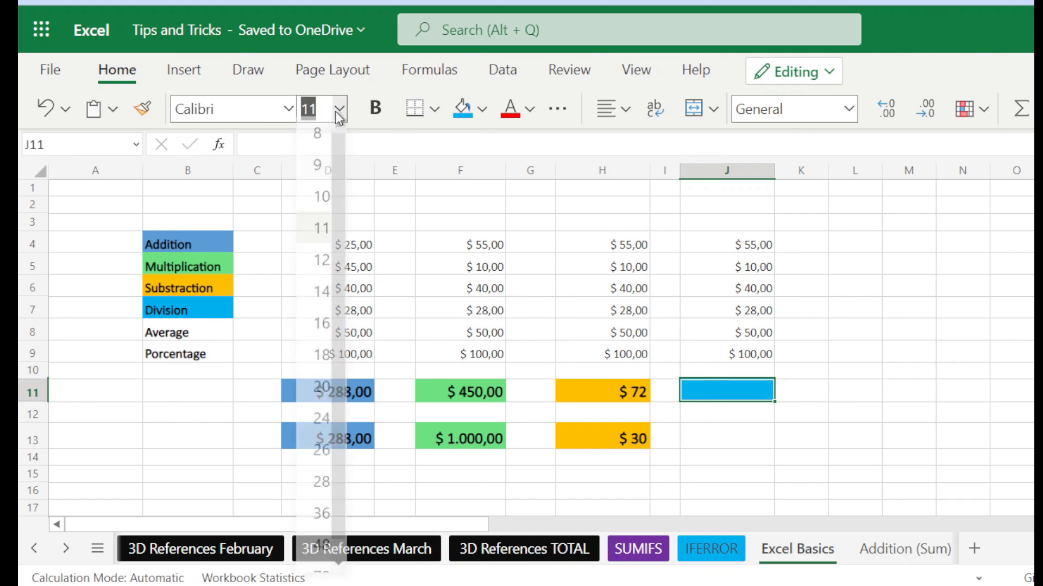
{"action": "left_click", "coordinate": [331, 295]}
- Format cell J13 with bold text, font size 14 and the light blue fill
{"action": "left_click", "coordinate": [719, 435]}
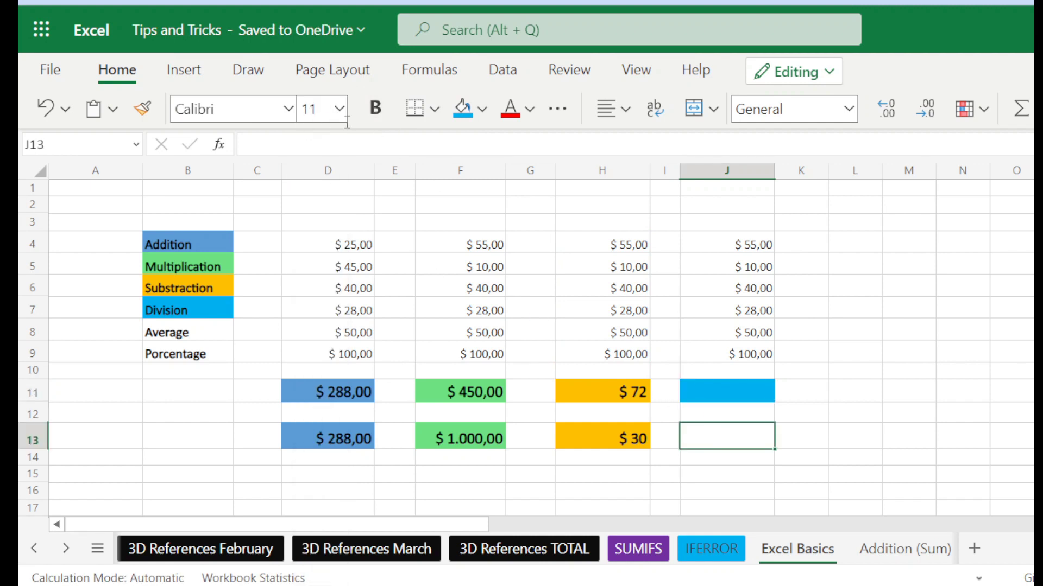
{"action": "left_click", "coordinate": [379, 112]}
{"action": "left_click", "coordinate": [339, 108]}
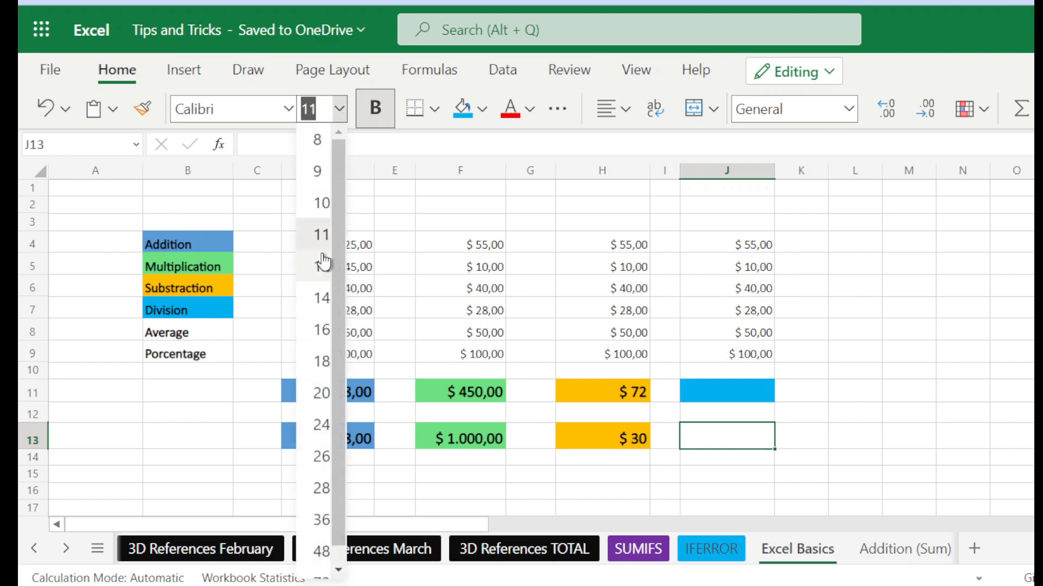
{"action": "left_click", "coordinate": [314, 295]}
{"action": "left_click", "coordinate": [789, 477]}
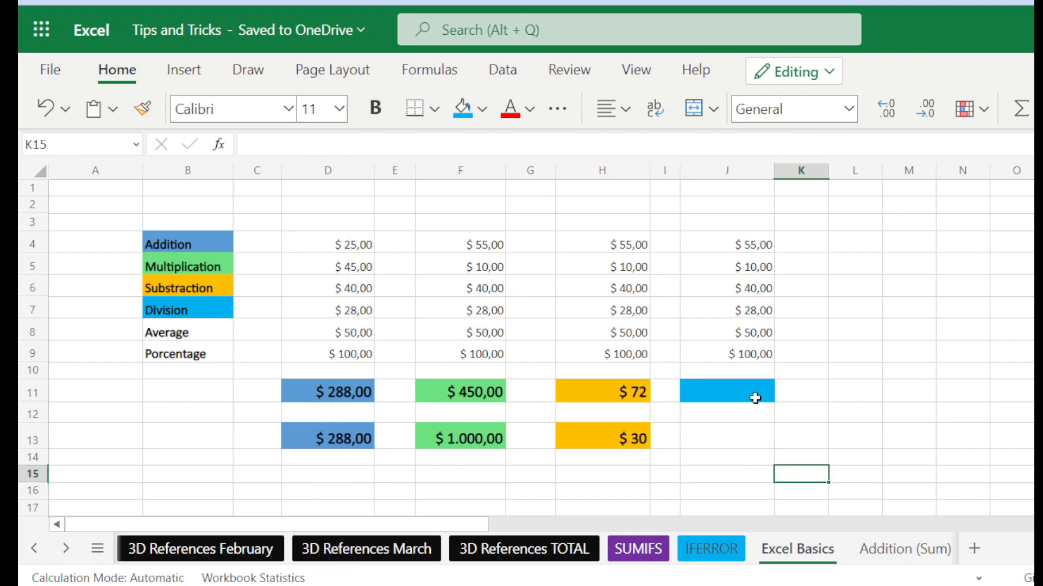
{"action": "left_click", "coordinate": [735, 437]}
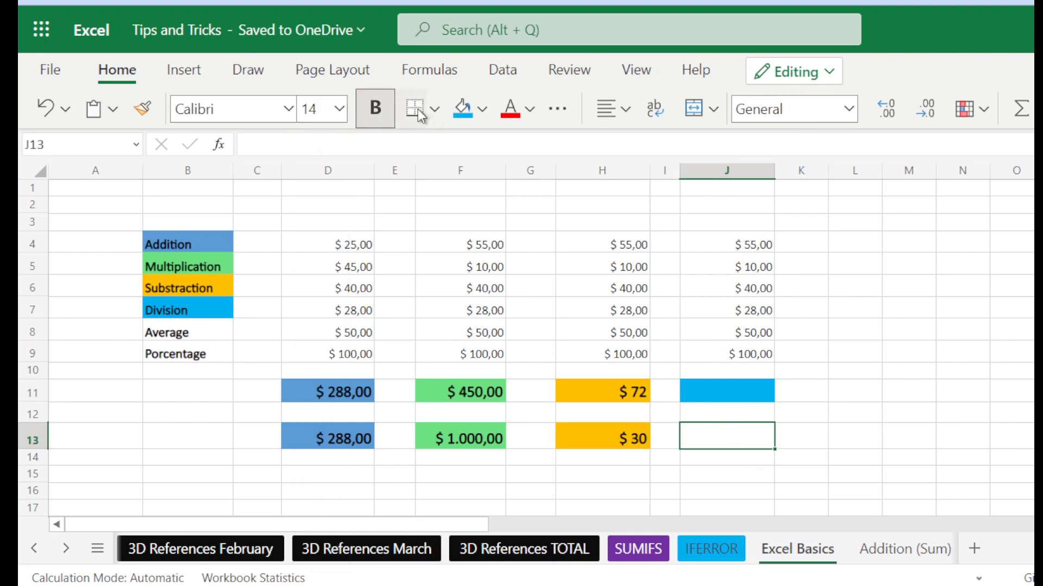
{"action": "left_click", "coordinate": [463, 108]}
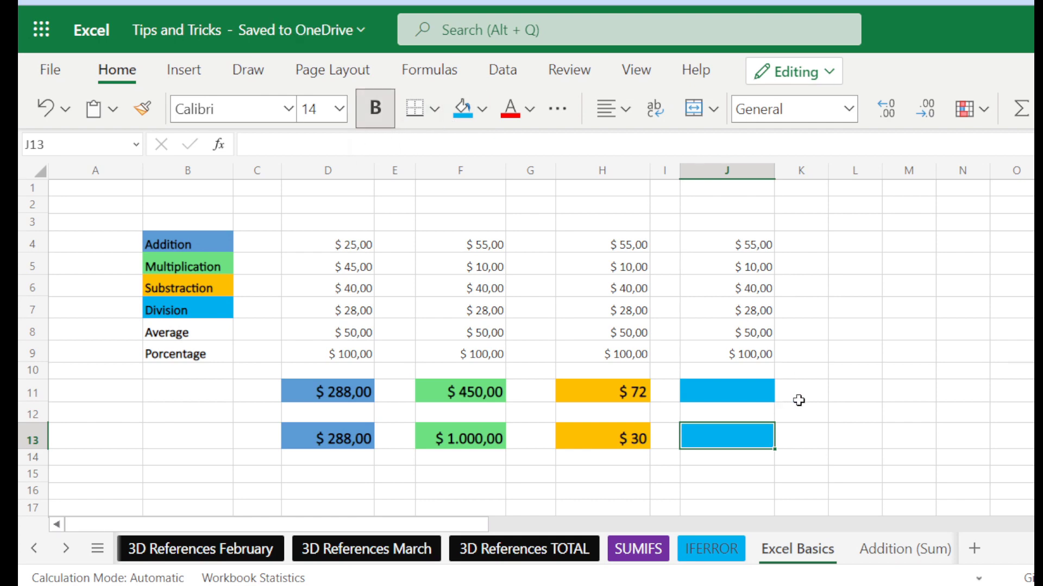
- Enter the division formula =J9/J5 in cell J11
{"action": "left_click", "coordinate": [766, 396]}
{"action": "type", "text": "-"}
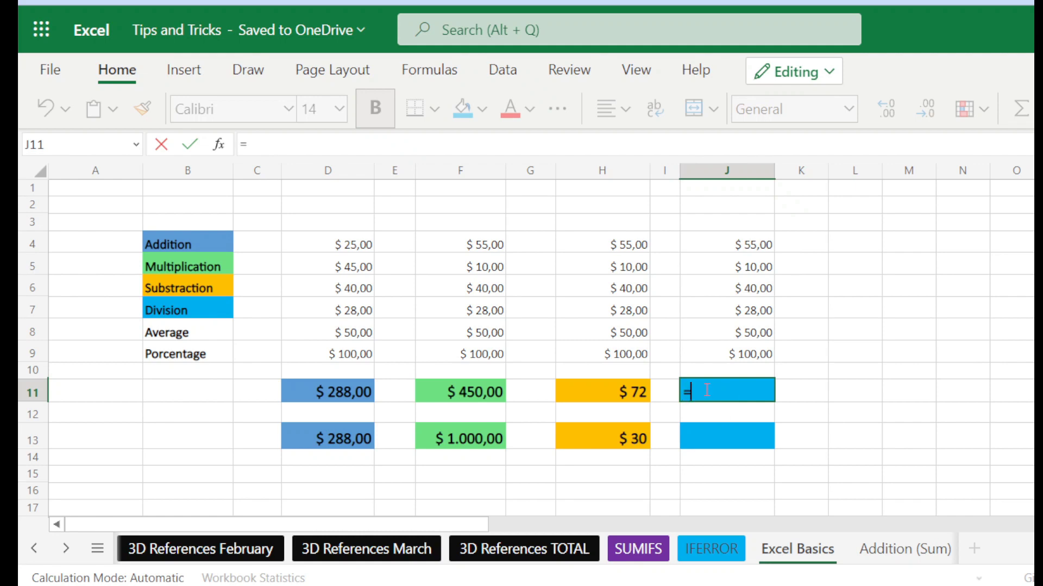
{"action": "left_click", "coordinate": [738, 356]}
{"action": "type", "text": "/"}
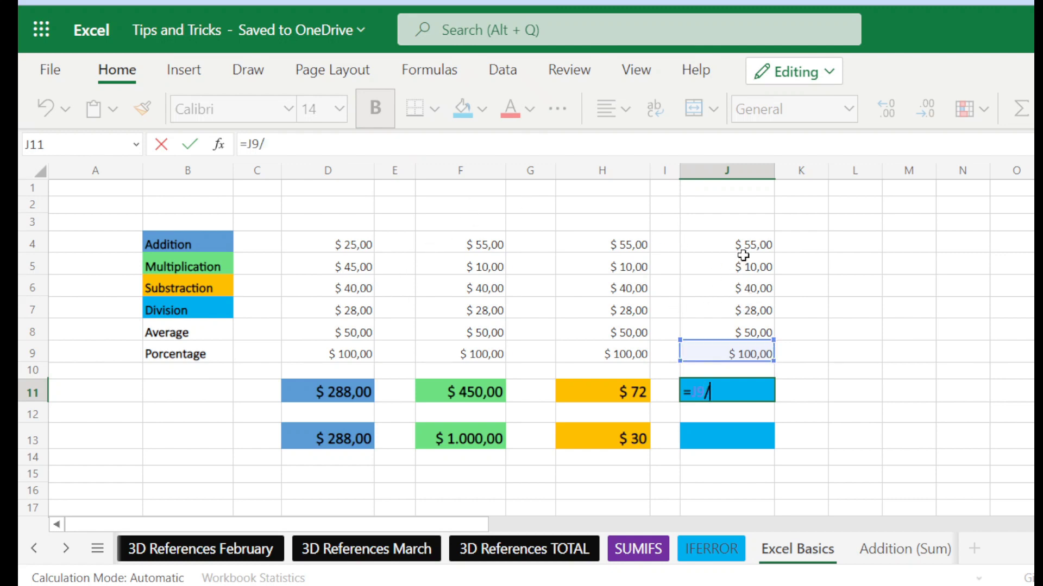
{"action": "left_click", "coordinate": [756, 269]}
{"action": "key", "text": "Return"}
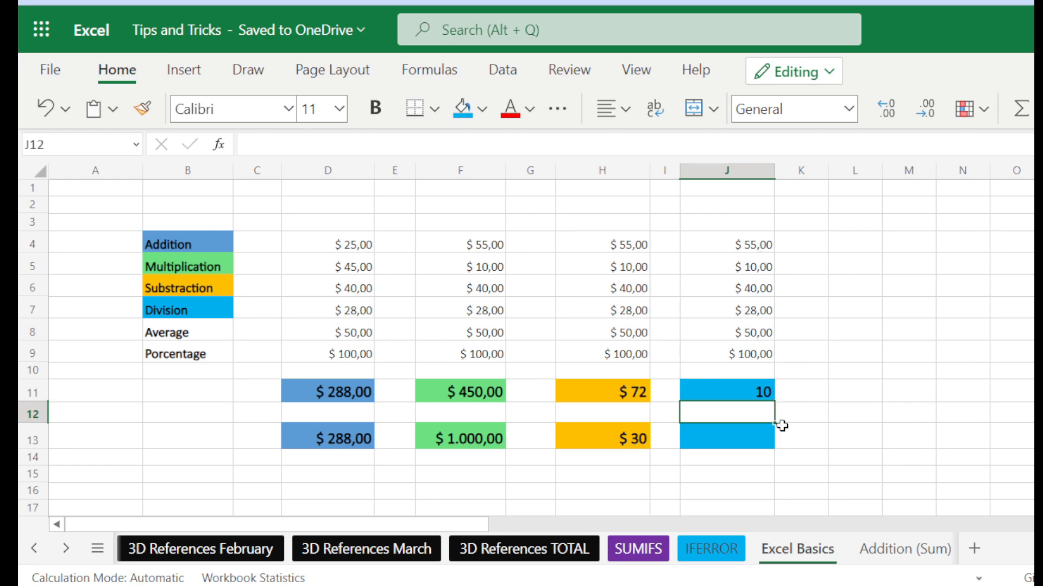
- Change the amount in cell J6 to 5
{"action": "left_click", "coordinate": [759, 441]}
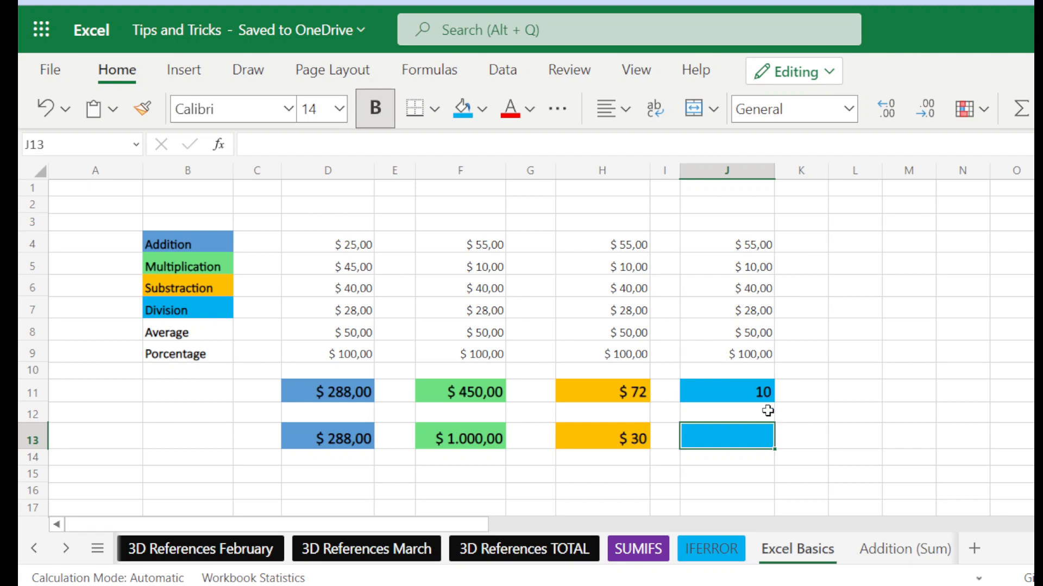
{"action": "left_click", "coordinate": [756, 288]}
{"action": "type", "text": "5"}
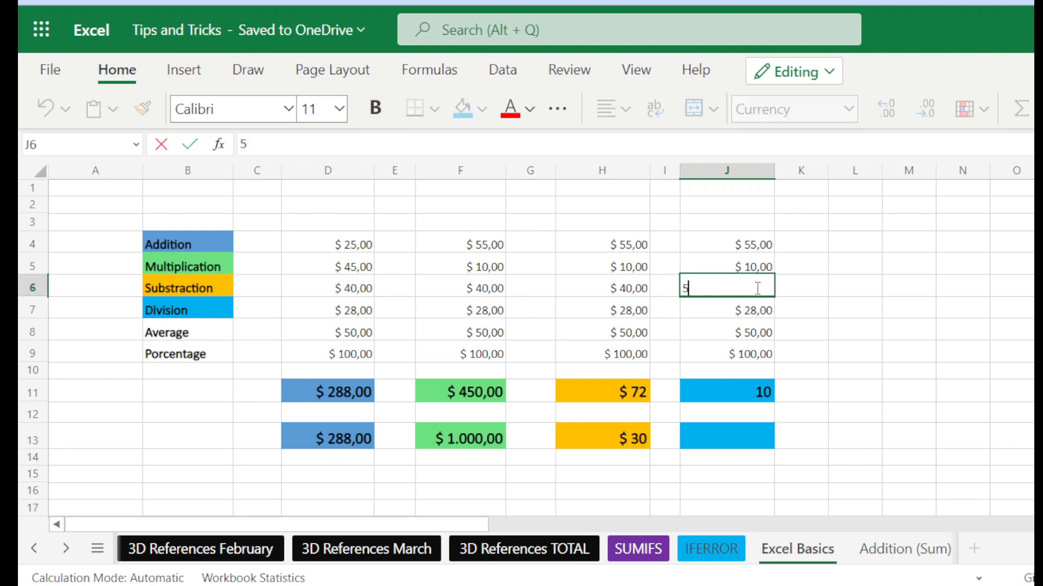
- Enter the division formula =J9/J6 in cell J13
{"action": "left_click", "coordinate": [756, 445]}
{"action": "type", "text": "="}
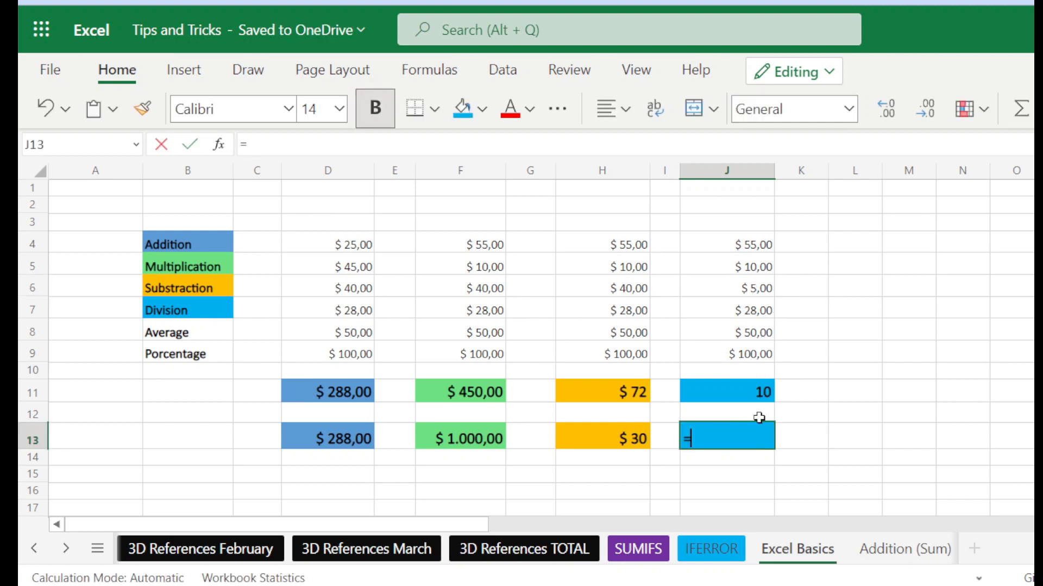
{"action": "left_click", "coordinate": [750, 354]}
{"action": "type", "text": "/"}
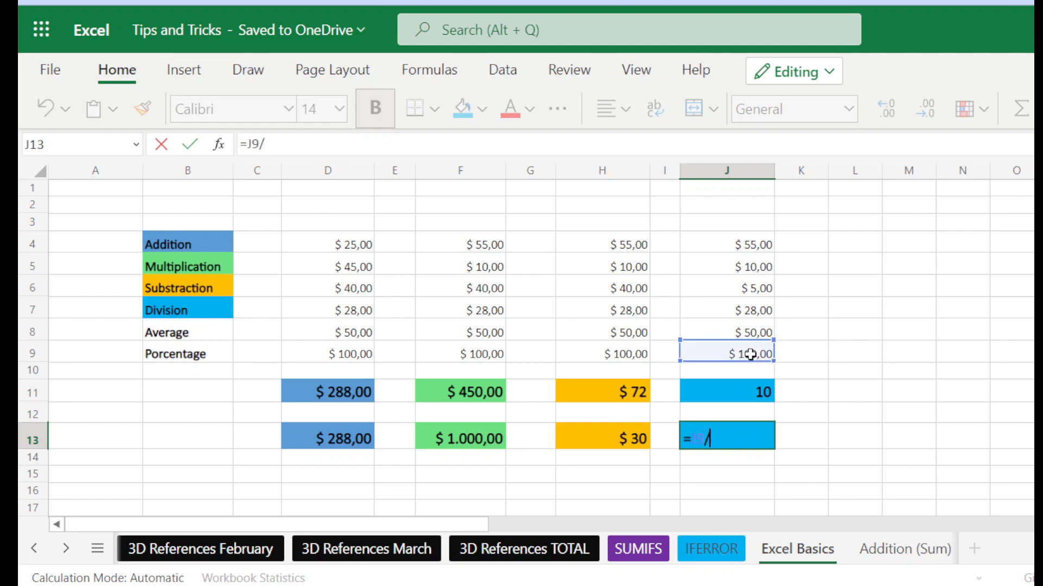
{"action": "left_click", "coordinate": [756, 289]}
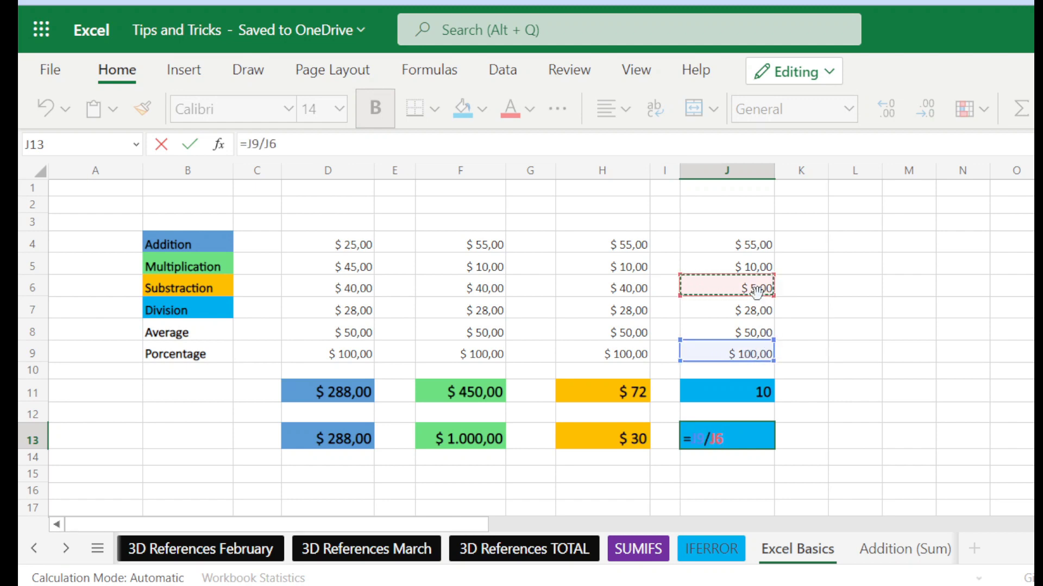
{"action": "key", "text": "Return"}
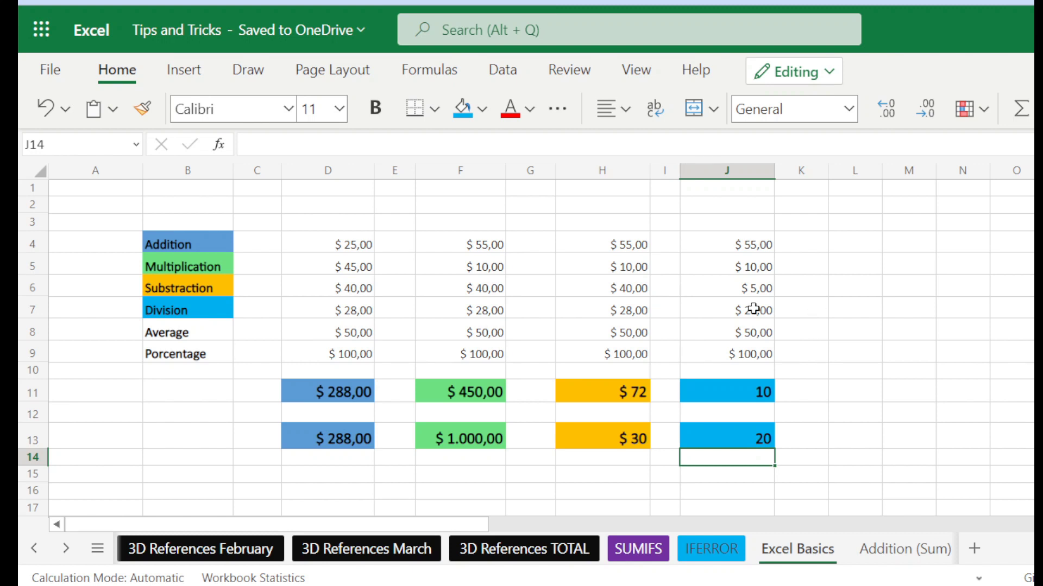
- Copy the amounts in J4:J9 into column L starting at cell L4, and widen column L
{"action": "left_click", "coordinate": [167, 345]}
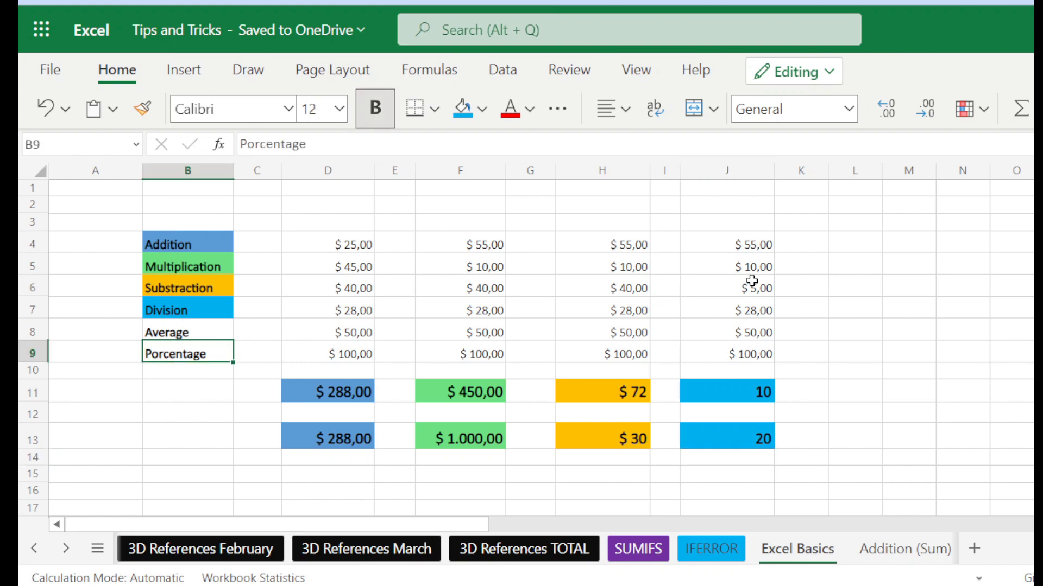
{"action": "left_click_drag", "start_coordinate": [756, 250], "coordinate": [736, 355]}
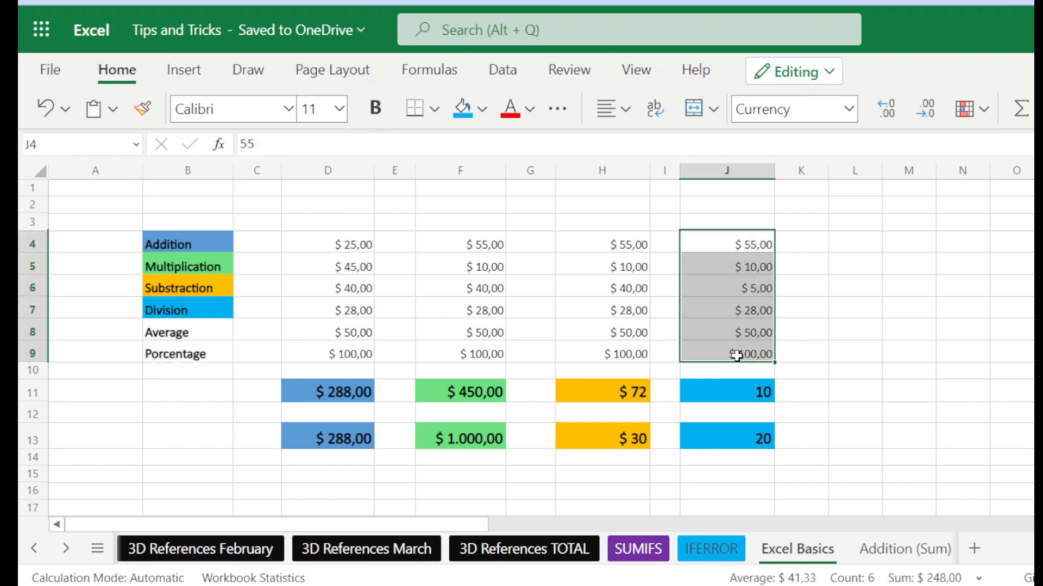
{"action": "key", "text": "ctrl+c"}
{"action": "left_click", "coordinate": [861, 239]}
{"action": "key", "text": "ctrl+v"}
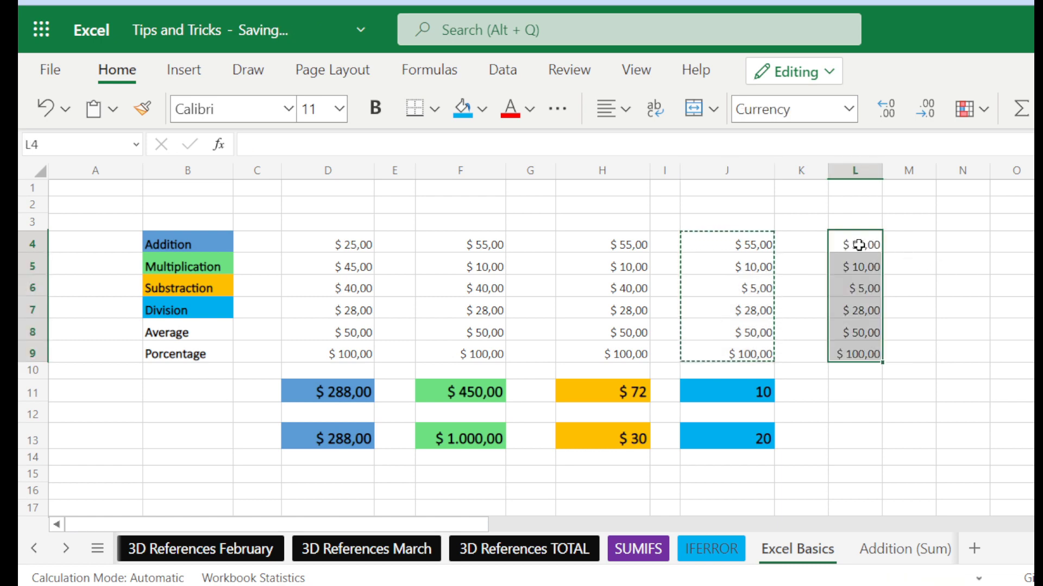
{"action": "left_click_drag", "start_coordinate": [882, 170], "coordinate": [906, 164]}
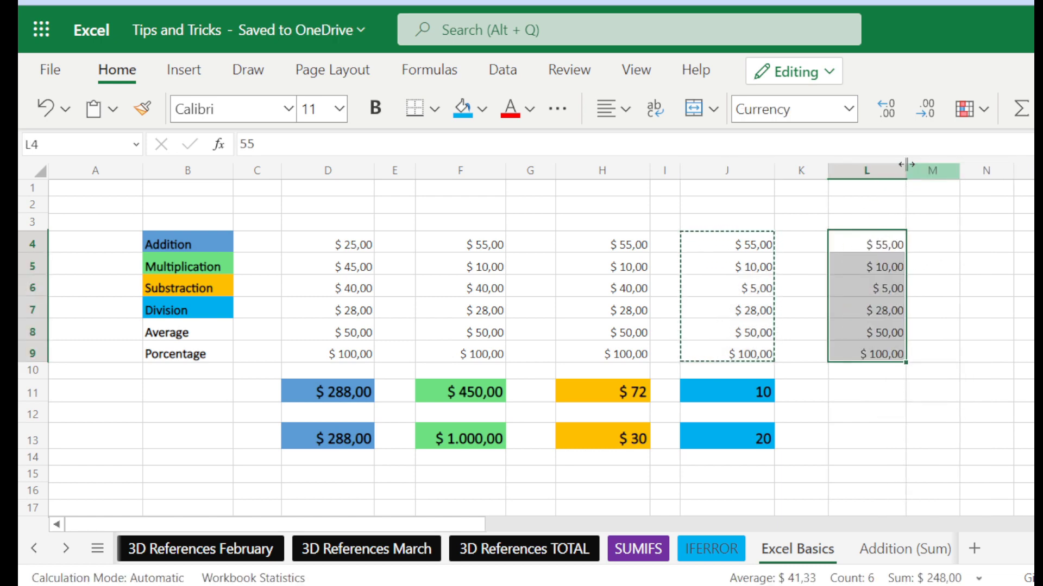
{"action": "left_click", "coordinate": [868, 406]}
- Fill the Average label in cell B8 with standard red and make its text white
{"action": "left_click", "coordinate": [193, 331]}
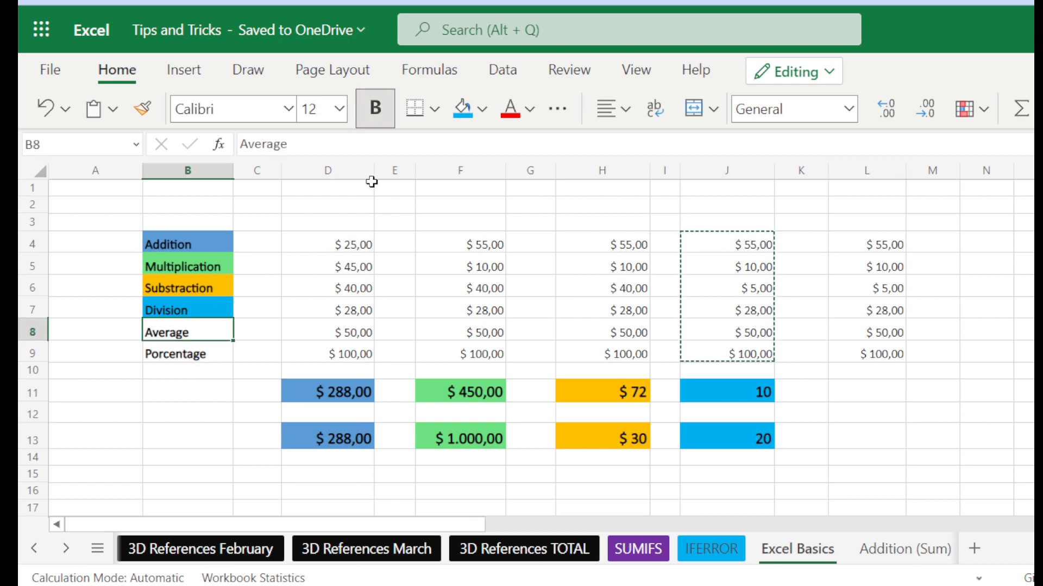
{"action": "left_click", "coordinate": [481, 118]}
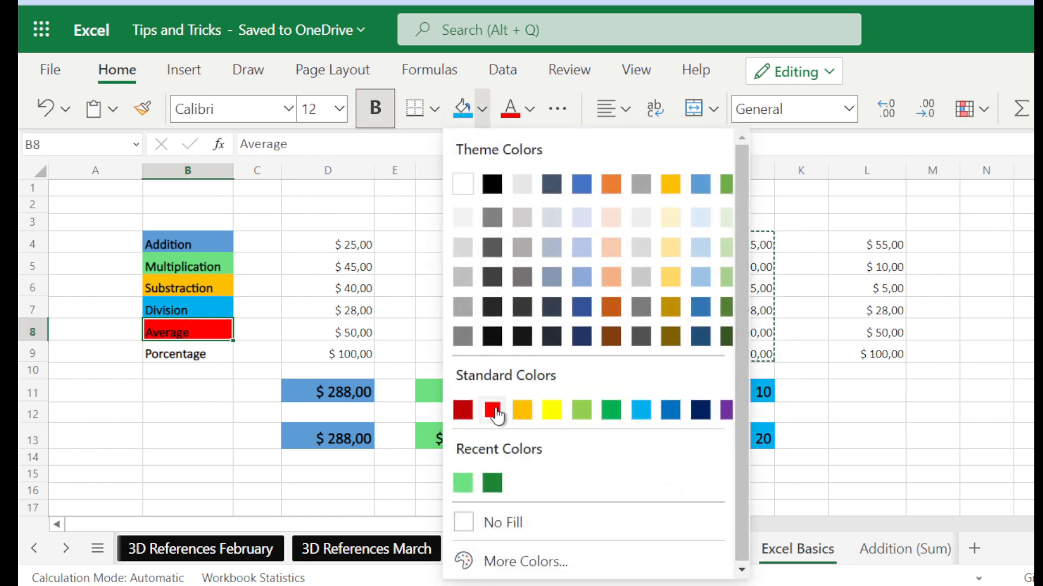
{"action": "left_click", "coordinate": [494, 412]}
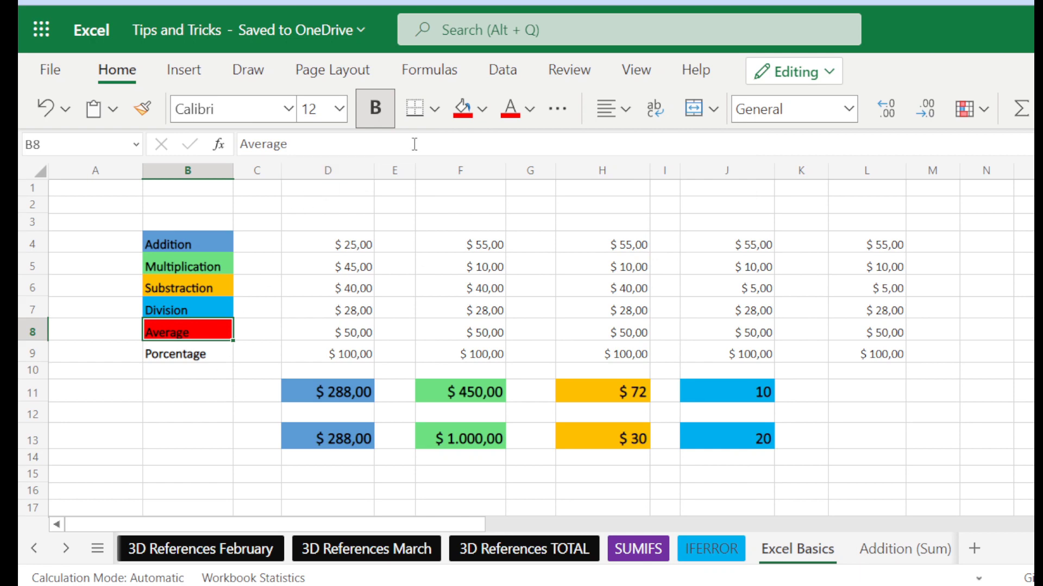
{"action": "left_click", "coordinate": [526, 109]}
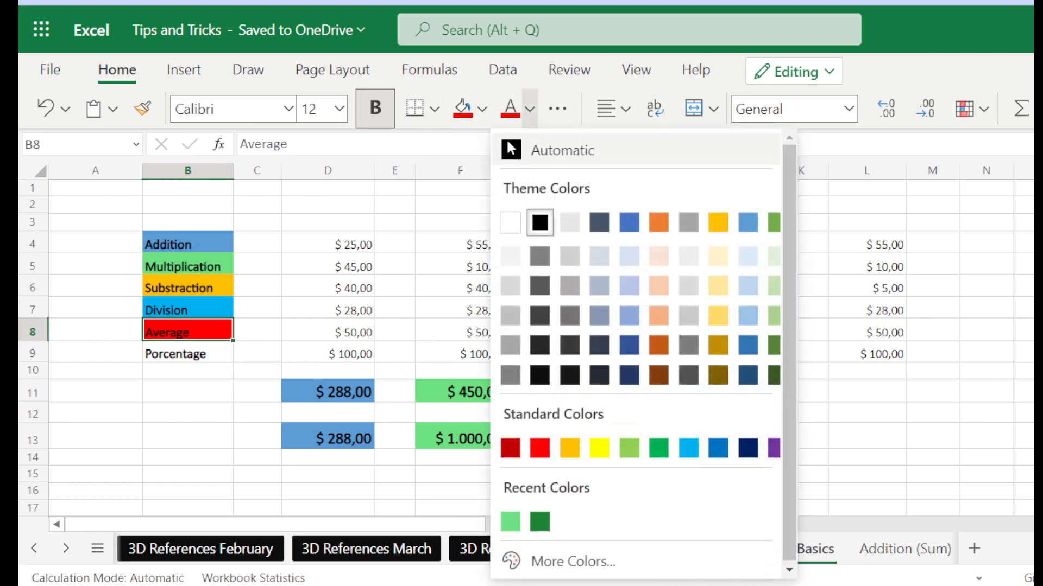
{"action": "left_click", "coordinate": [513, 224]}
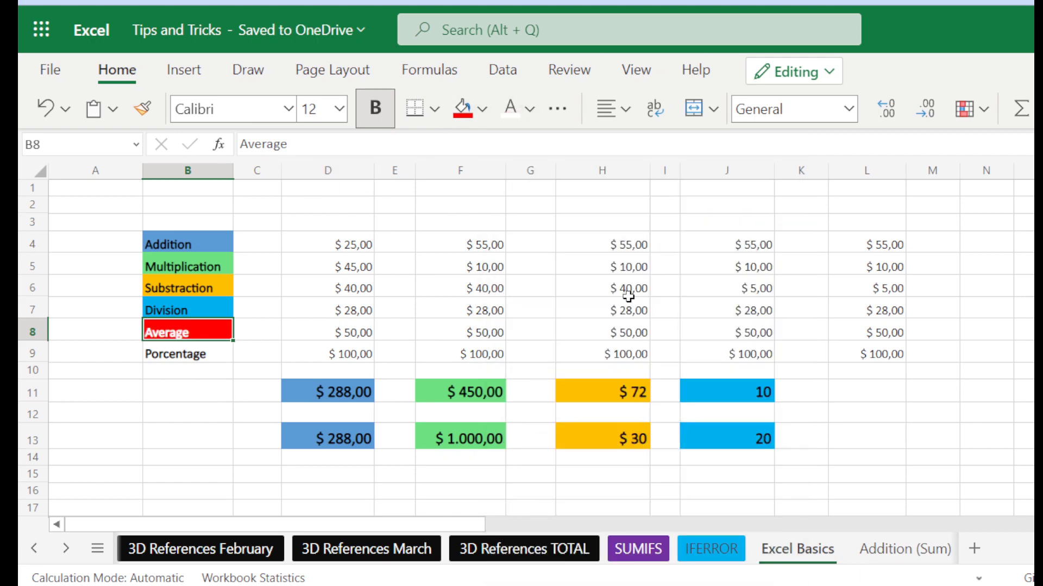
- Format cells L11 and L13 together with the red fill, font size 14 and bold text
{"action": "left_click", "coordinate": [856, 391]}
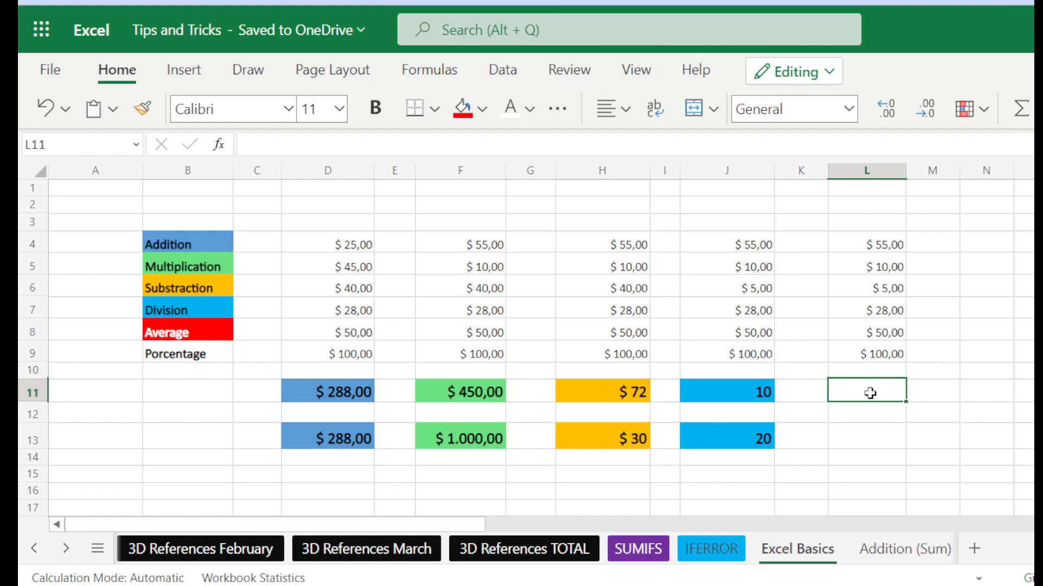
{"action": "left_click", "coordinate": [856, 438], "text": "ctrl"}
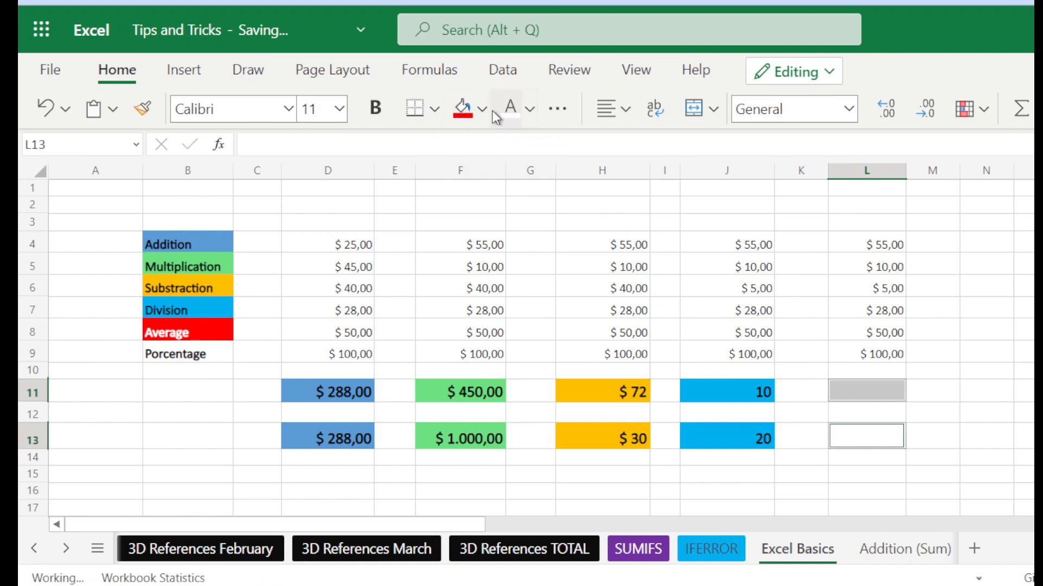
{"action": "left_click", "coordinate": [463, 107]}
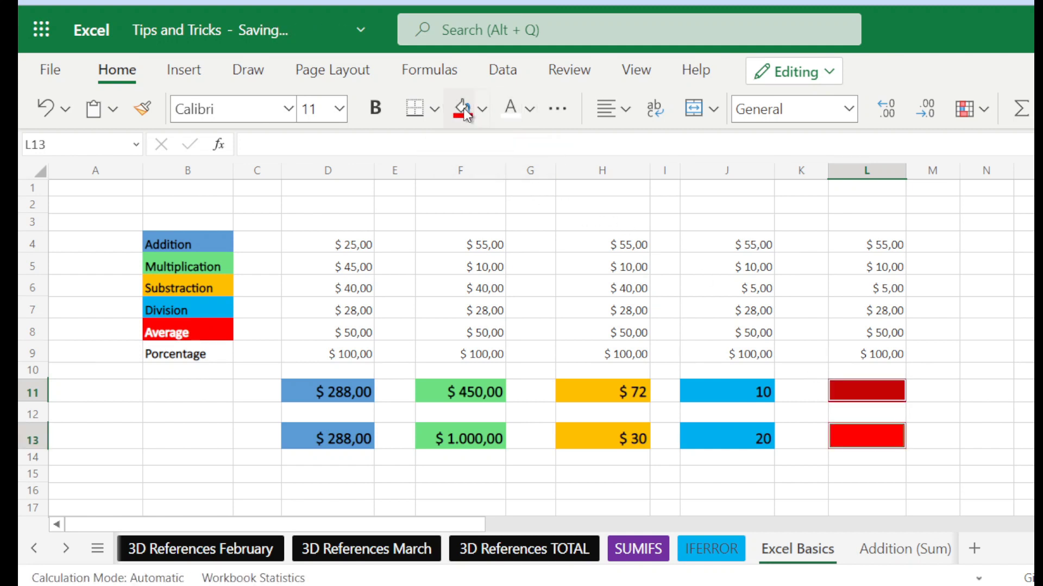
{"action": "left_click", "coordinate": [340, 108]}
{"action": "left_click", "coordinate": [321, 296]}
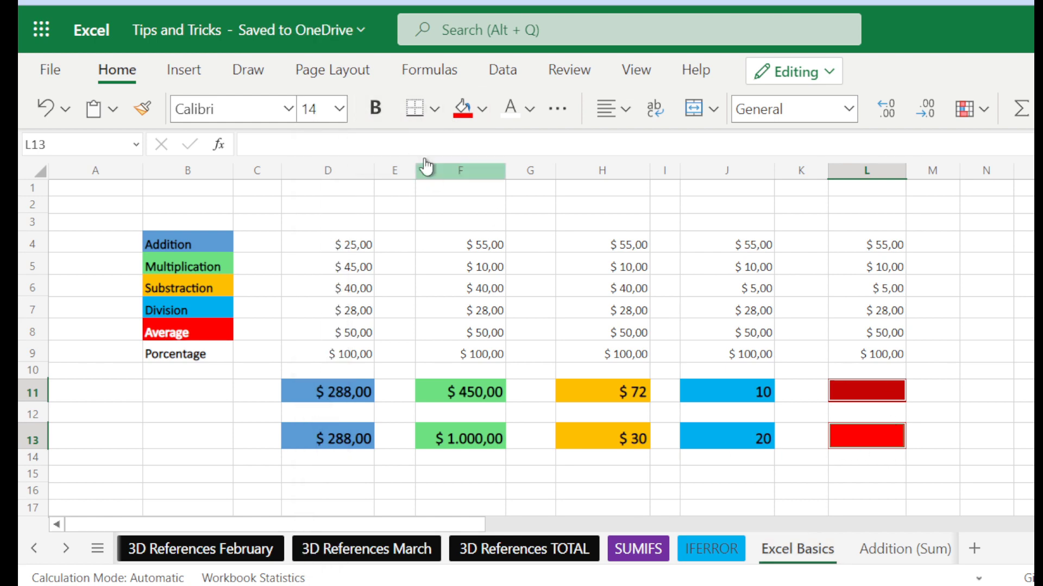
{"action": "left_click", "coordinate": [376, 108]}
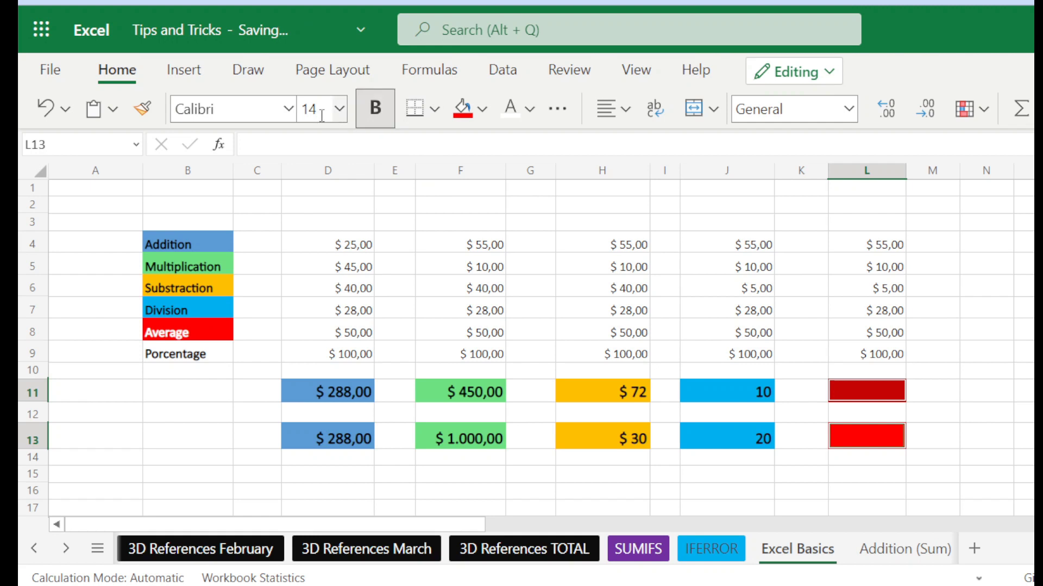
{"action": "left_click", "coordinate": [989, 437]}
- Enter the average formula =AVERAGE(L4:L9) in cell L11
{"action": "left_click", "coordinate": [860, 393]}
{"action": "type", "text": "="}
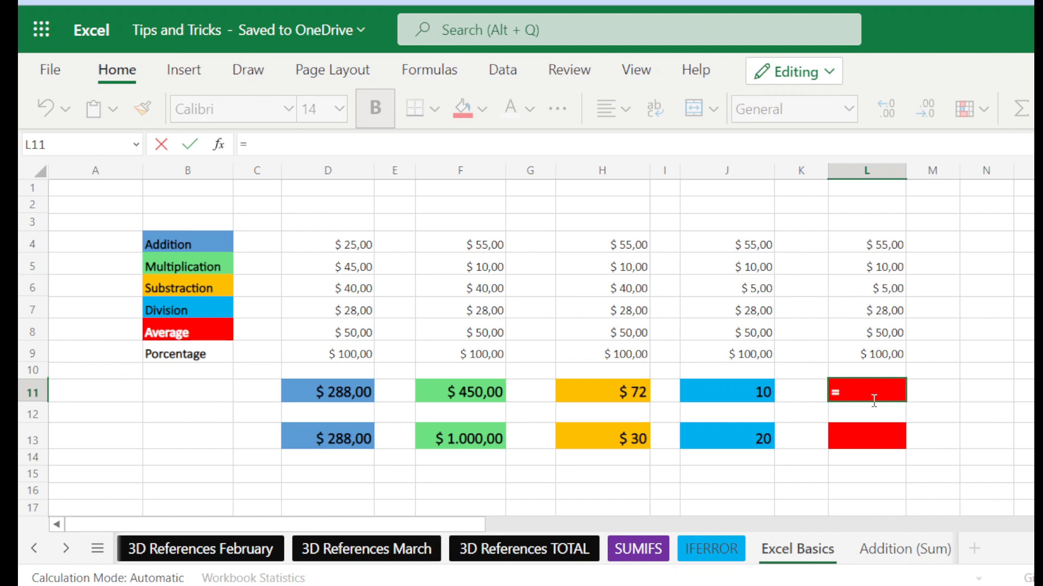
{"action": "type", "text": "av"}
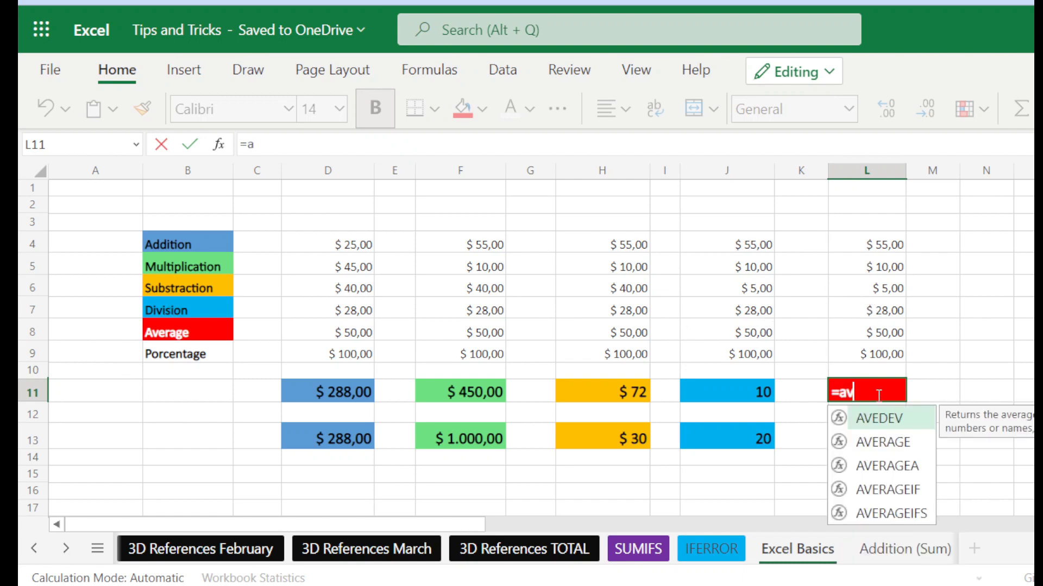
{"action": "type", "text": "e"}
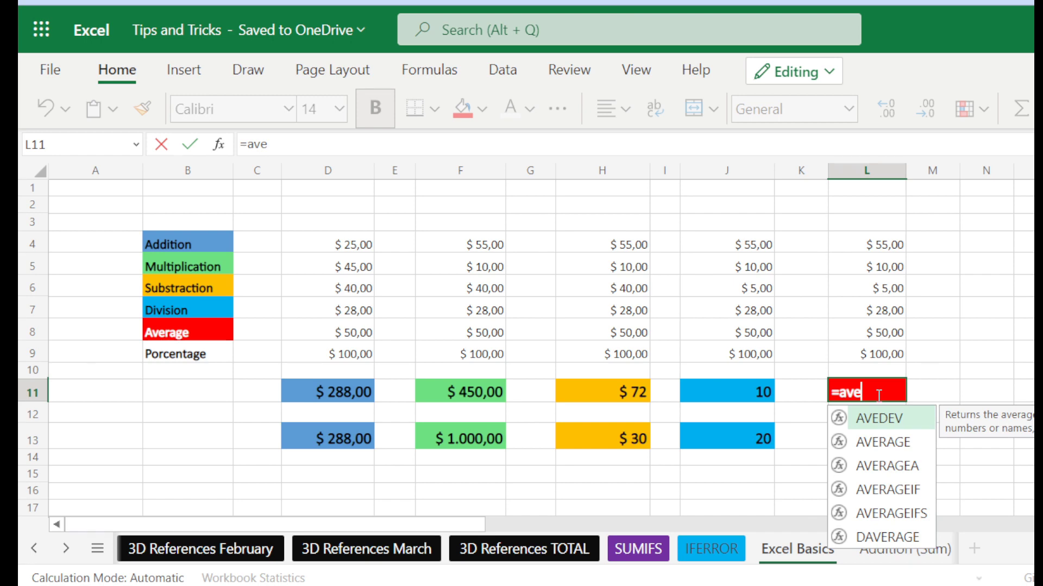
{"action": "type", "text": "r"}
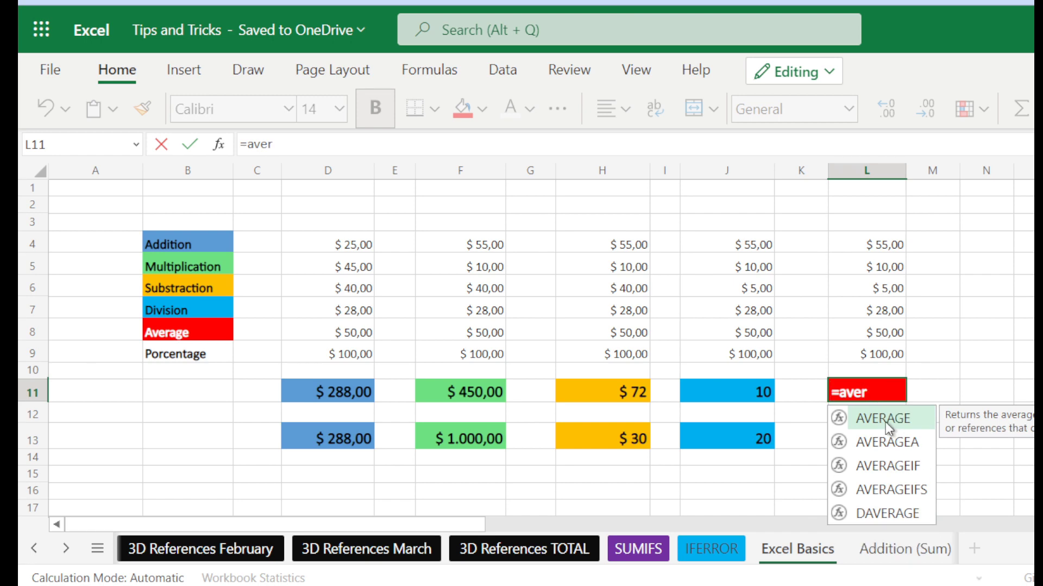
{"action": "type", "text": "age*"}
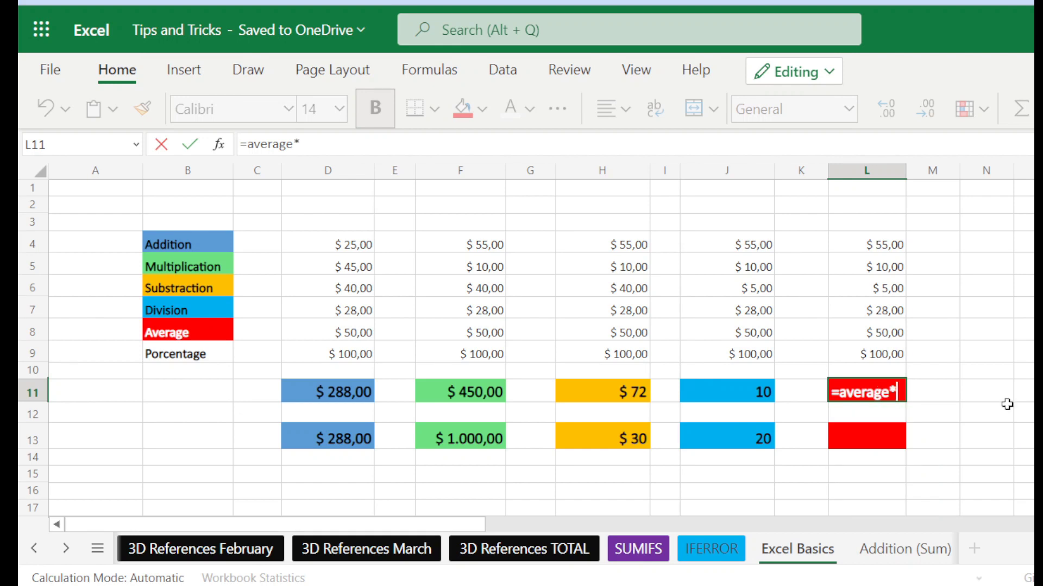
{"action": "key", "text": "BackSpace"}
{"action": "type", "text": "("}
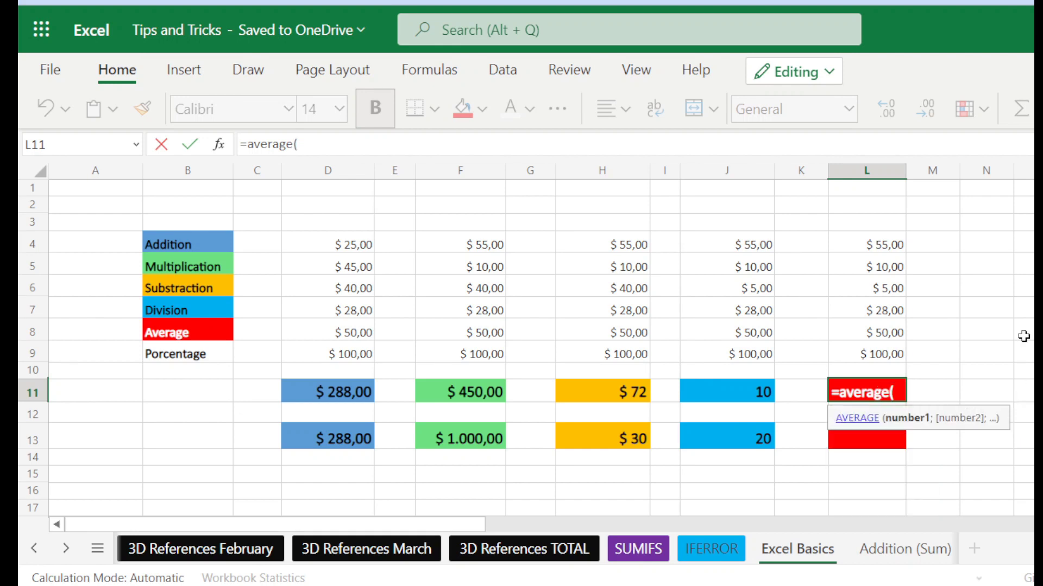
{"action": "left_click_drag", "start_coordinate": [887, 245], "coordinate": [885, 353]}
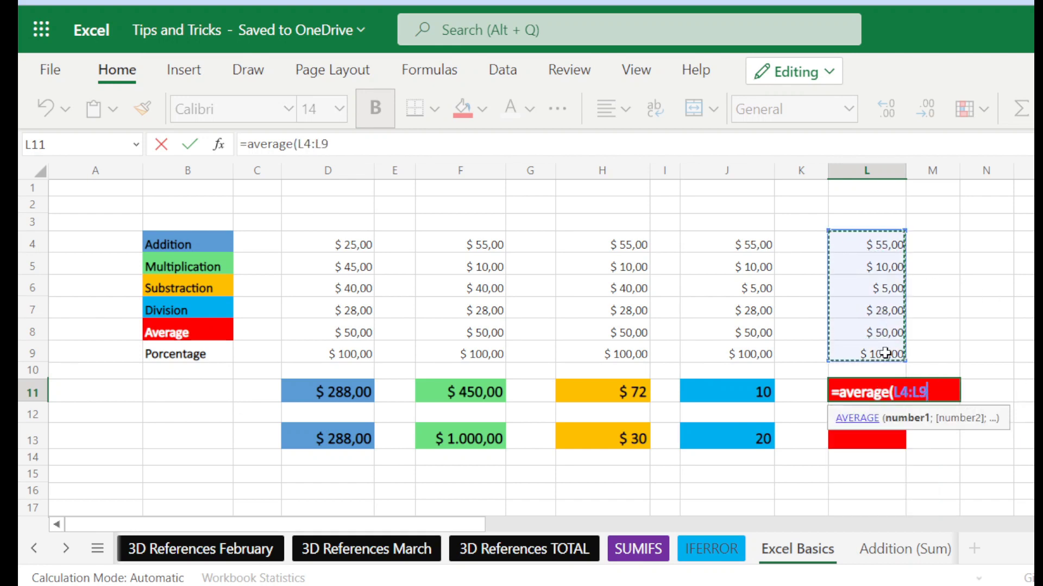
{"action": "type", "text": ")"}
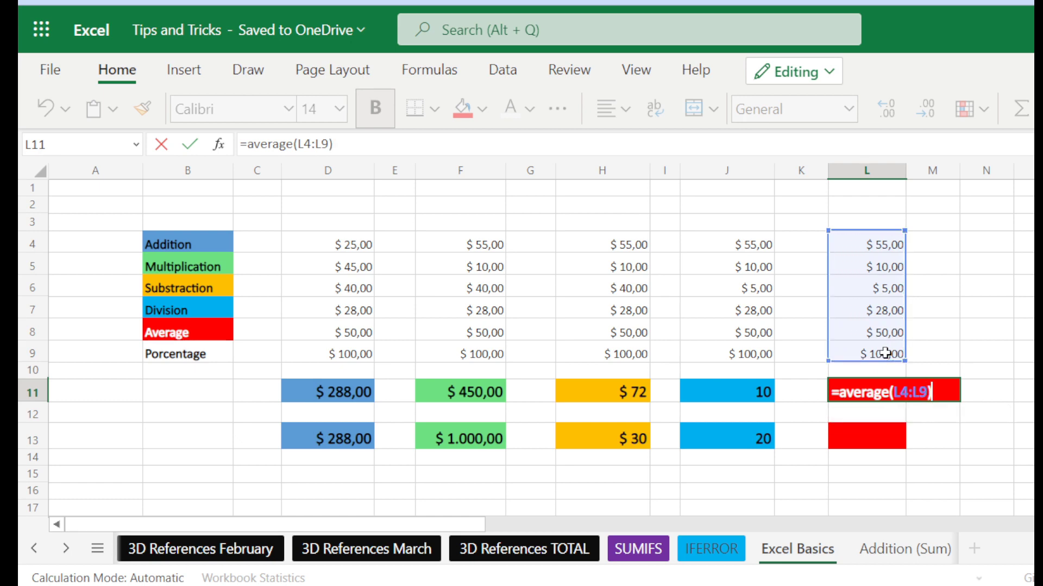
{"action": "key", "text": "Return"}
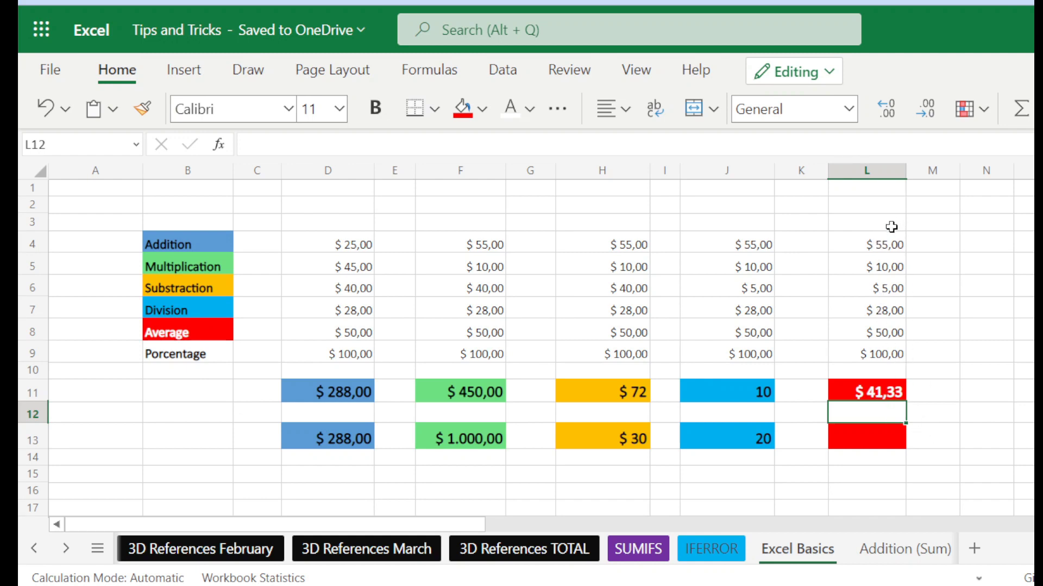
- Reduce the average in cell L11 to zero decimal places
{"action": "left_click_drag", "start_coordinate": [882, 242], "coordinate": [879, 356]}
{"action": "left_click_drag", "start_coordinate": [882, 300], "coordinate": [878, 353]}
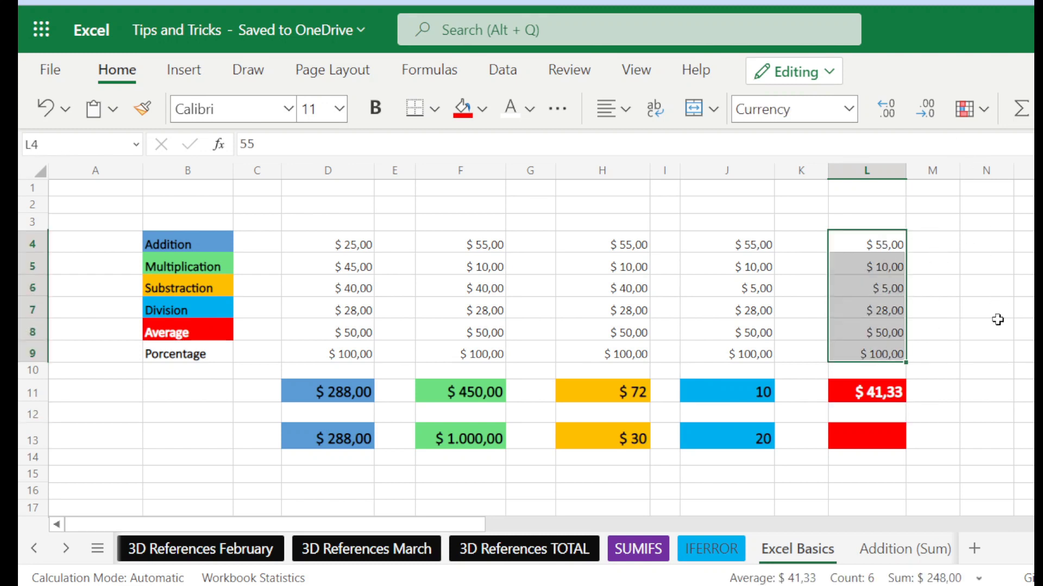
{"action": "left_click", "coordinate": [947, 329]}
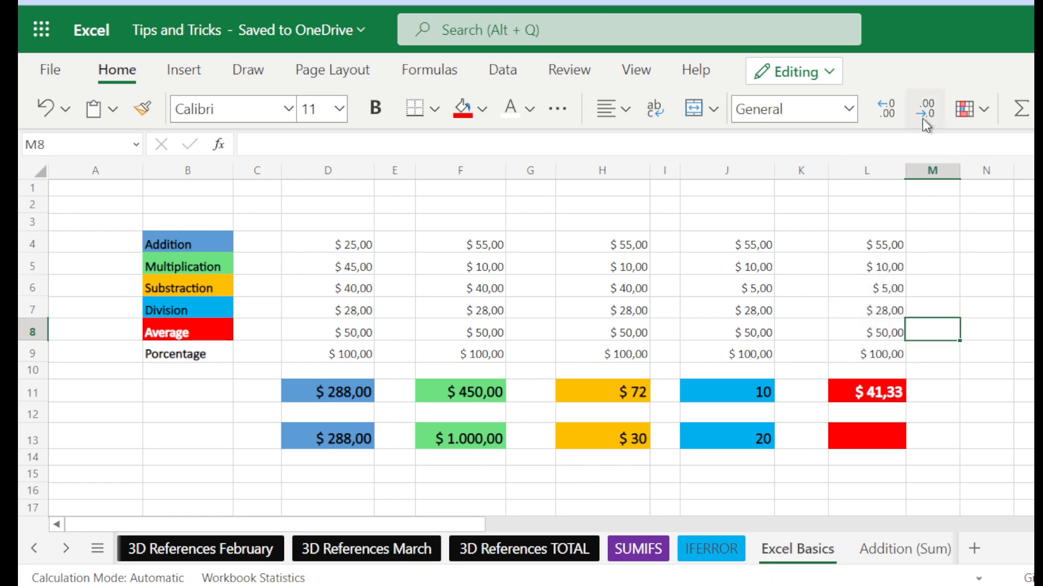
{"action": "left_click", "coordinate": [881, 394]}
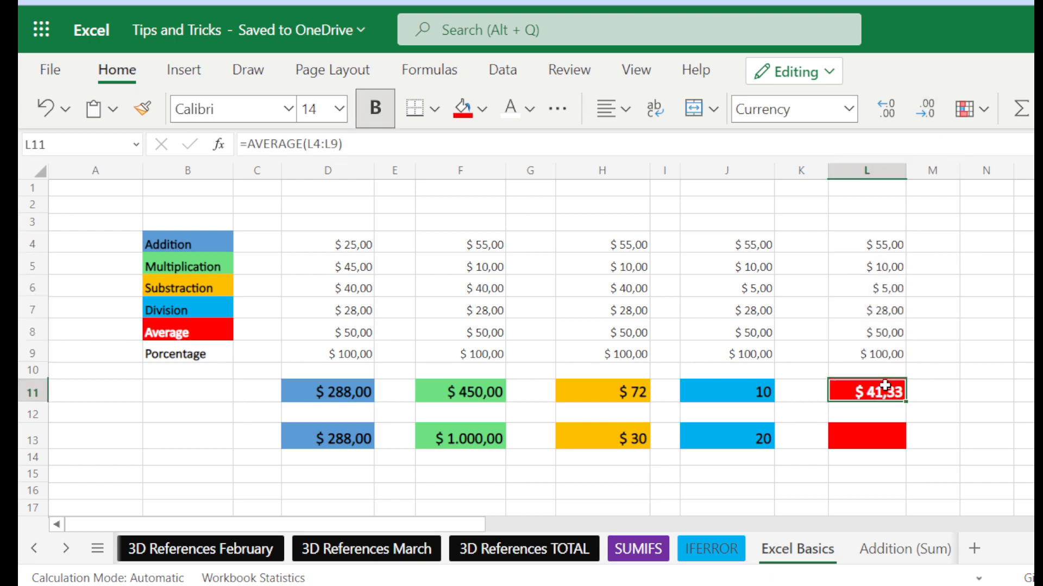
{"action": "left_click", "coordinate": [928, 113]}
{"action": "left_click", "coordinate": [929, 115]}
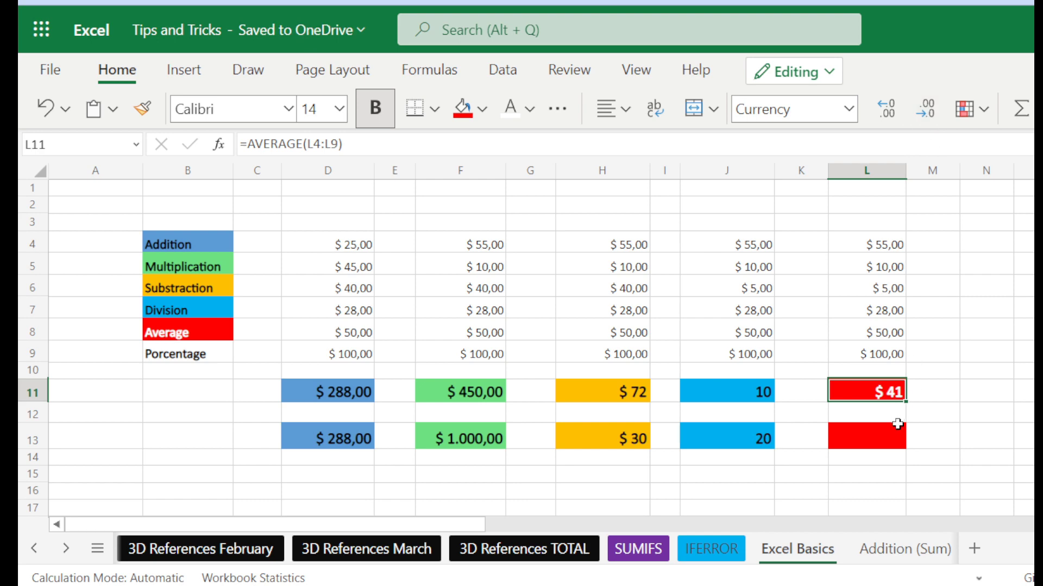
{"action": "left_click", "coordinate": [929, 459]}
{"action": "left_click", "coordinate": [878, 441]}
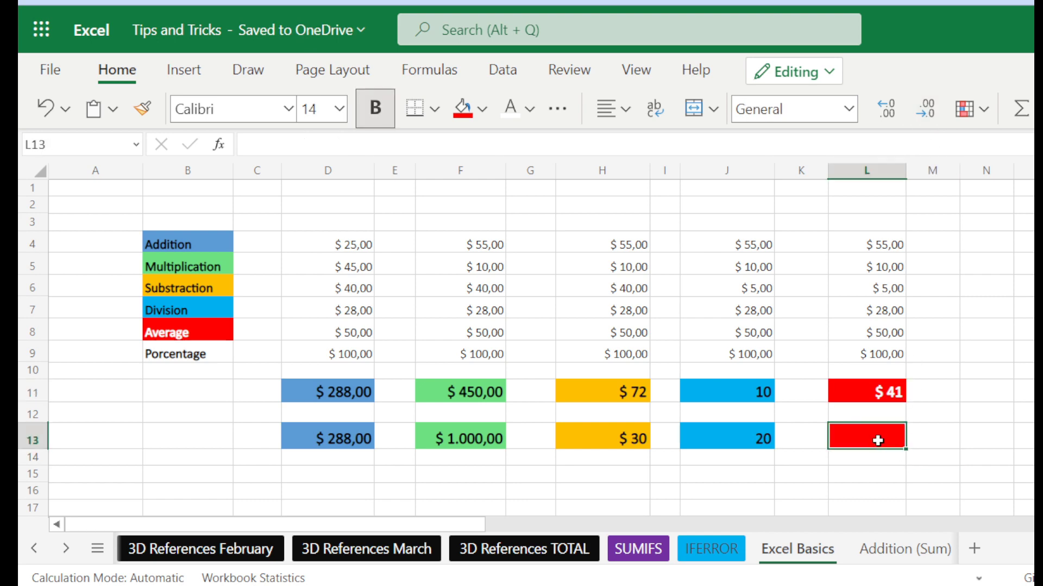
{"action": "left_click_drag", "start_coordinate": [891, 239], "coordinate": [877, 370]}
{"action": "left_click", "coordinate": [931, 392]}
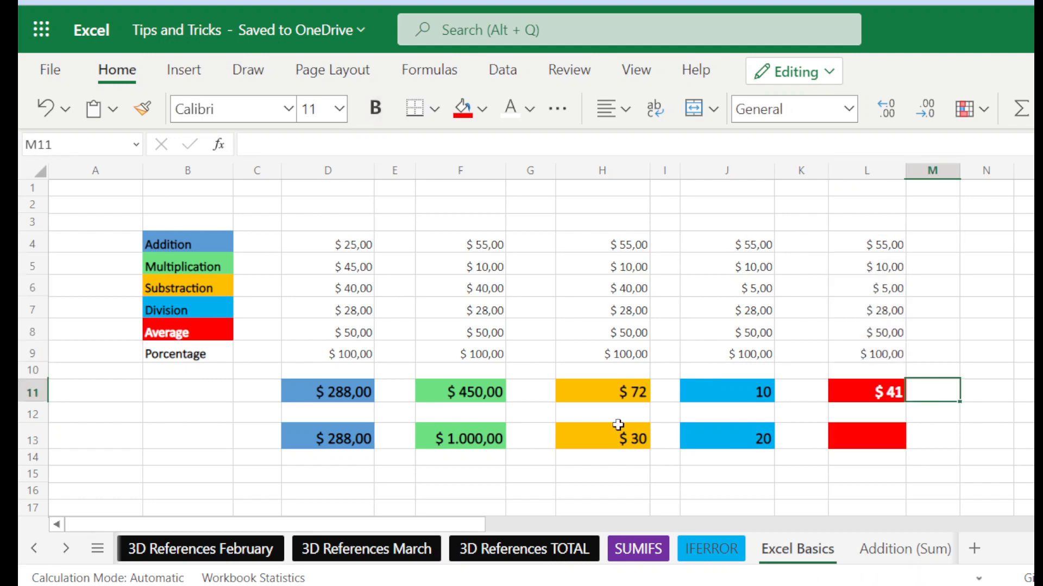
- Fill the Porcentage label in cell B9 with light gray
{"action": "left_click", "coordinate": [177, 353]}
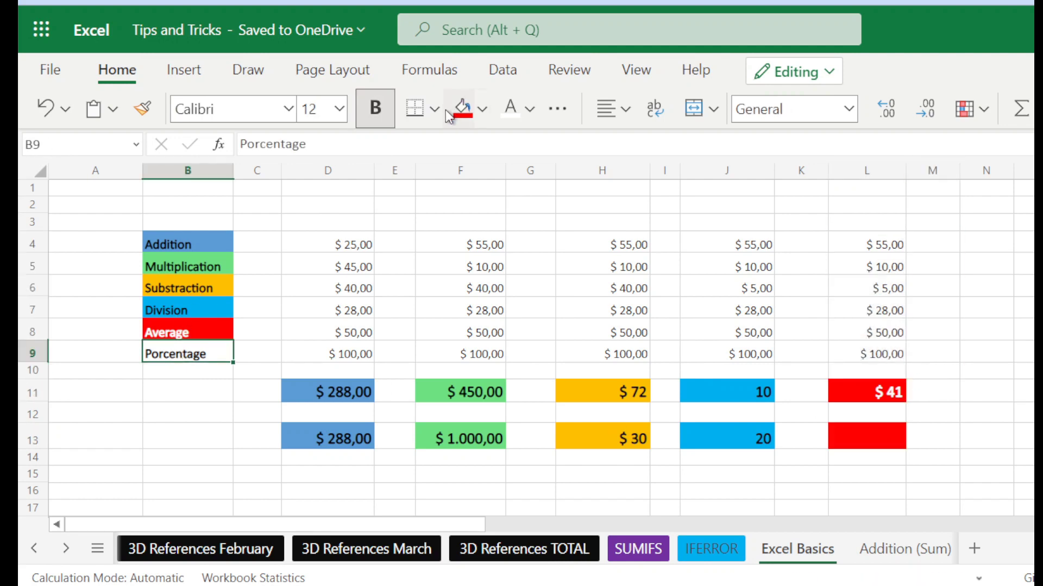
{"action": "left_click", "coordinate": [482, 108]}
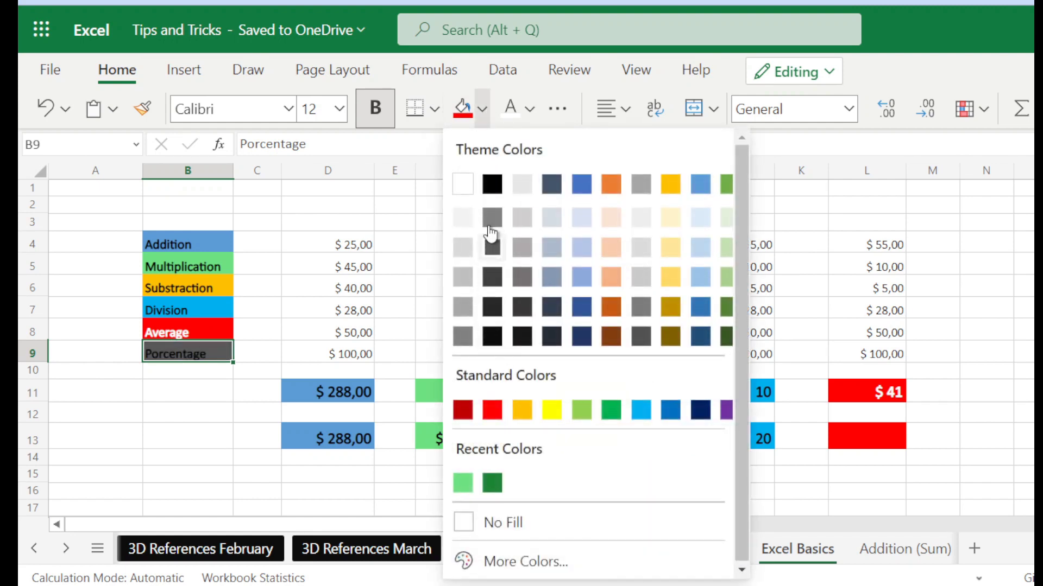
{"action": "left_click", "coordinate": [526, 222]}
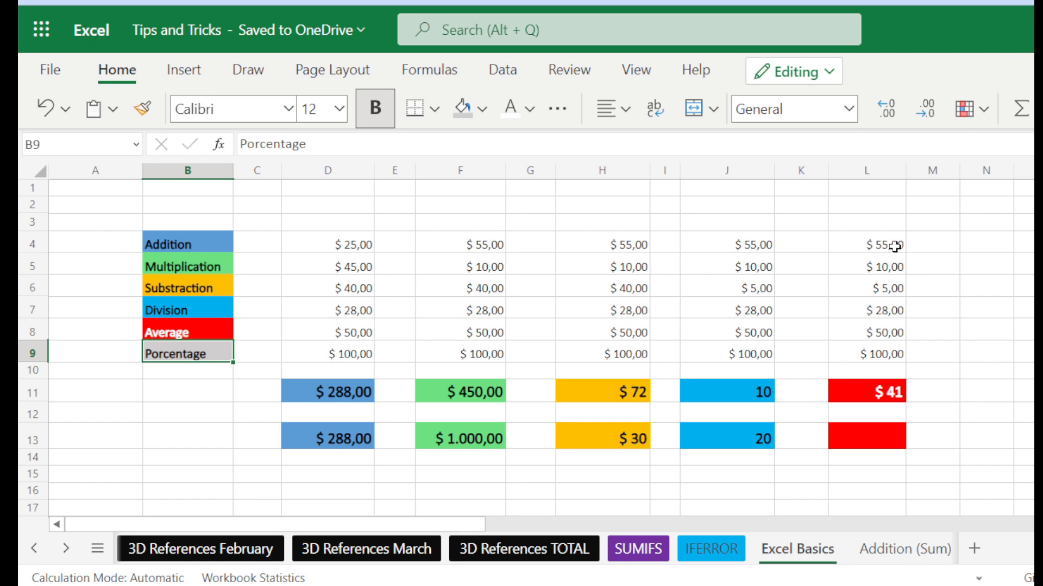
- Copy the amounts in L4:L9 into column N starting at cell N4
{"action": "left_click_drag", "start_coordinate": [895, 245], "coordinate": [900, 344]}
{"action": "key", "text": "ctrl+c"}
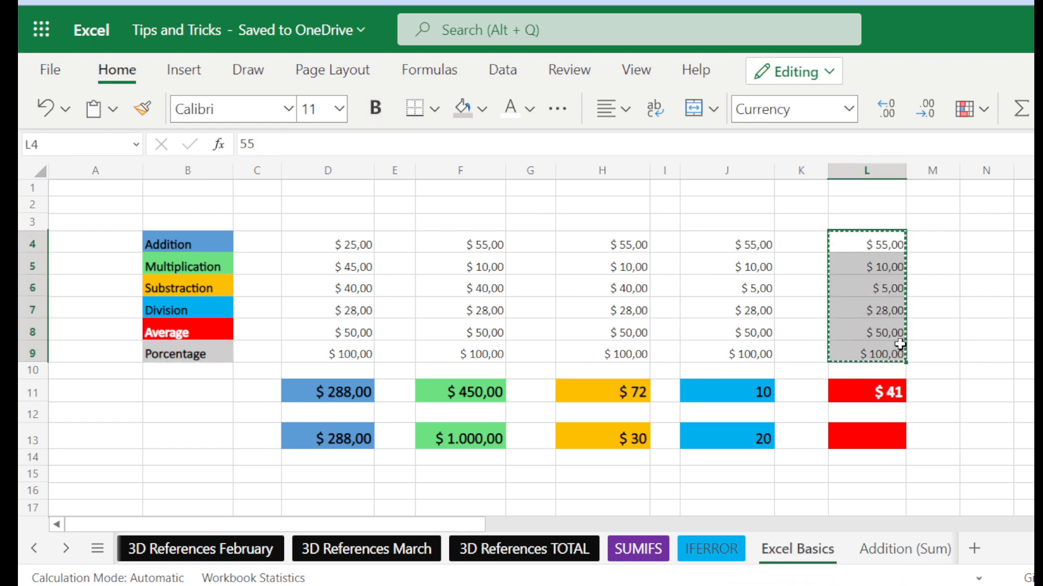
{"action": "left_click", "coordinate": [986, 247]}
{"action": "key", "text": "ctrl+v"}
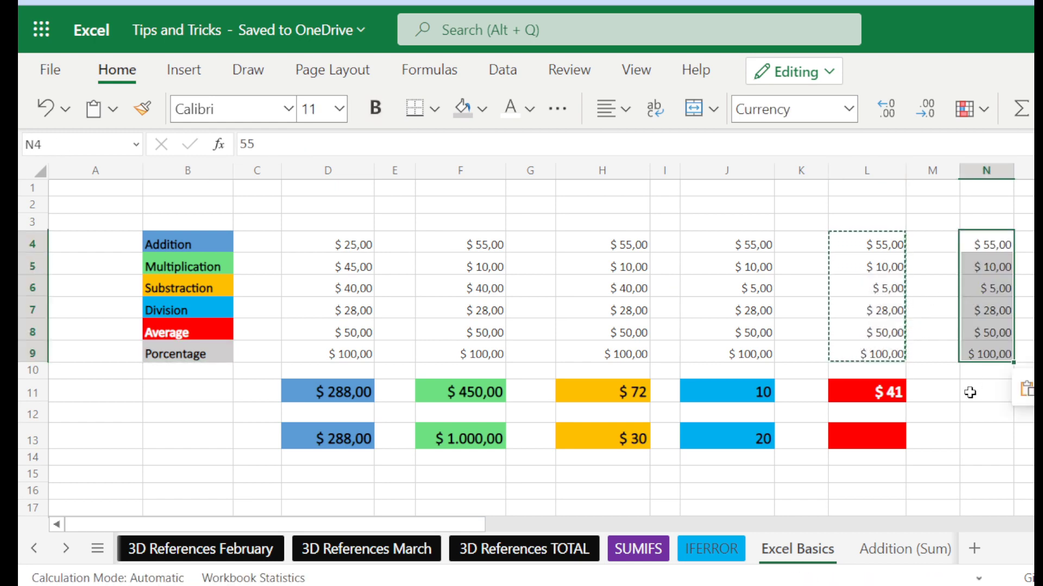
- Format cells N11 and N13 together with the light gray fill, bold text and font size 14, and widen column N
{"action": "left_click", "coordinate": [970, 392]}
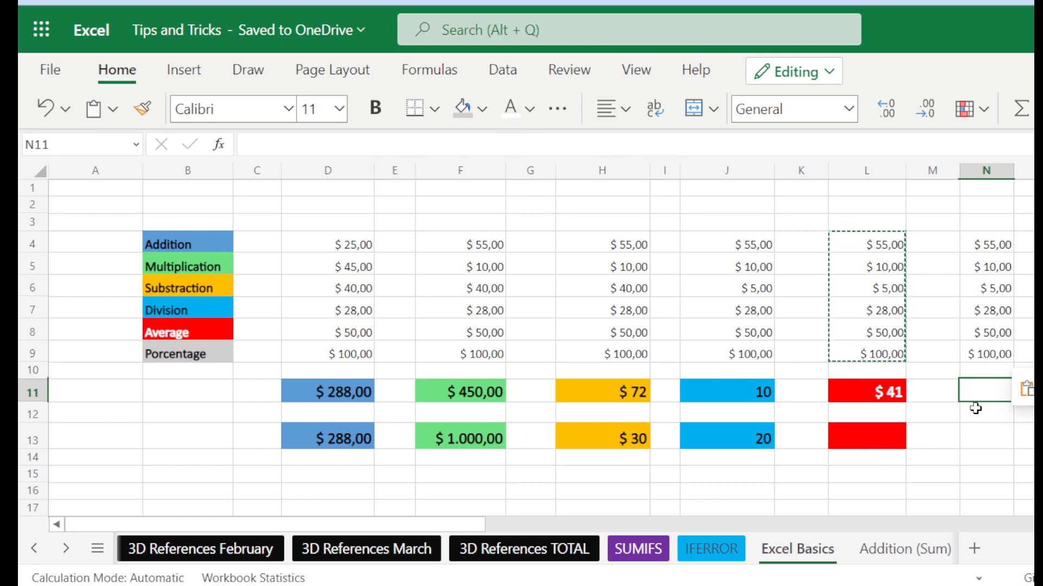
{"action": "left_click", "coordinate": [978, 438]}
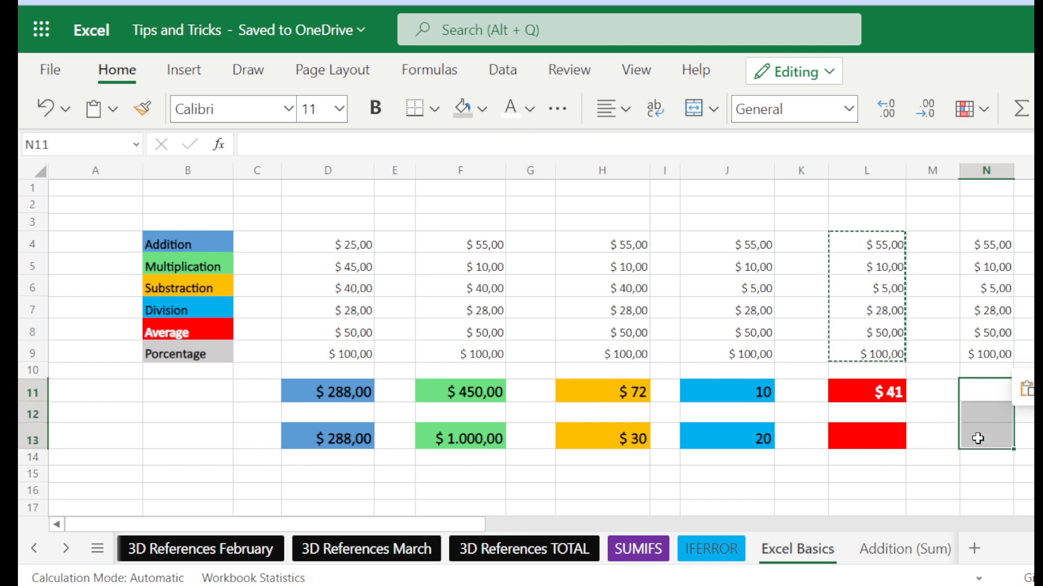
{"action": "left_click", "coordinate": [974, 386]}
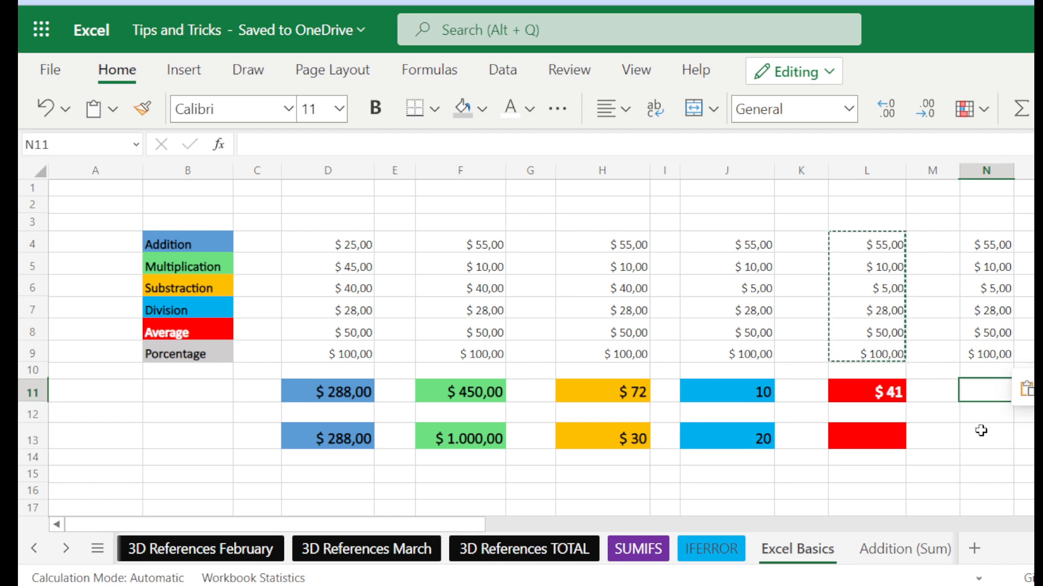
{"action": "left_click", "coordinate": [977, 435]}
{"action": "left_click", "coordinate": [1026, 389]}
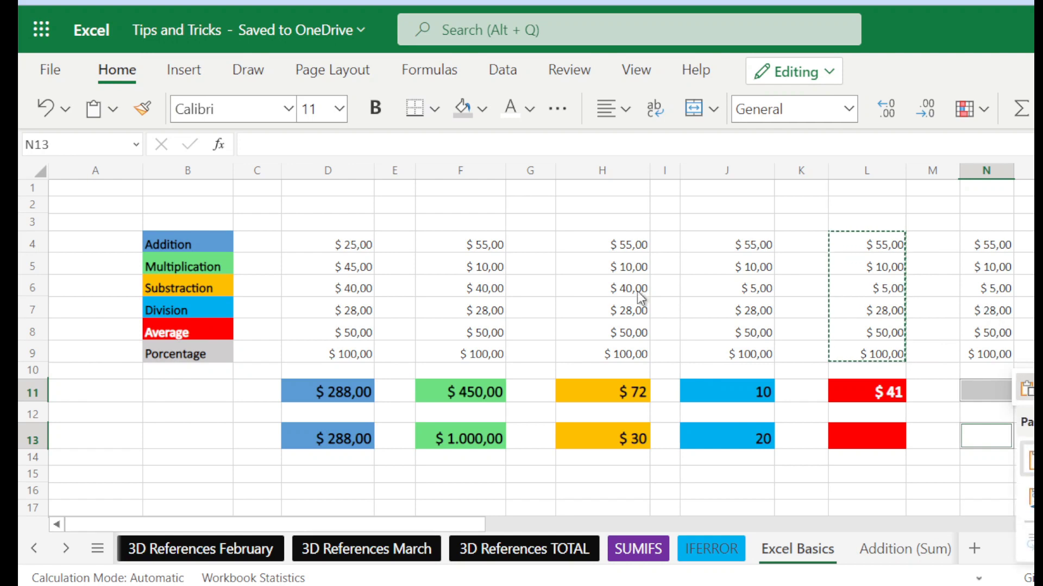
{"action": "left_click", "coordinate": [460, 111]}
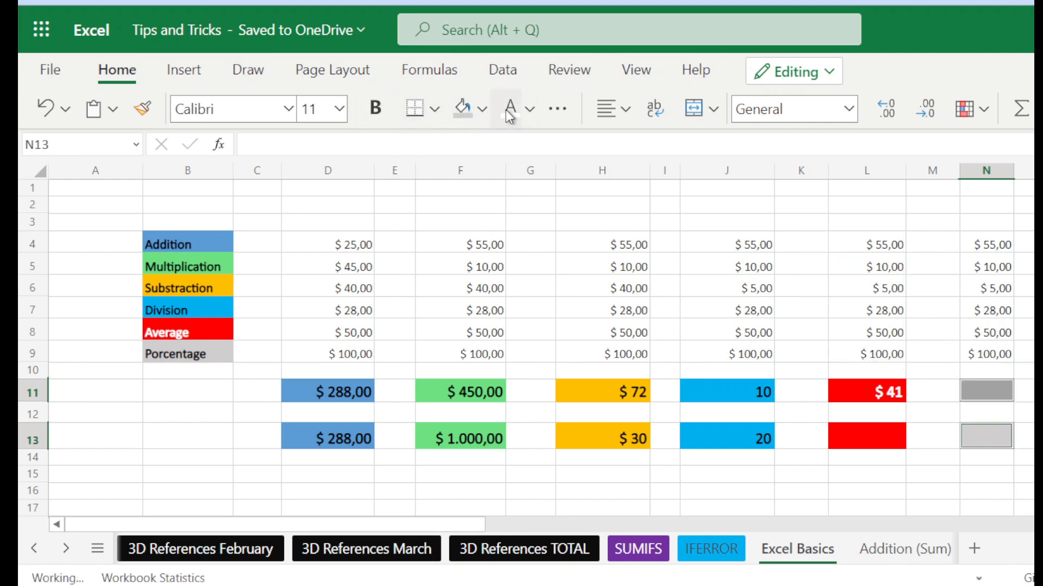
{"action": "left_click", "coordinate": [338, 112]}
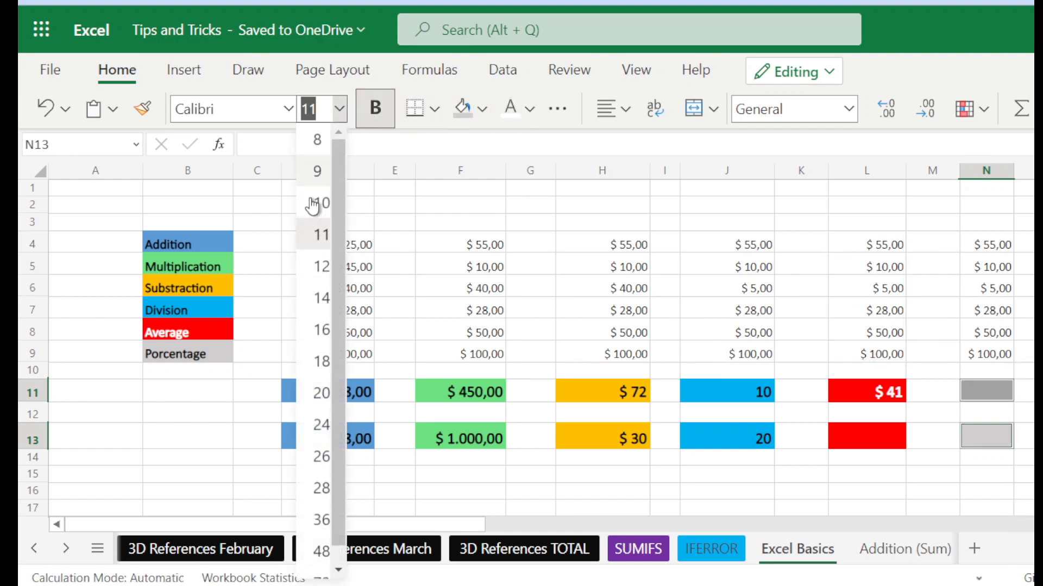
{"action": "left_click", "coordinate": [321, 299]}
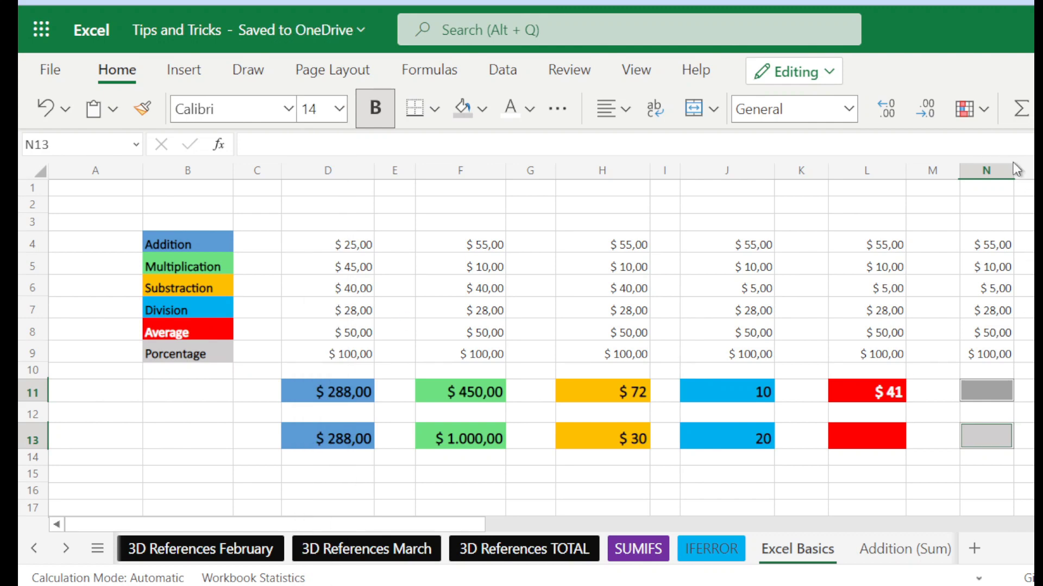
{"action": "left_click_drag", "start_coordinate": [1022, 175], "coordinate": [1029, 175]}
{"action": "left_click", "coordinate": [1018, 394]}
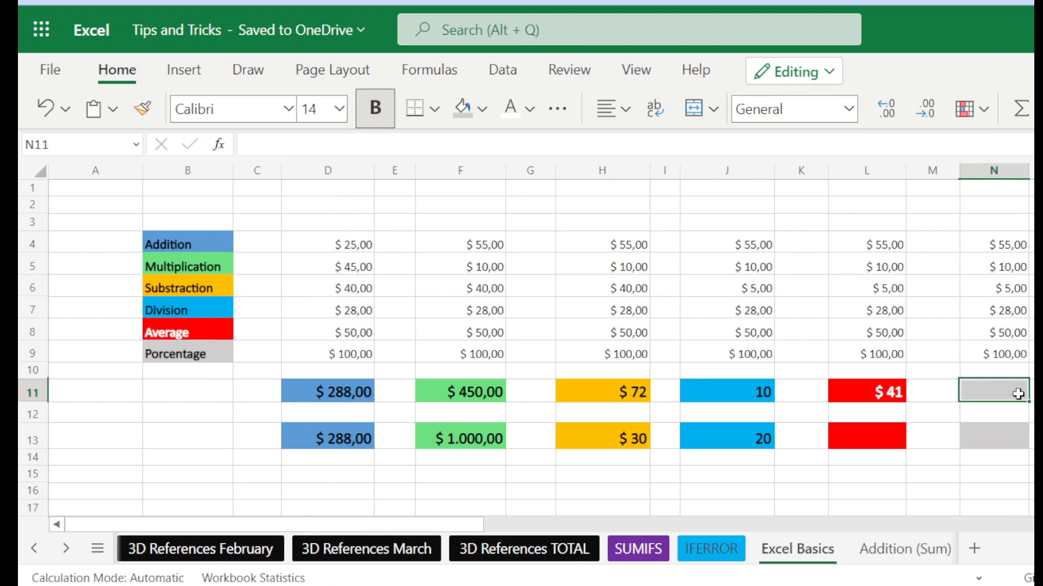
{"action": "type", "text": "="}
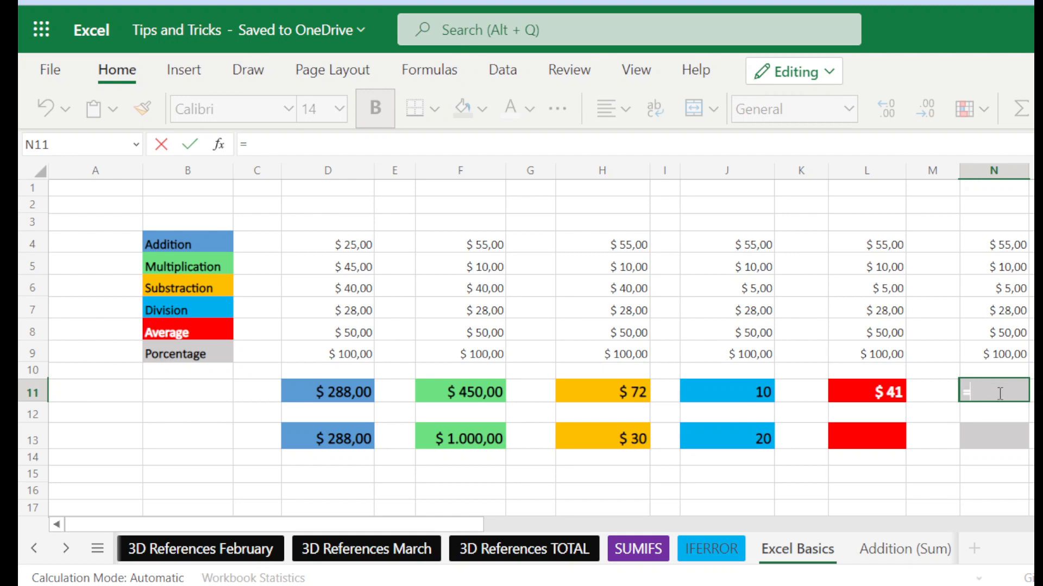
{"action": "left_click", "coordinate": [1004, 449]}
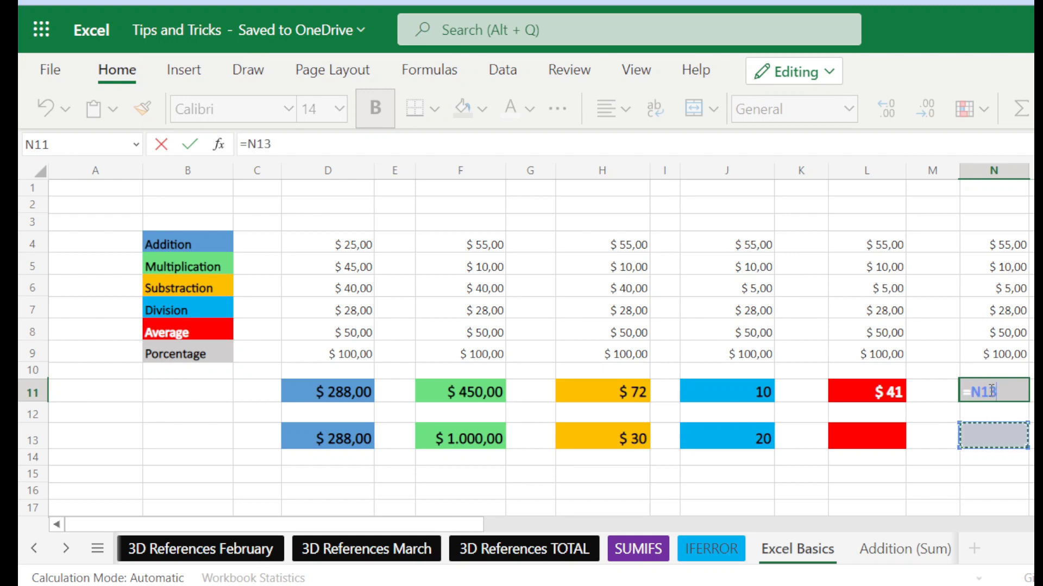
{"action": "key", "text": "BackSpace"}
{"action": "key", "text": "BackSpace"}
{"action": "key", "text": "BackSpace"}
{"action": "key", "text": "BackSpace"}
{"action": "left_click", "coordinate": [1008, 441]}
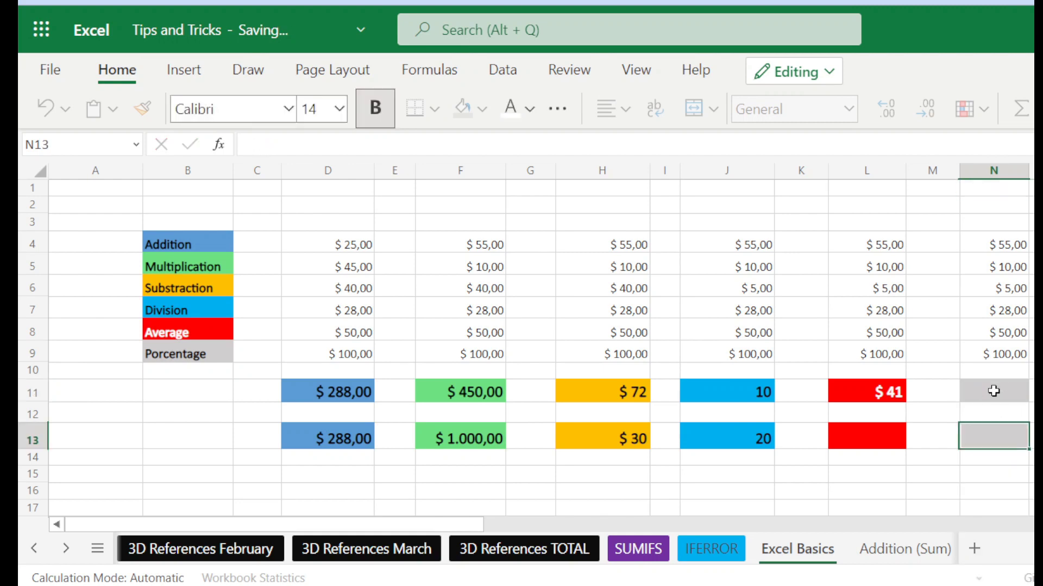
- Change the font color of cells N11 and N13 to black, and leave cell N11 selected
{"action": "left_click", "coordinate": [994, 387]}
{"action": "mouse_move", "coordinate": [993, 388]}
{"action": "left_mouse_down"}
{"action": "mouse_move", "coordinate": [996, 407]}
{"action": "mouse_move", "coordinate": [1006, 384]}
{"action": "left_mouse_up"}
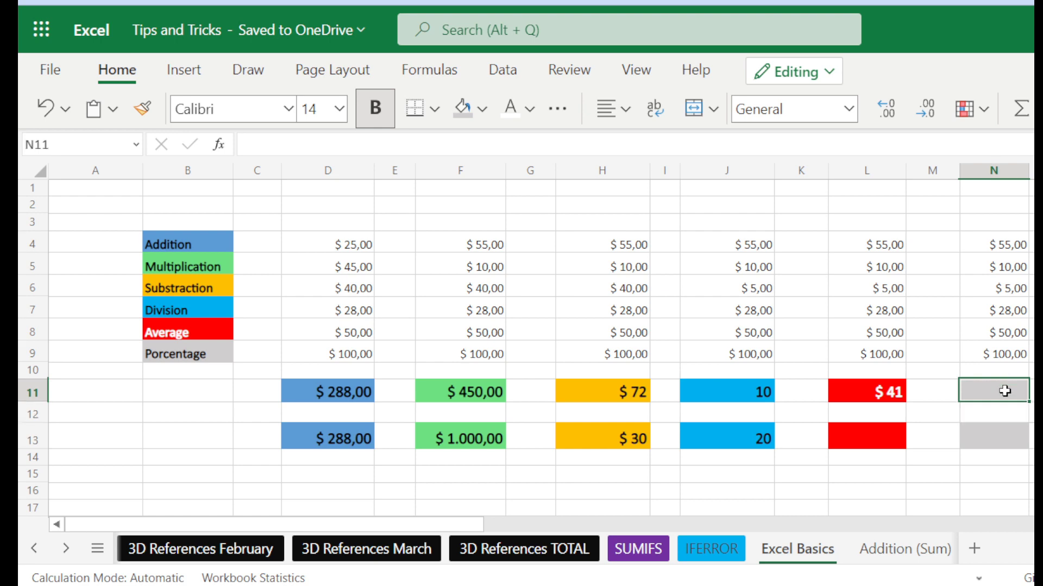
{"action": "left_click", "coordinate": [999, 452], "text": "ctrl"}
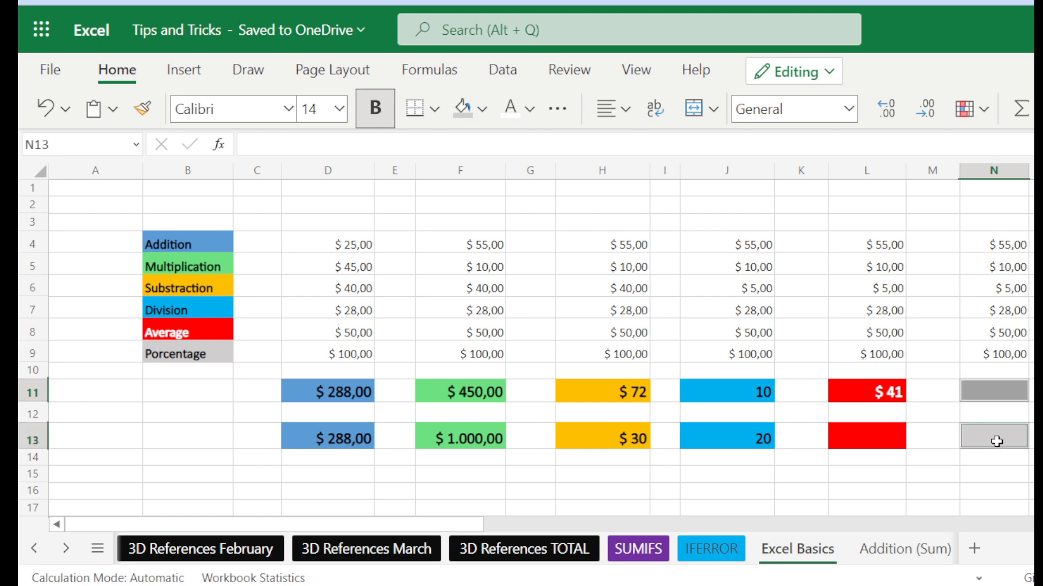
{"action": "left_click", "coordinate": [530, 111]}
{"action": "left_click", "coordinate": [531, 147]}
{"action": "left_click", "coordinate": [1030, 411]}
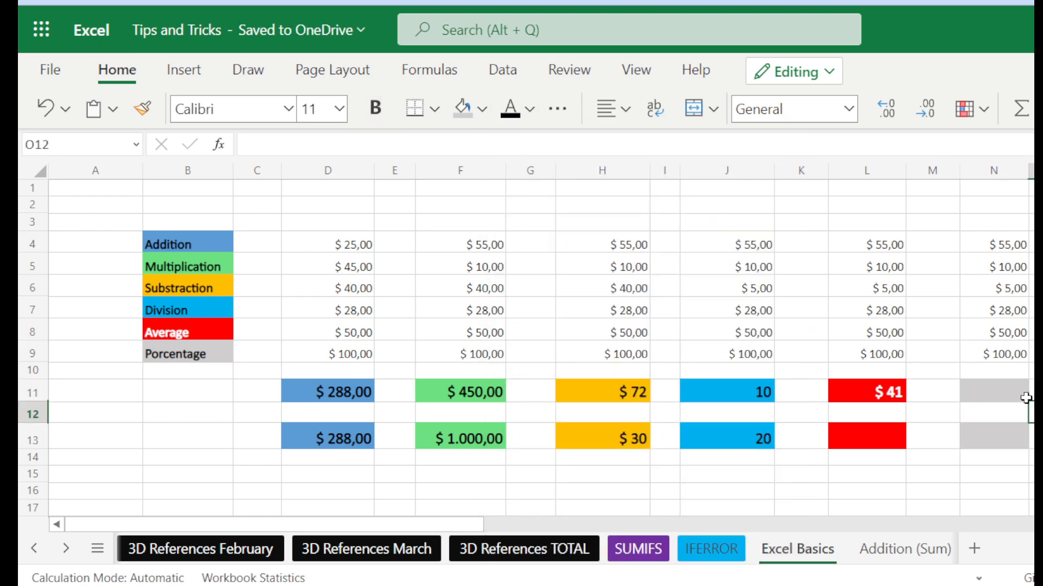
{"action": "left_click", "coordinate": [1022, 394]}
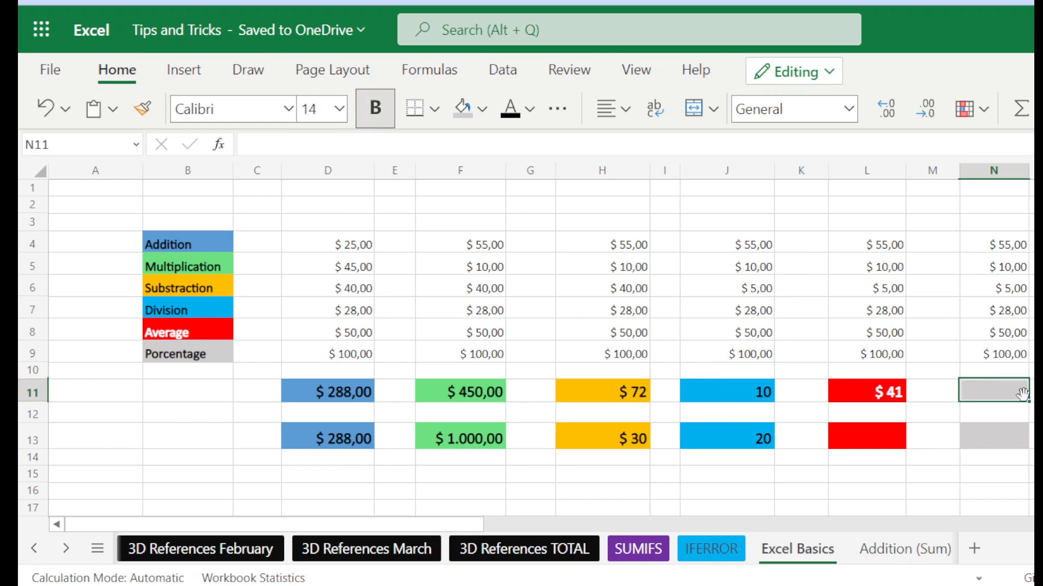
- Calculate 10 percent of the amount in N4 in cell N11 with the formula =N4*10/100
{"action": "type", "text": "="}
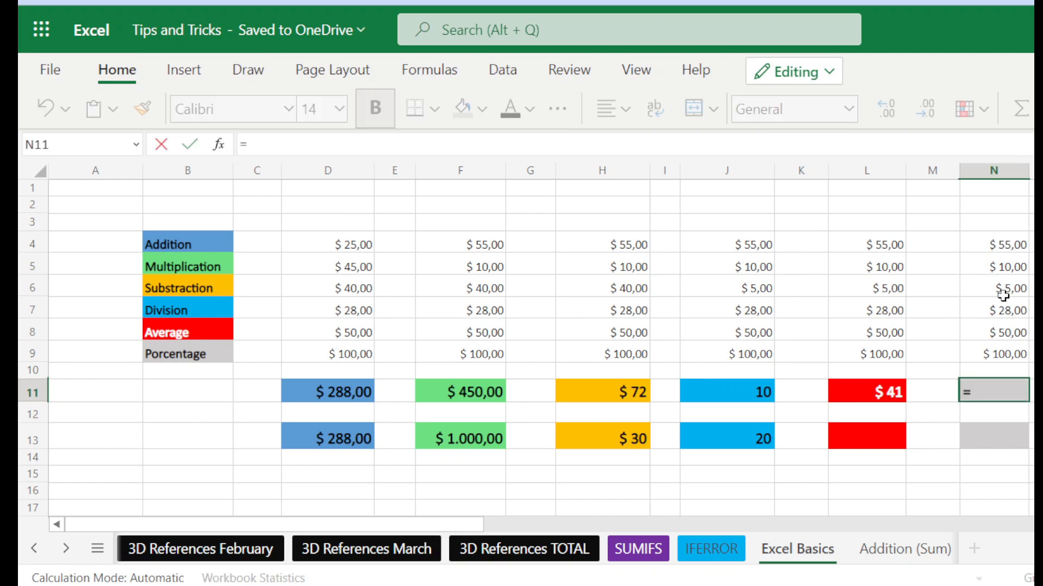
{"action": "left_click", "coordinate": [1008, 246]}
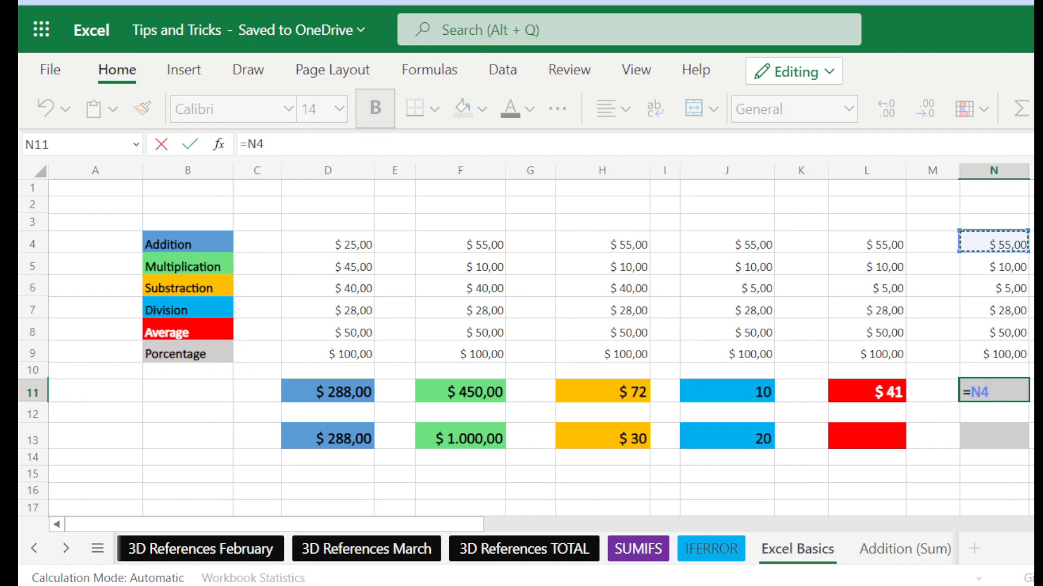
{"action": "type", "text": "*10"}
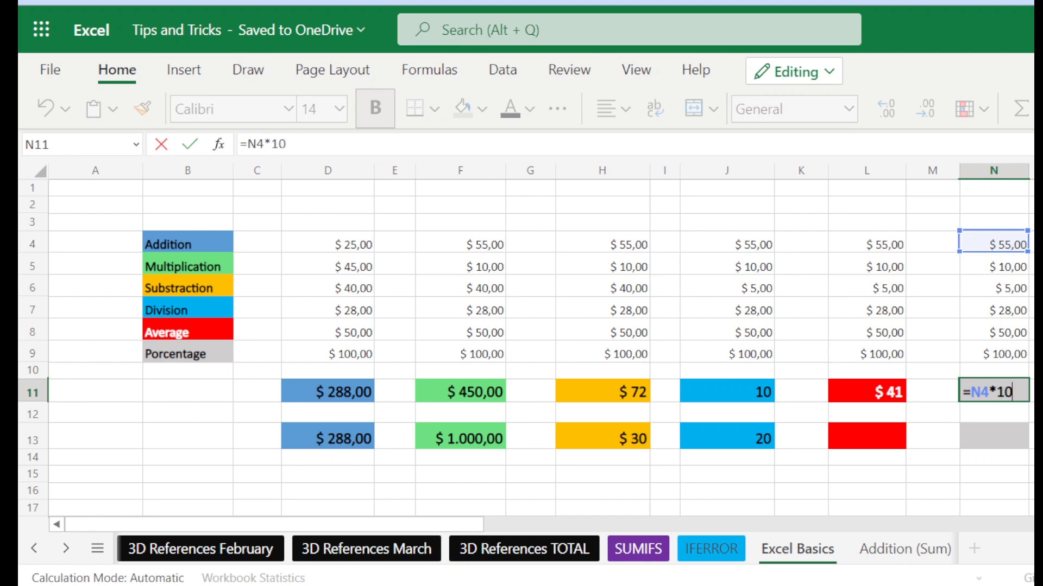
{"action": "type", "text": "/100"}
{"action": "key", "text": "Return"}
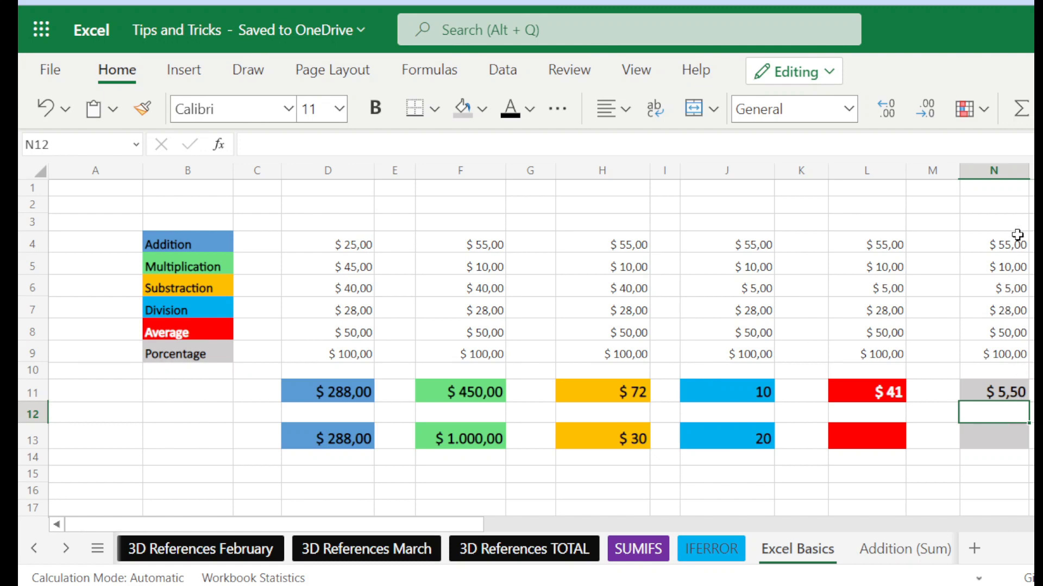
{"action": "left_click", "coordinate": [993, 398]}
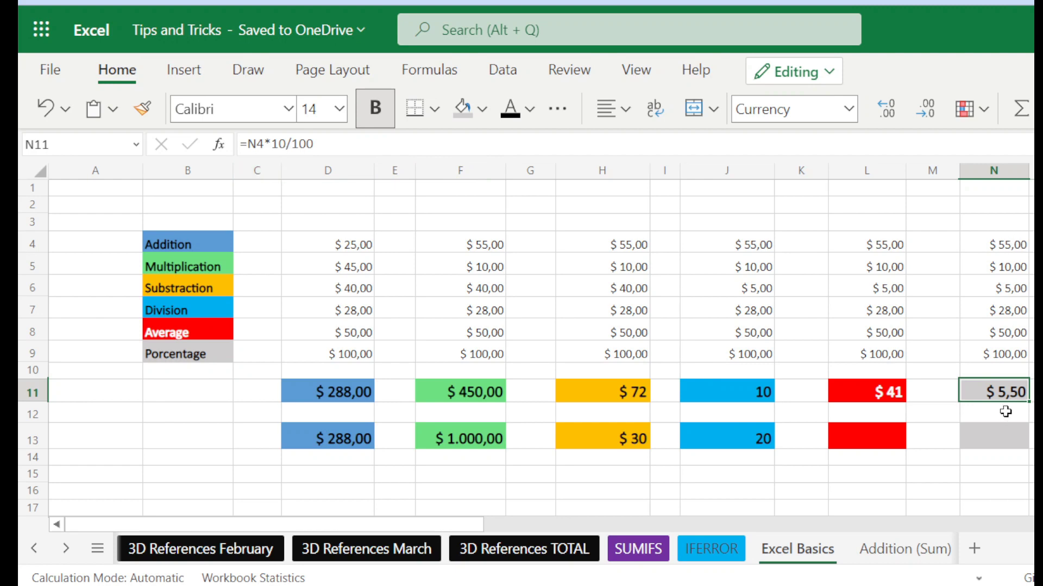
- Calculate 10 percent of the amount in N9 in cell N13 with the formula =N9*10/100, and leave N13 selected
{"action": "left_click", "coordinate": [993, 438]}
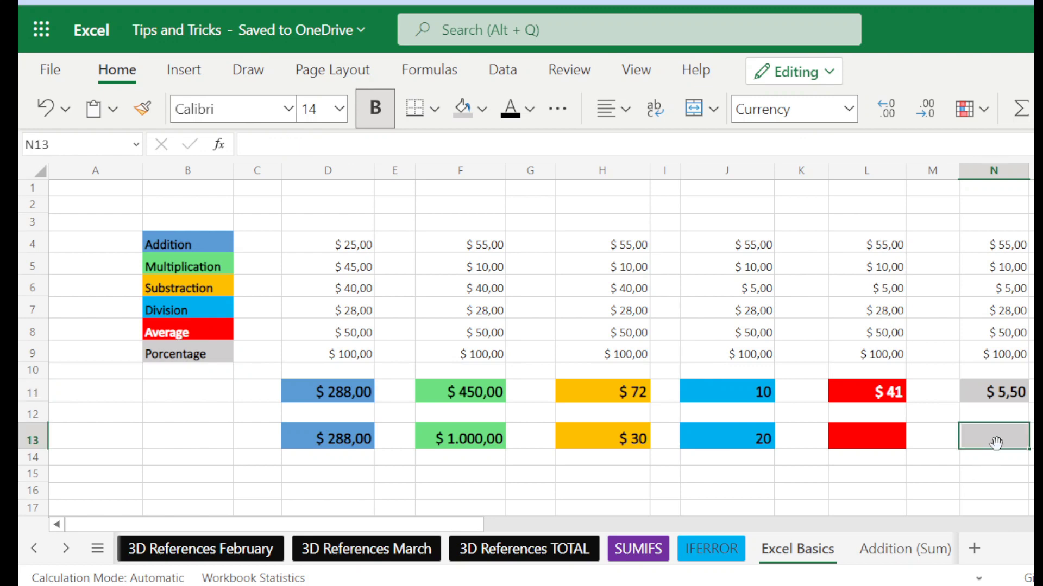
{"action": "type", "text": "="}
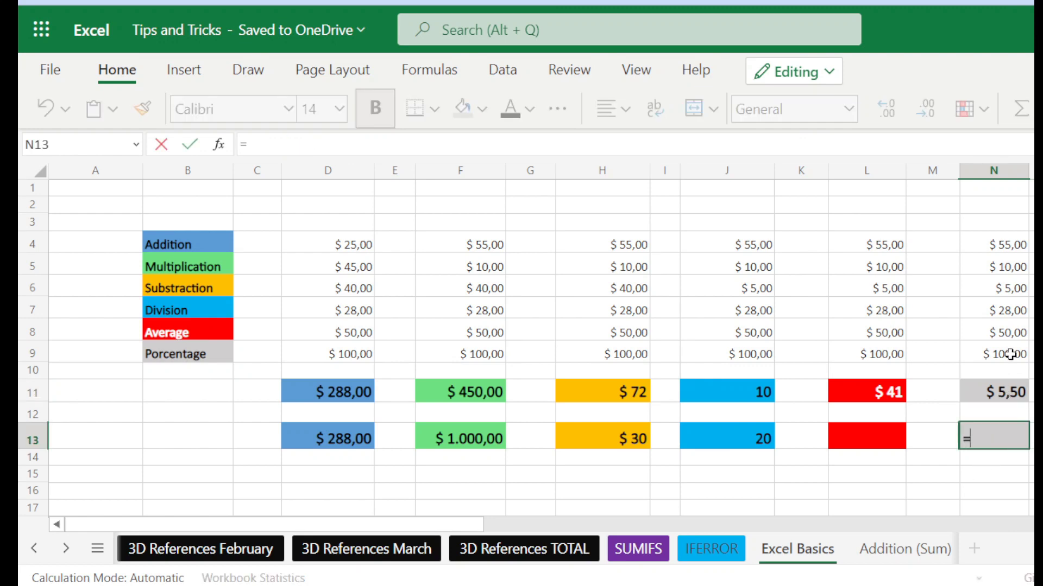
{"action": "left_click", "coordinate": [1010, 354]}
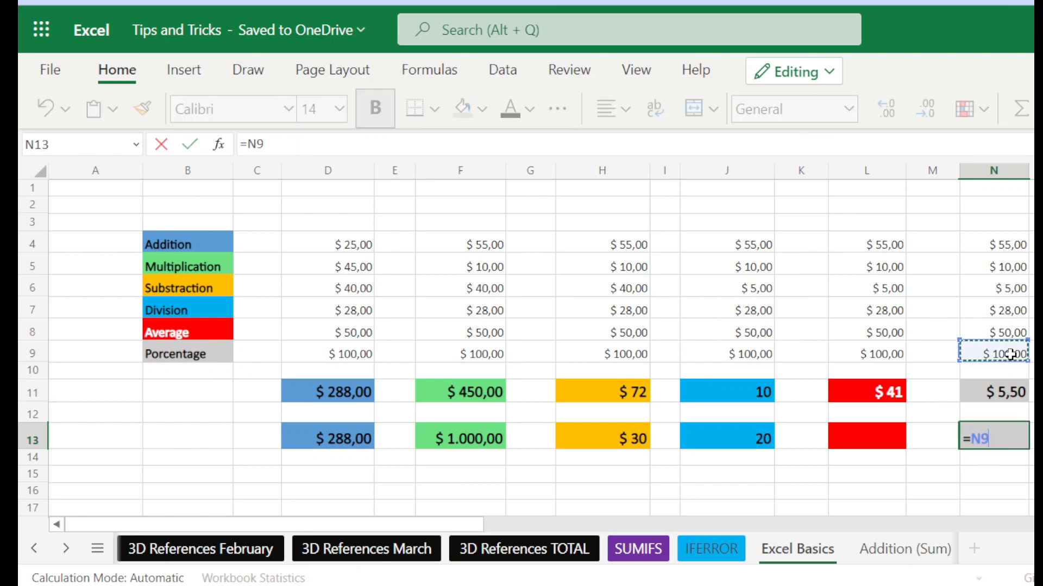
{"action": "type", "text": "*10/100"}
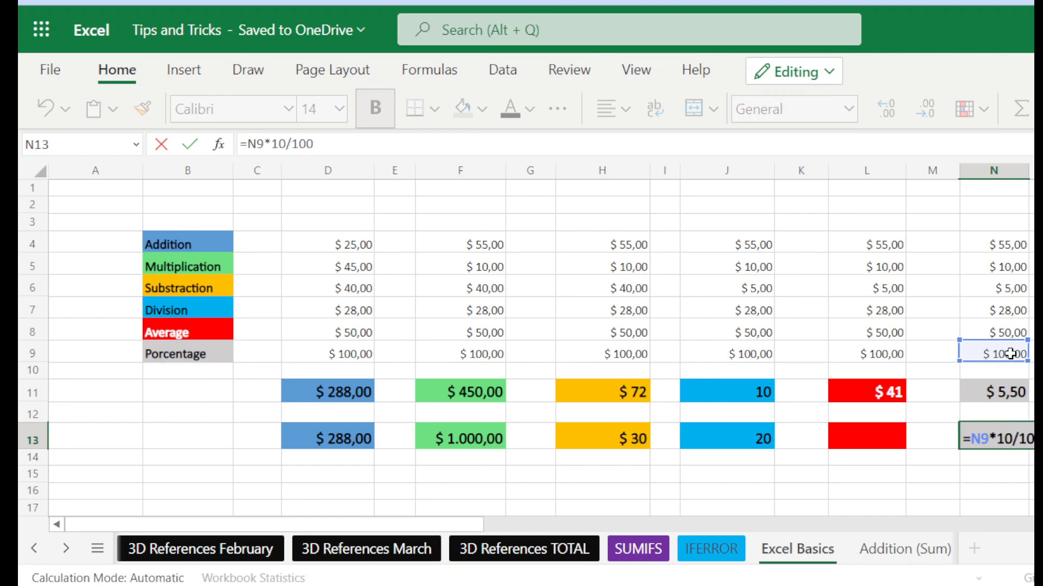
{"action": "key", "text": "Return"}
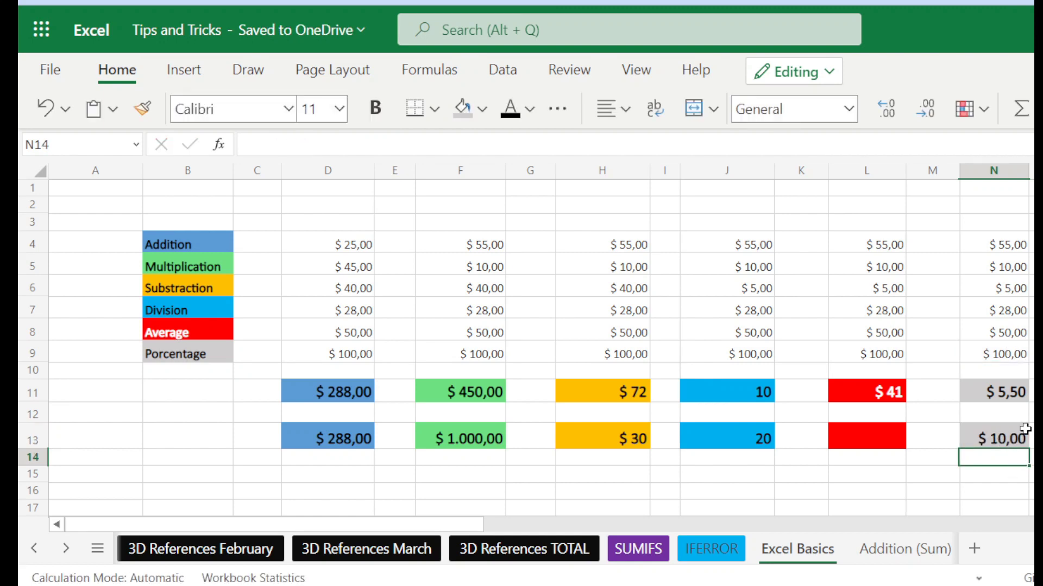
{"action": "left_click", "coordinate": [1004, 356]}
{"action": "left_click", "coordinate": [1025, 454]}
{"action": "left_click", "coordinate": [1001, 434]}
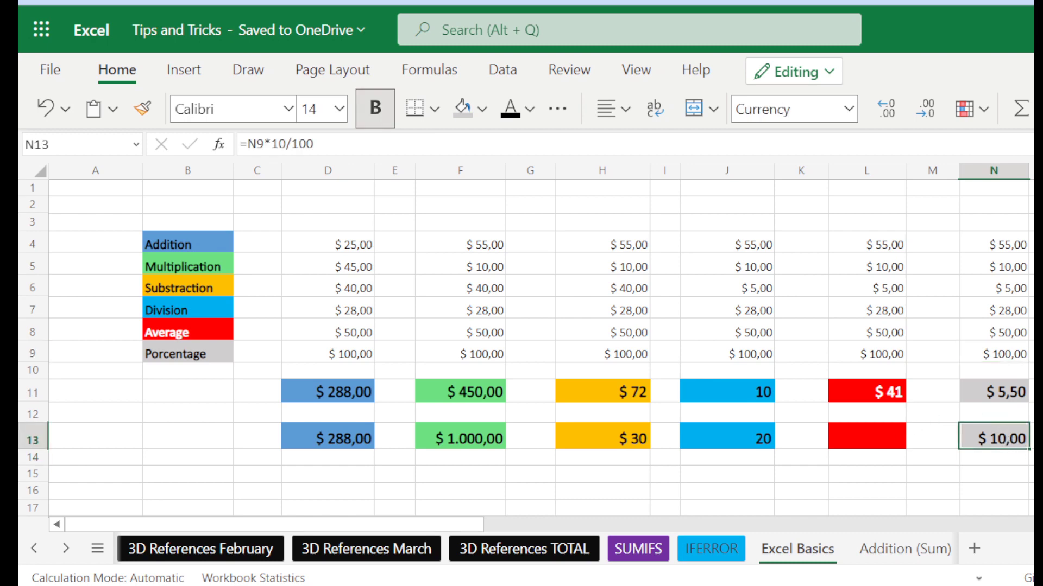